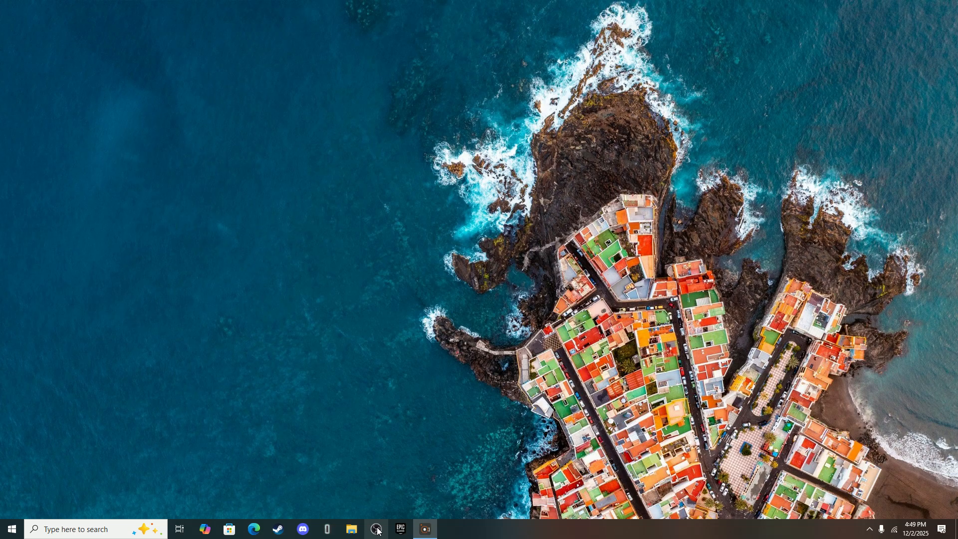
Open OBS Studio, leaving the missing files unresolved, and hide the Intro Video source in the Intro scene.
click(378, 530)
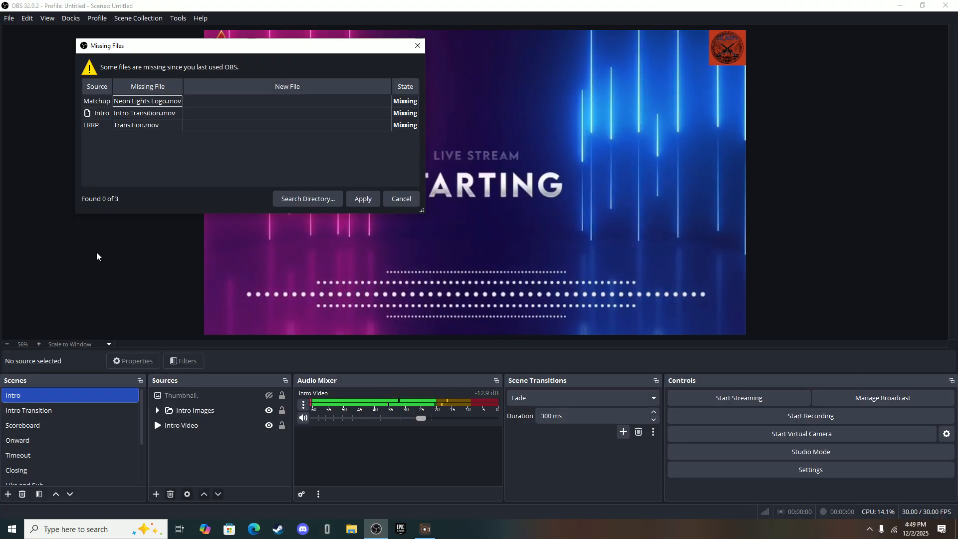
click(399, 202)
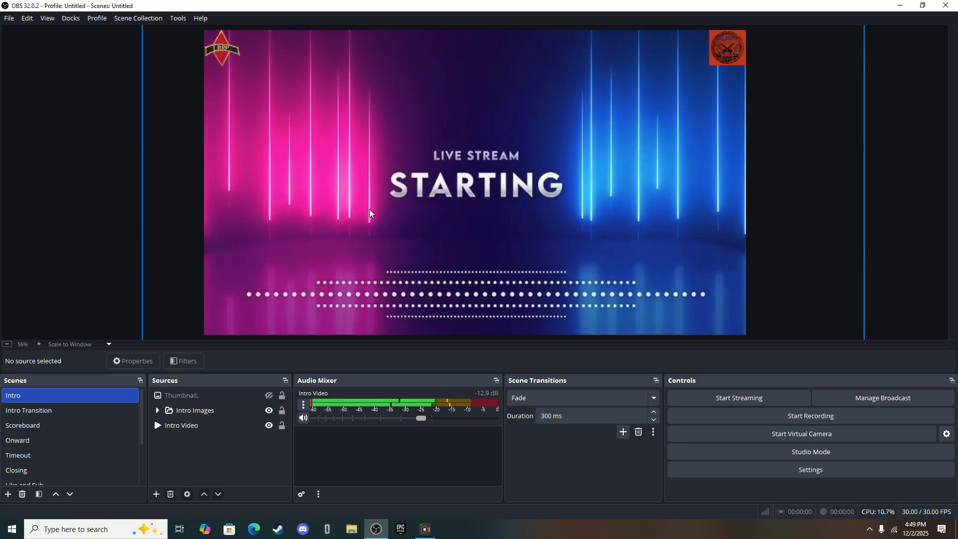
click(275, 429)
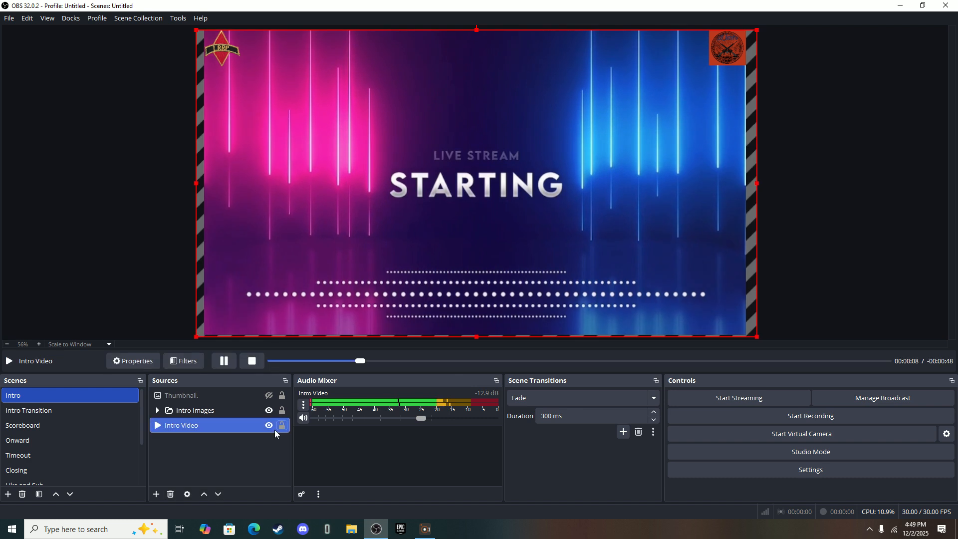
click(269, 425)
click(134, 303)
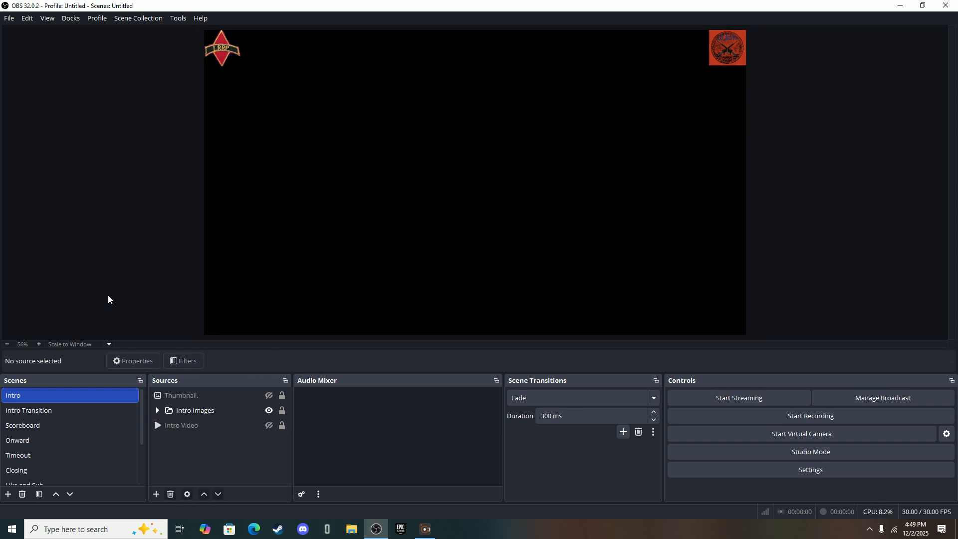
Look through the list of scenes from start to end.
scroll(38, 391, down, 1)
scroll(39, 390, up, 1)
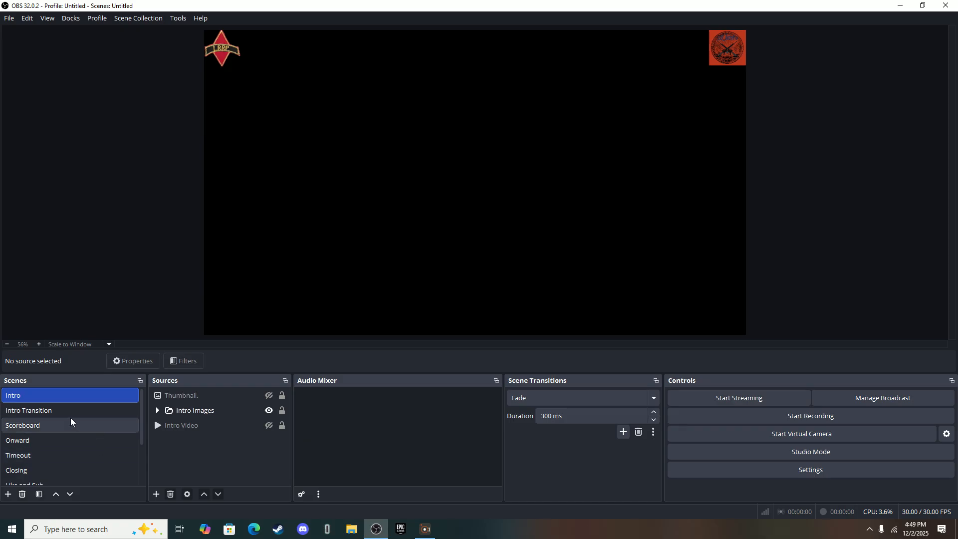
scroll(48, 409, down, 2)
scroll(52, 444, up, 2)
scroll(52, 445, down, 2)
scroll(52, 444, up, 2)
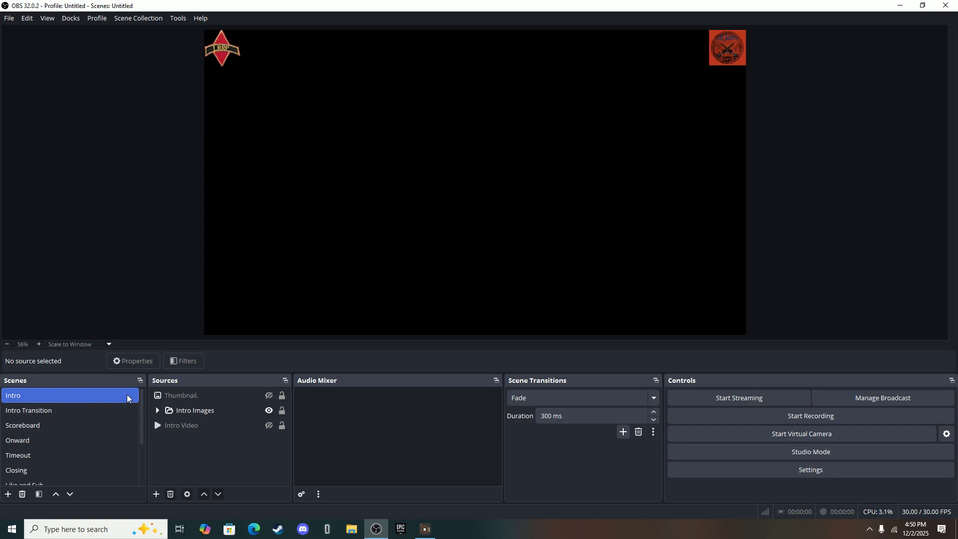
Show the Intro Video source to preview it, and hide it again.
click(269, 425)
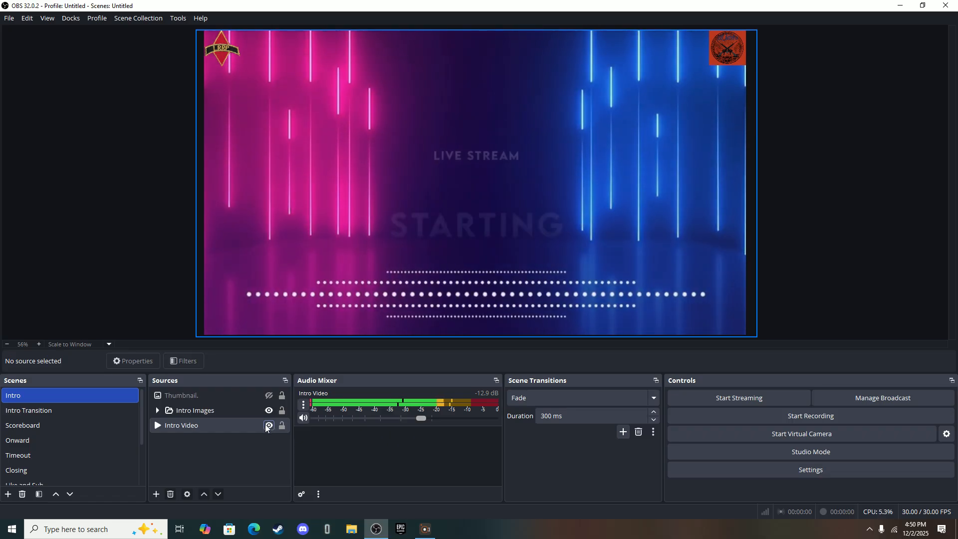
click(268, 427)
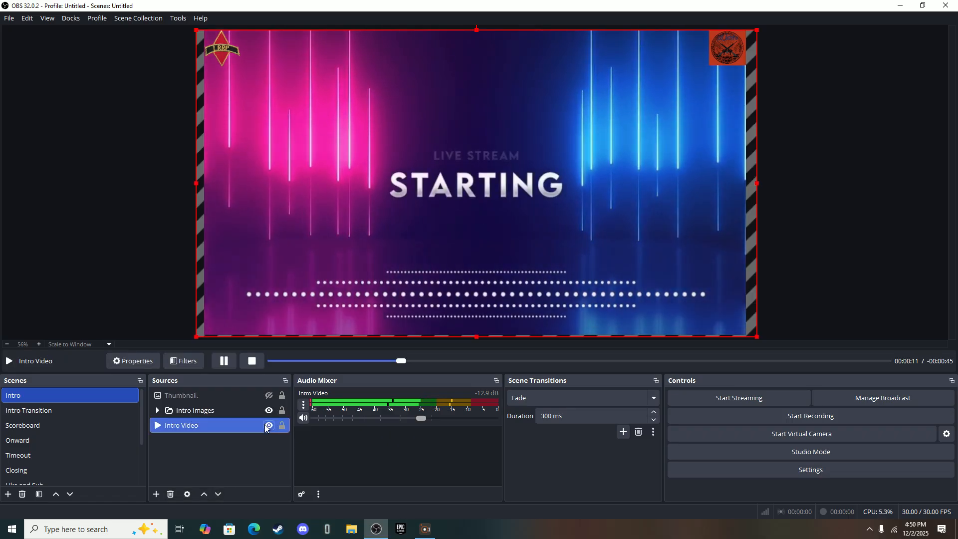
click(269, 425)
click(73, 141)
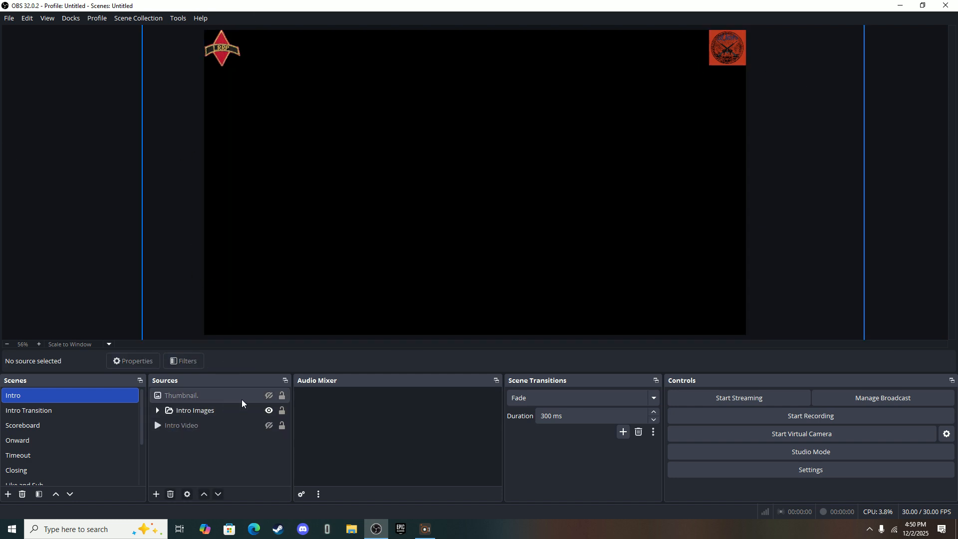
Hide the Intro Images group and show the Thumbnail source in the Intro scene.
click(269, 410)
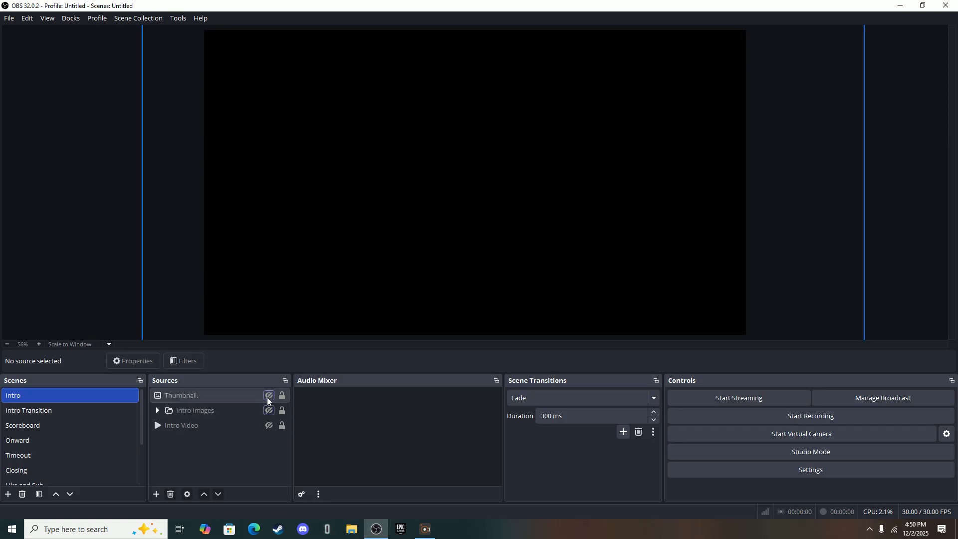
click(269, 395)
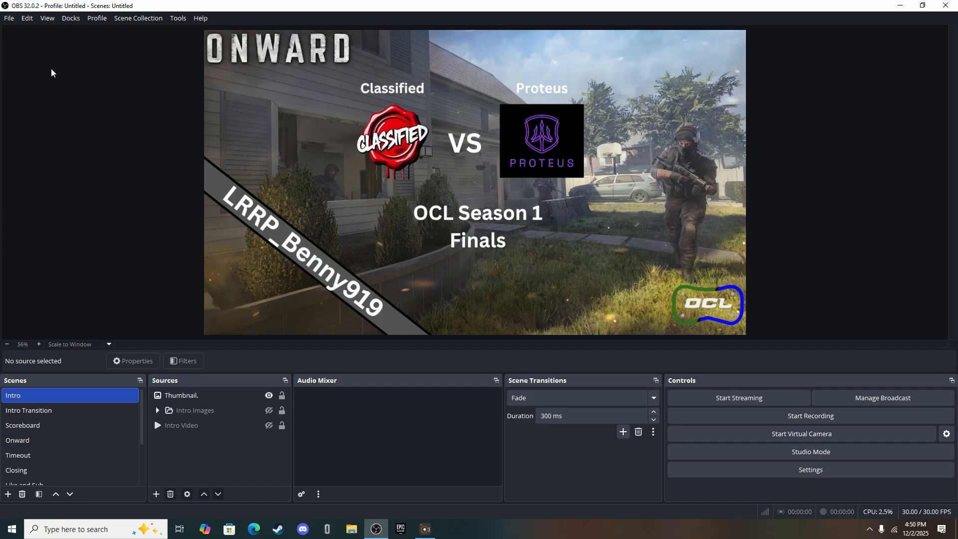
Switch to Microsoft Edge, go to the Canva projects page and open the recent Onward match thumbnail design.
click(254, 529)
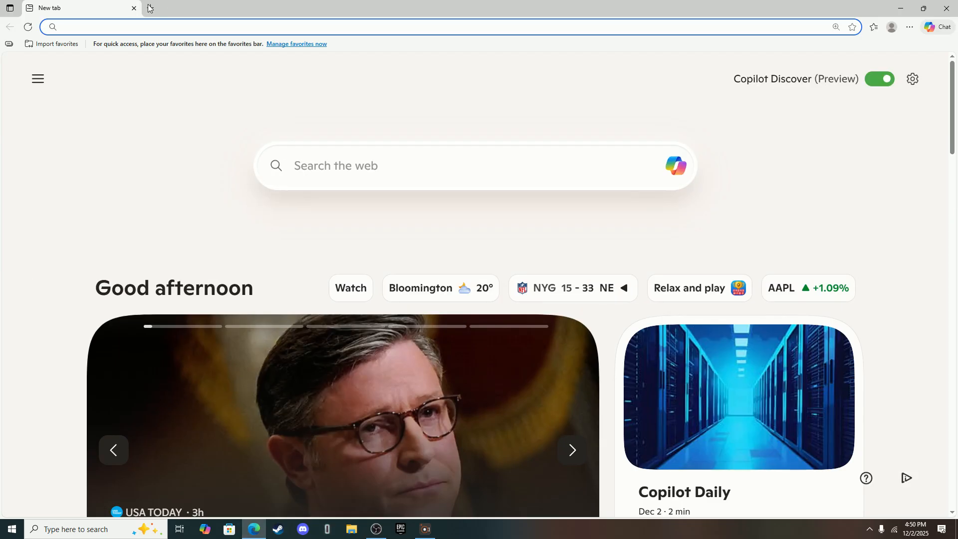
text(canva)
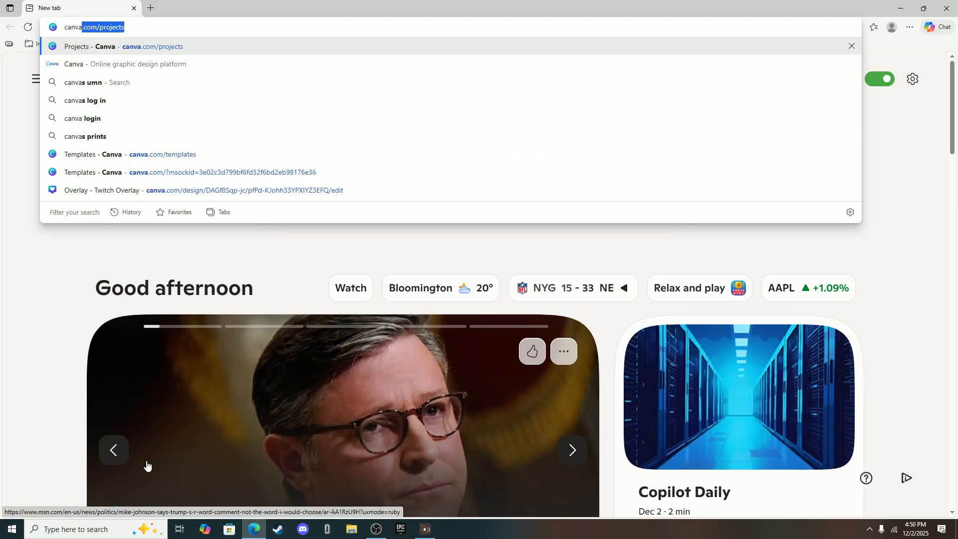
key(Return)
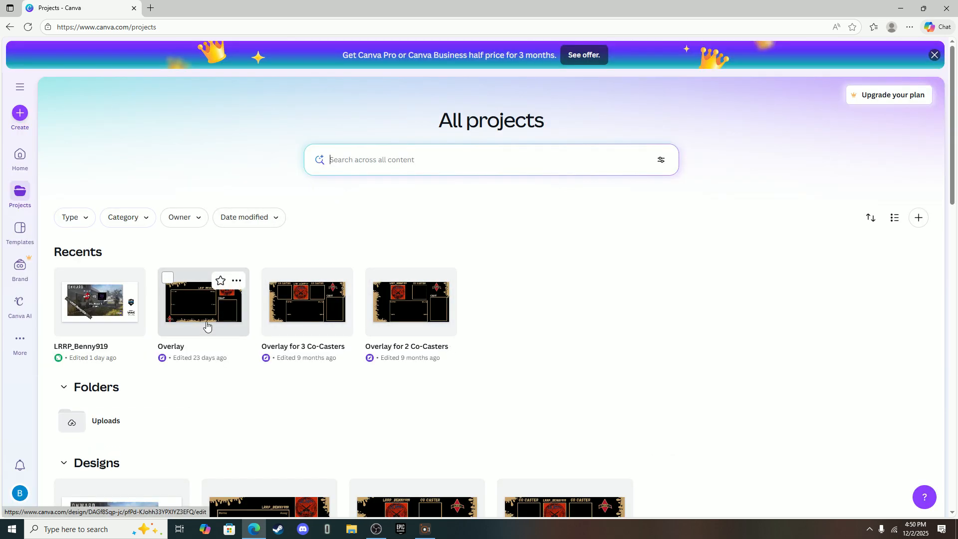
click(102, 302)
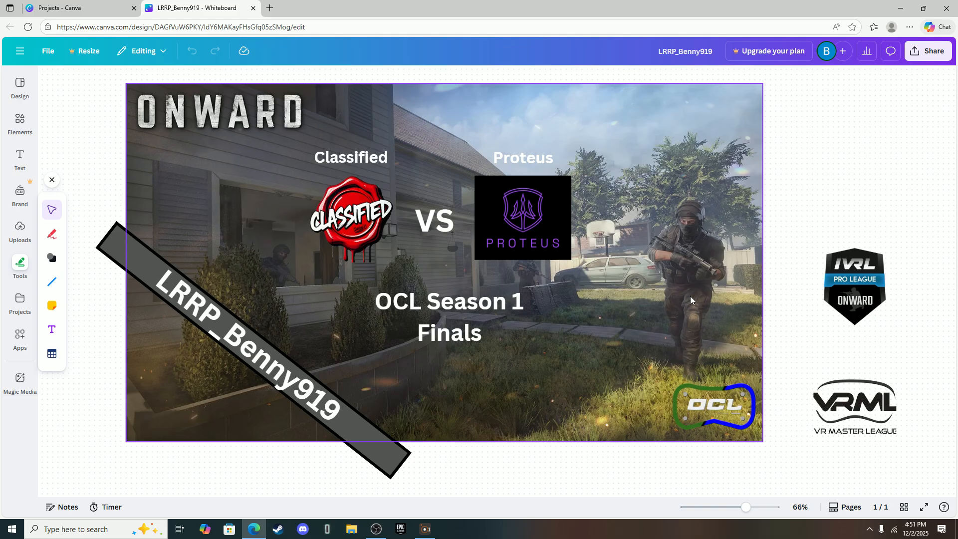
Examine the thumbnail's background image and browse the uploaded logos and images.
click(678, 235)
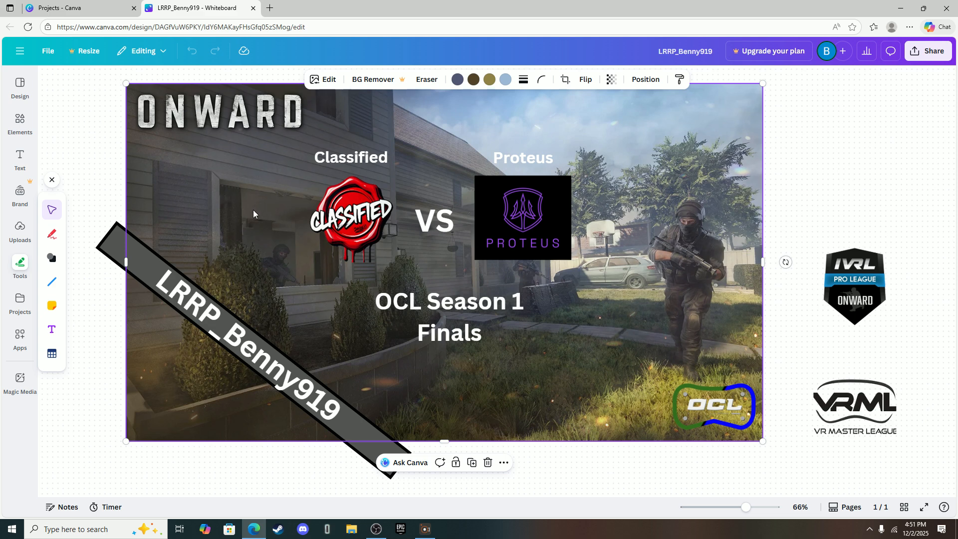
click(112, 204)
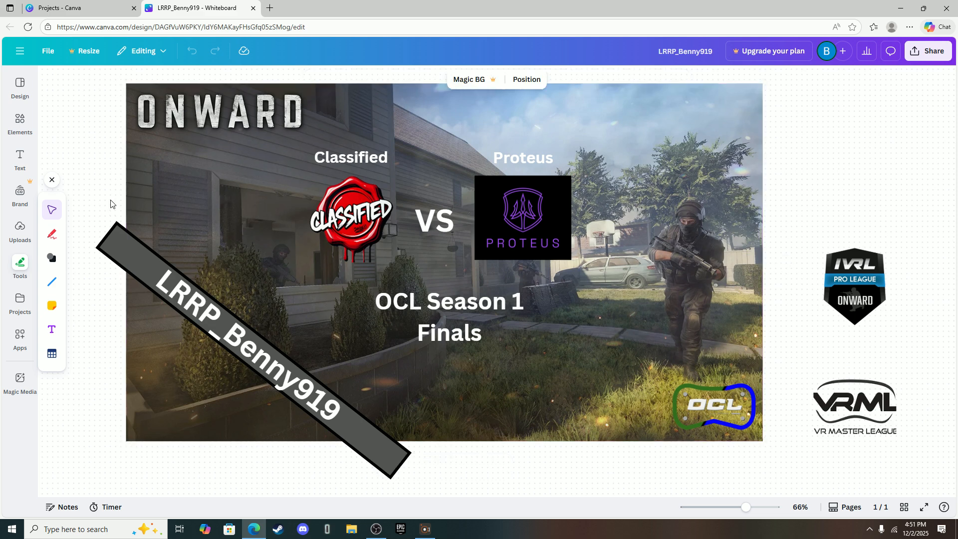
click(228, 185)
click(99, 163)
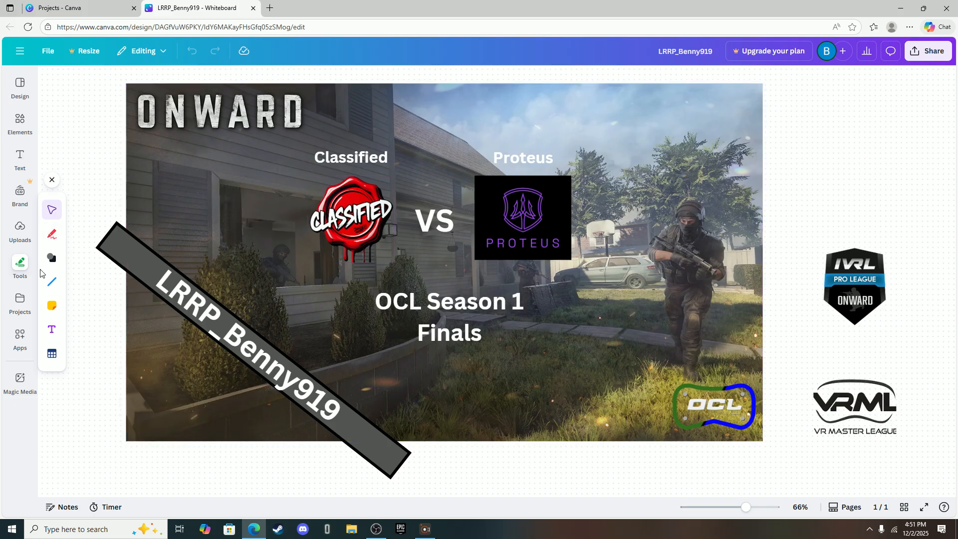
click(20, 230)
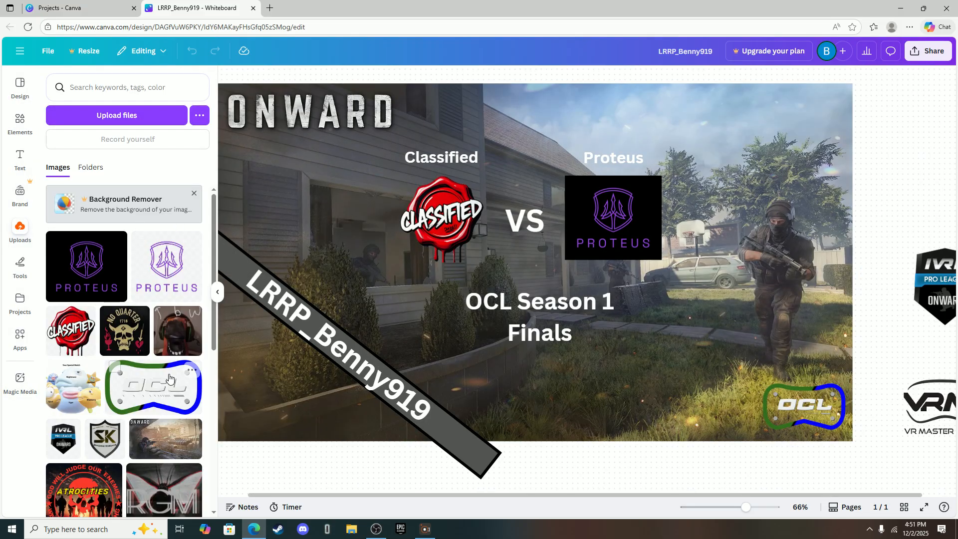
scroll(170, 373, down, 10)
scroll(169, 373, up, 10)
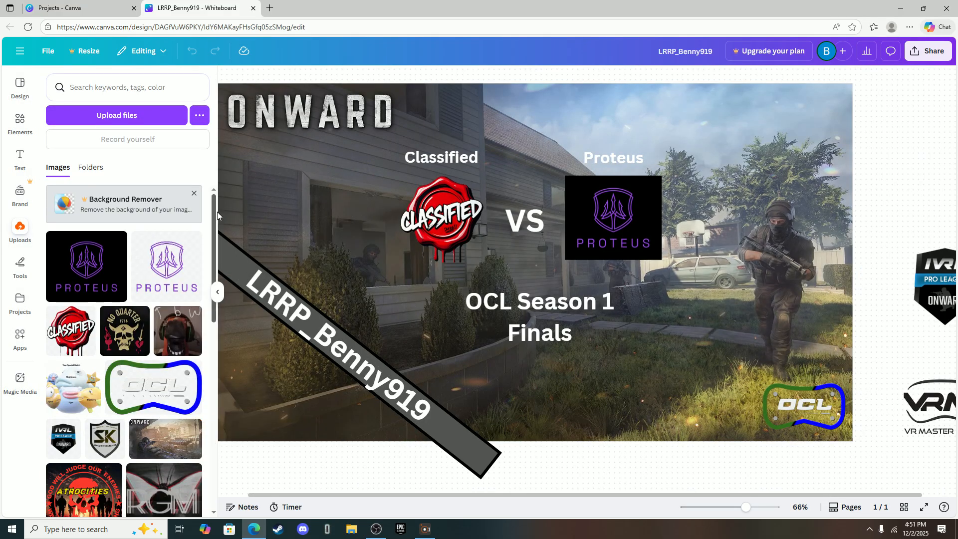
click(218, 293)
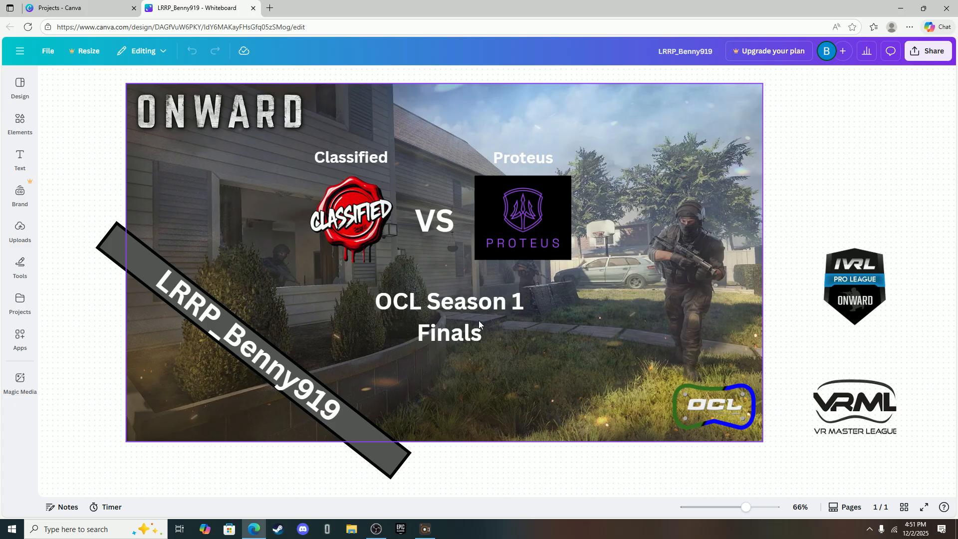
Try moving the background image up and to the right, and undo the move.
drag(361, 352, 432, 323)
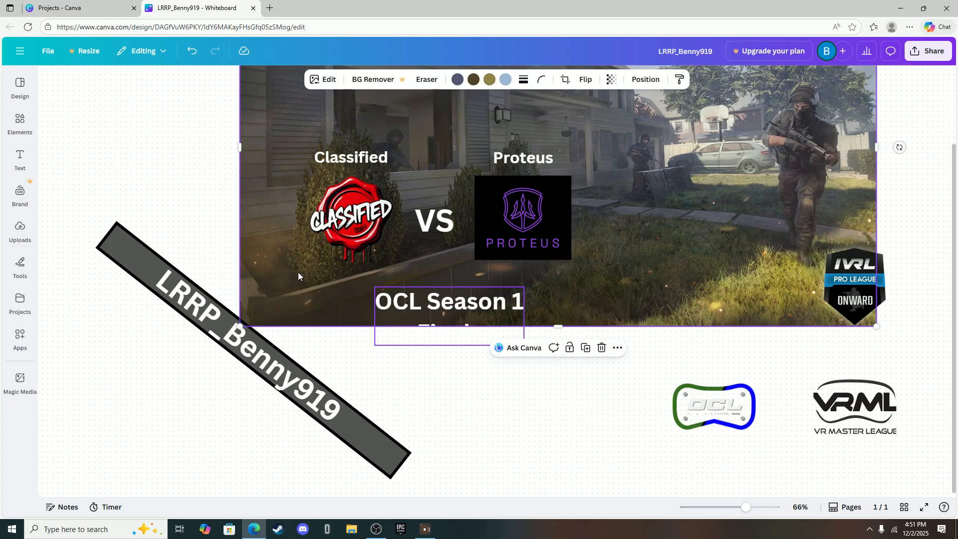
click(192, 51)
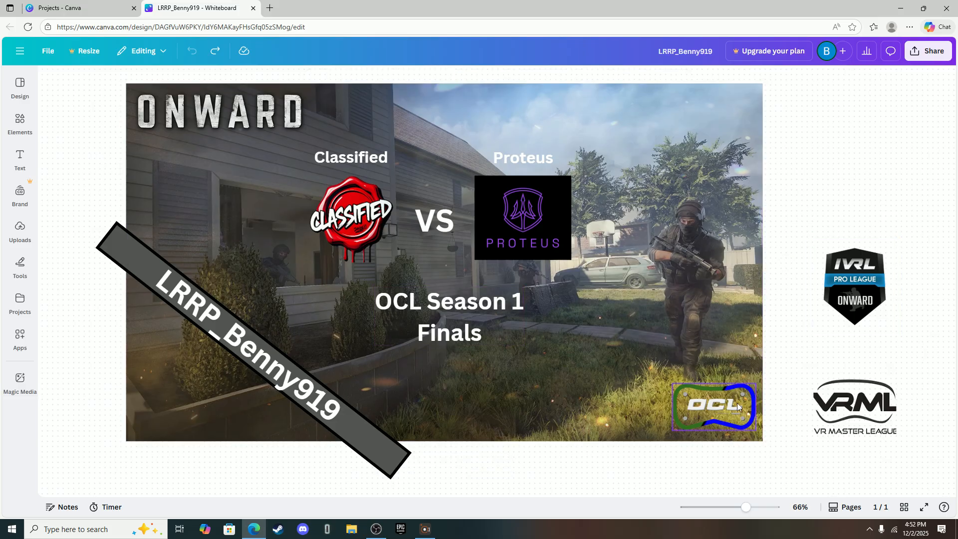
Shift the OCL logo slightly to the right within the thumbnail's lower-right corner.
click(721, 428)
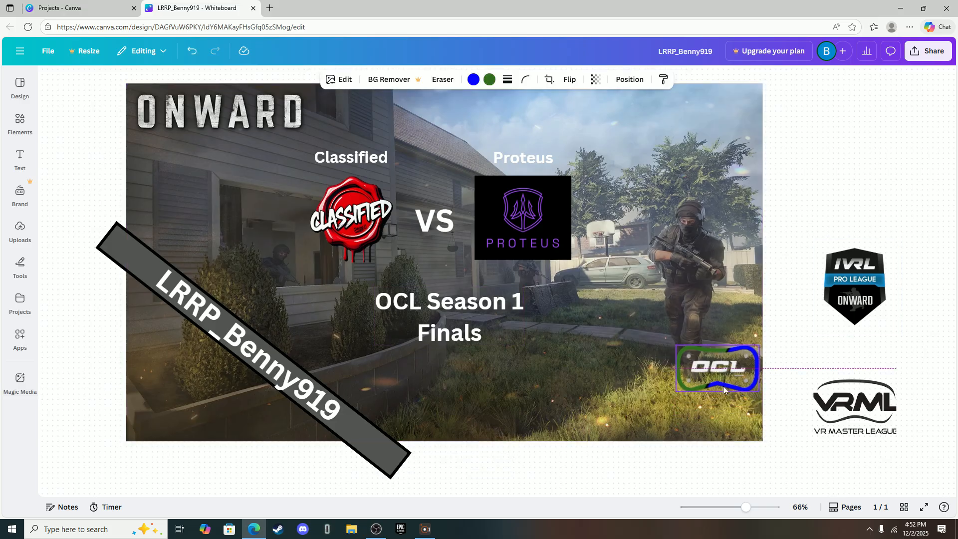
drag(720, 428, 722, 421)
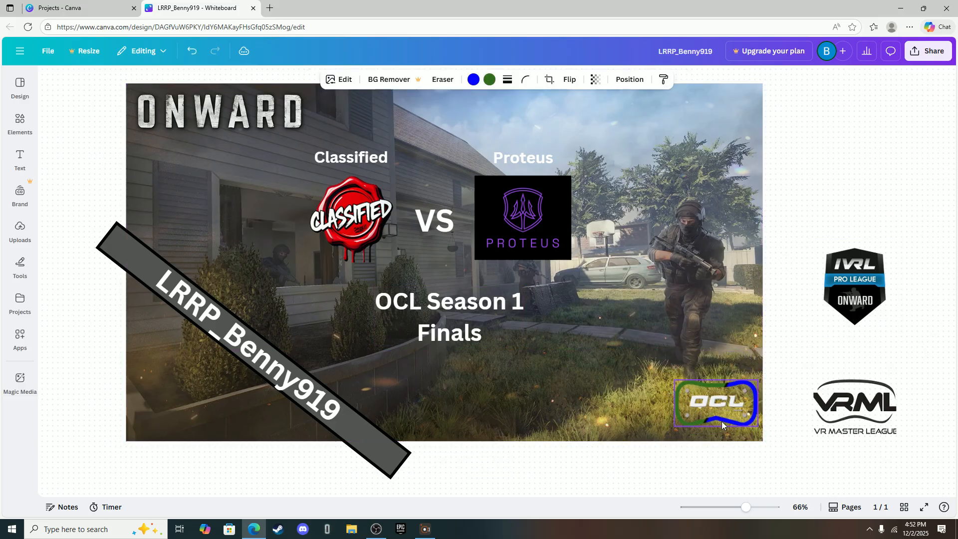
click(810, 361)
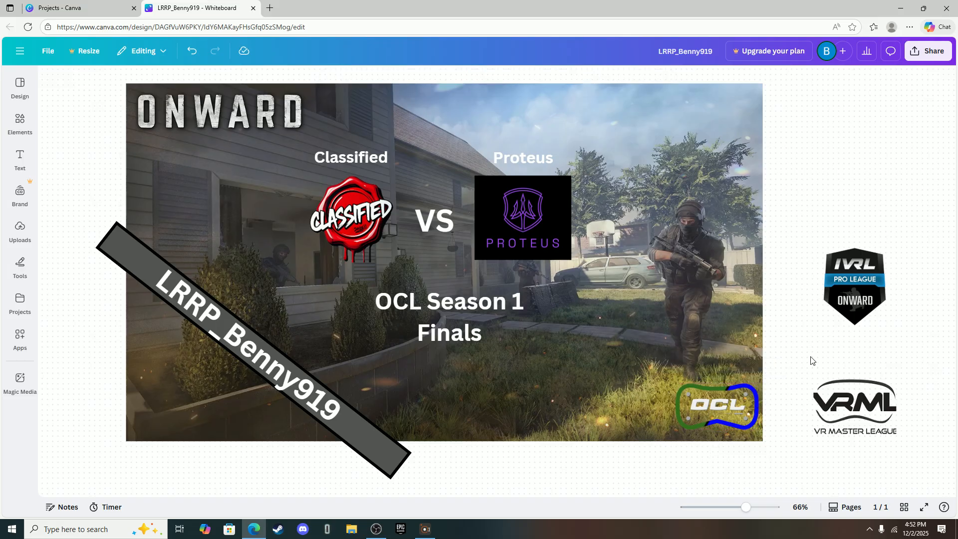
Compare the thumbnail in OBS Studio with the Canva design, and view the design's share and download options.
click(376, 528)
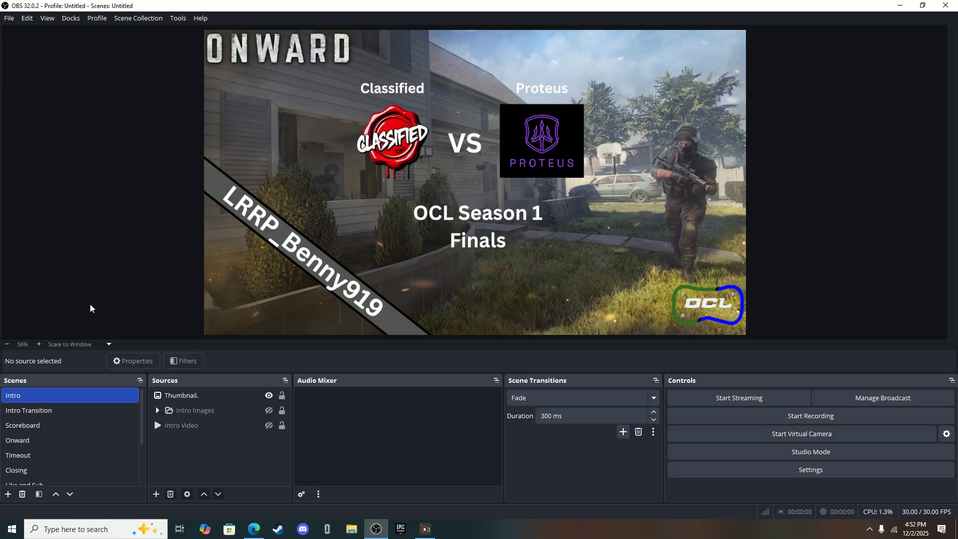
click(255, 531)
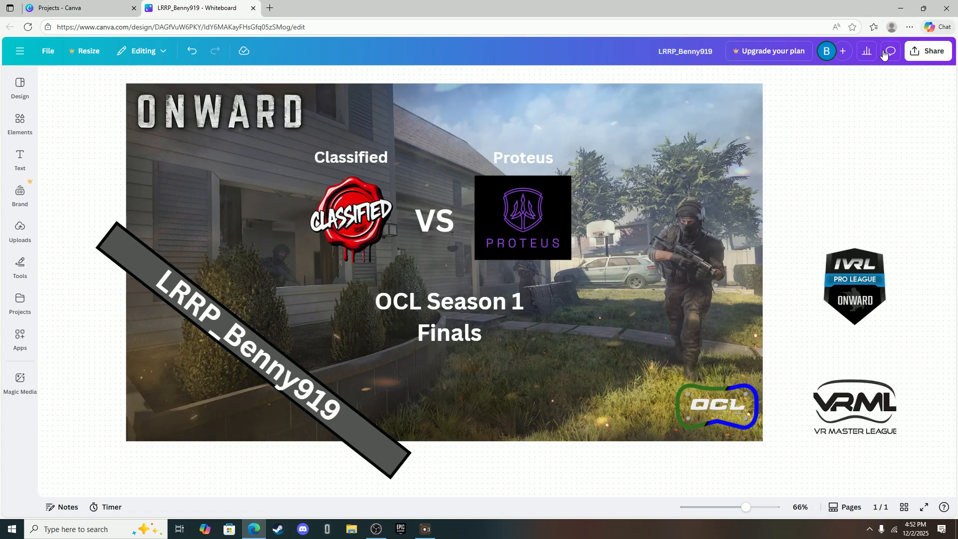
click(928, 52)
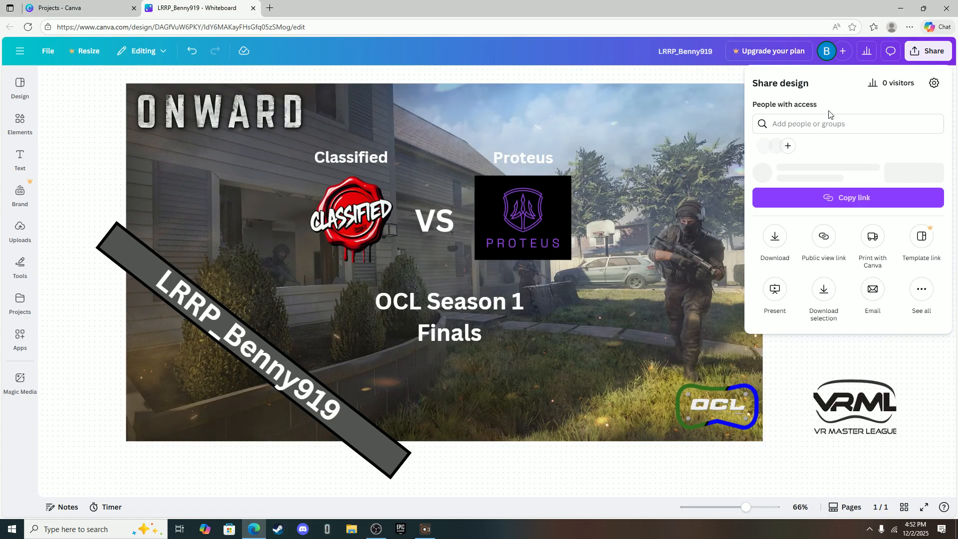
click(778, 377)
click(376, 529)
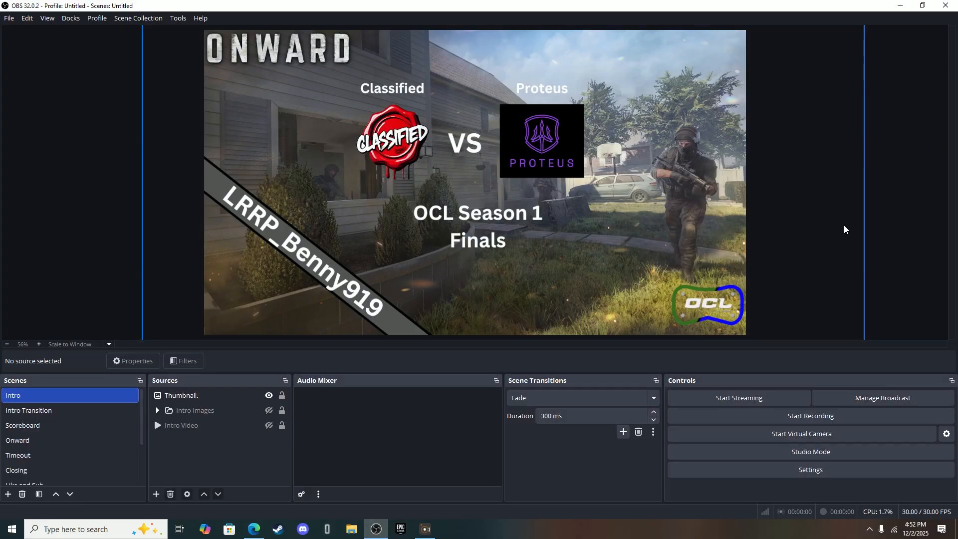
Open Screenshot (19) from the Screenshots folder in Pictures with Paint and view its thumbnail area.
click(358, 530)
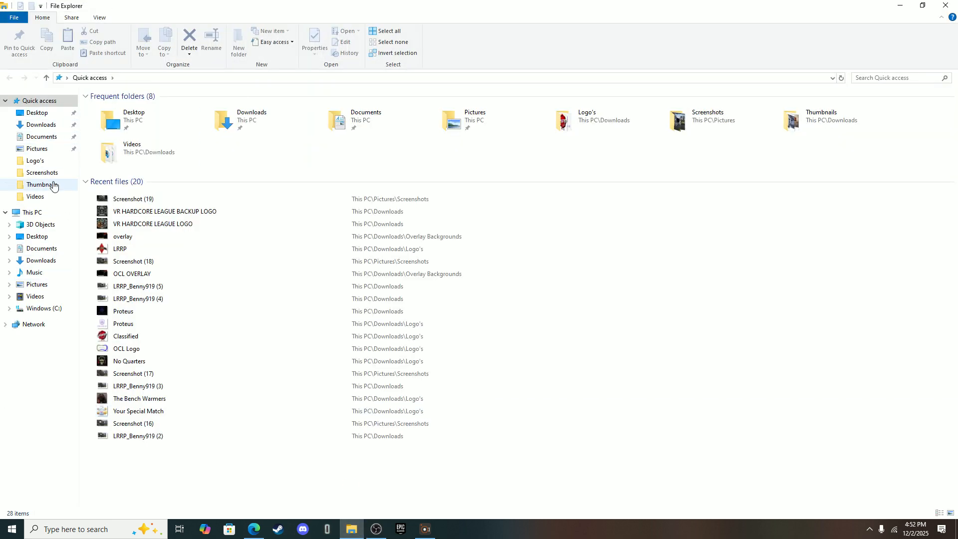
click(38, 148)
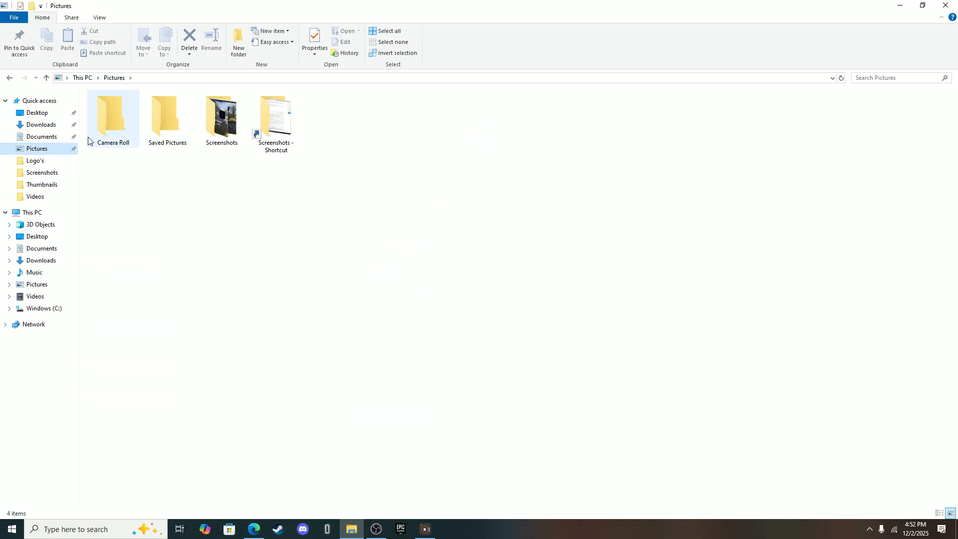
double_click(289, 131)
double_click(222, 162)
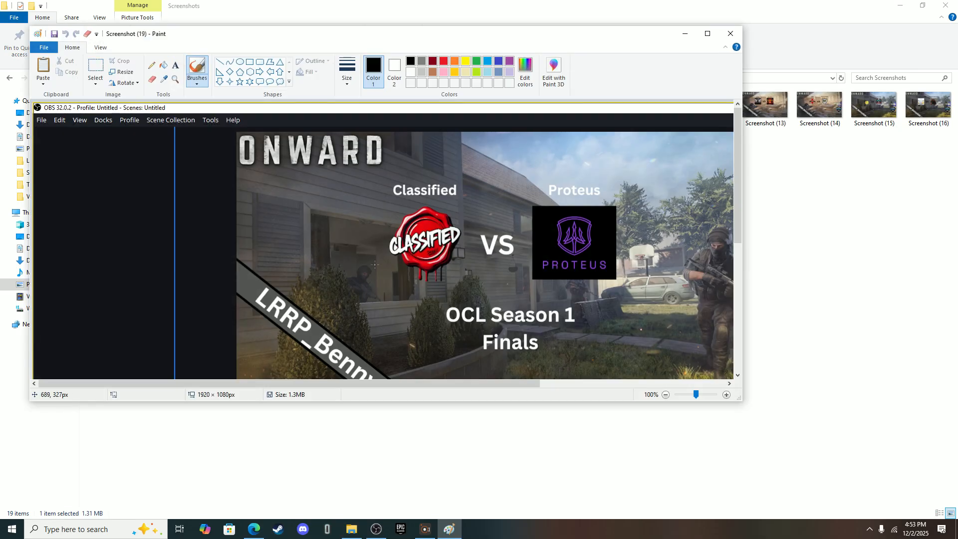
scroll(392, 272, down, 2)
scroll(356, 258, up, 1)
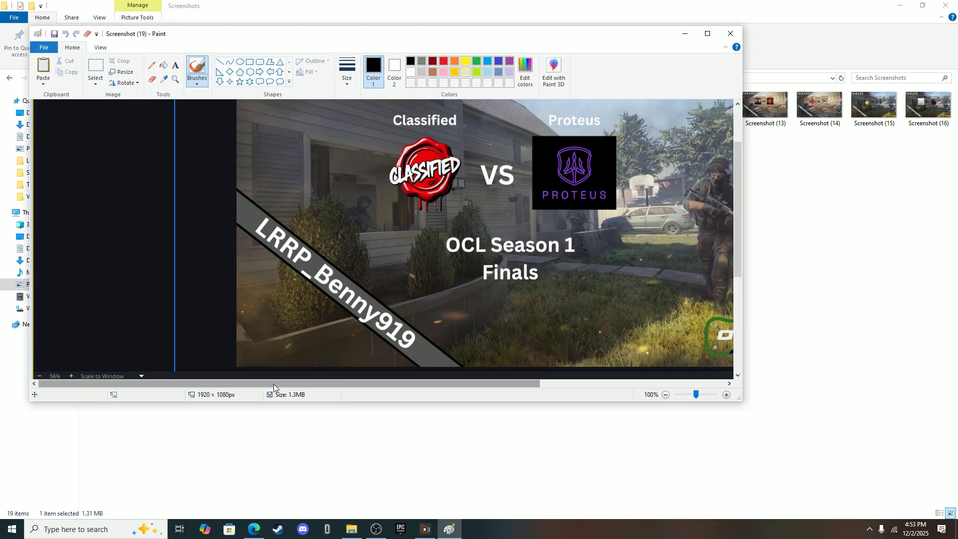
mouse_move(273, 384)
mouse_down()
mouse_move(458, 394)
mouse_move(326, 399)
mouse_up()
scroll(309, 249, up, 1)
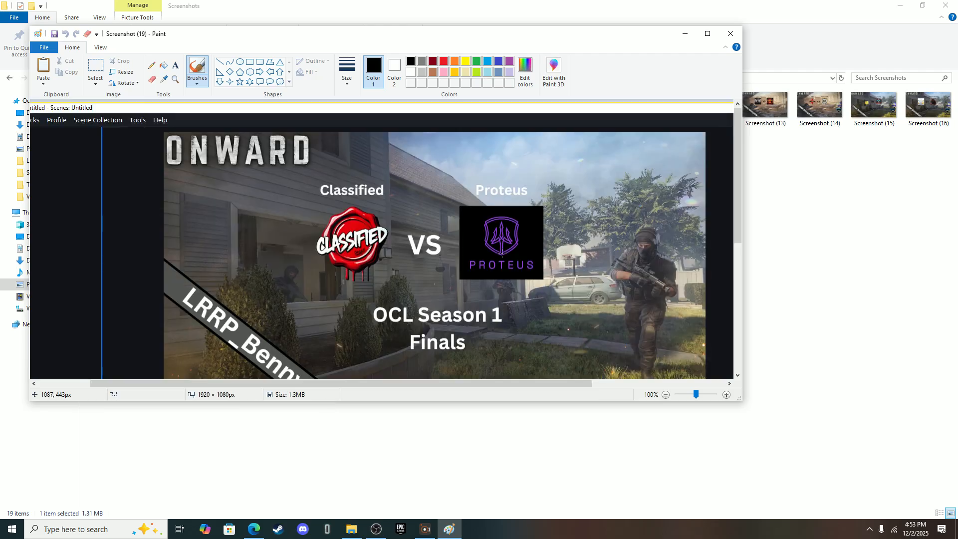
click(99, 86)
click(100, 77)
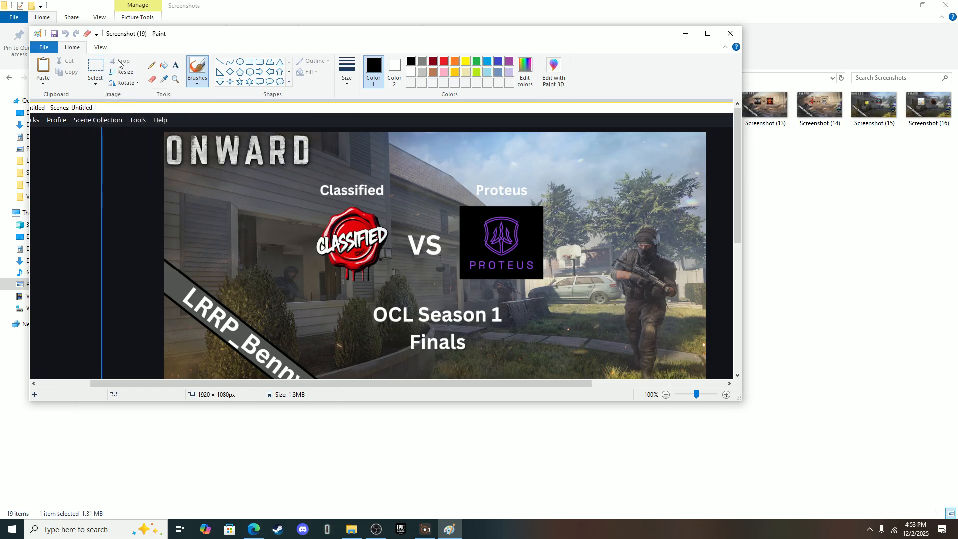
click(92, 71)
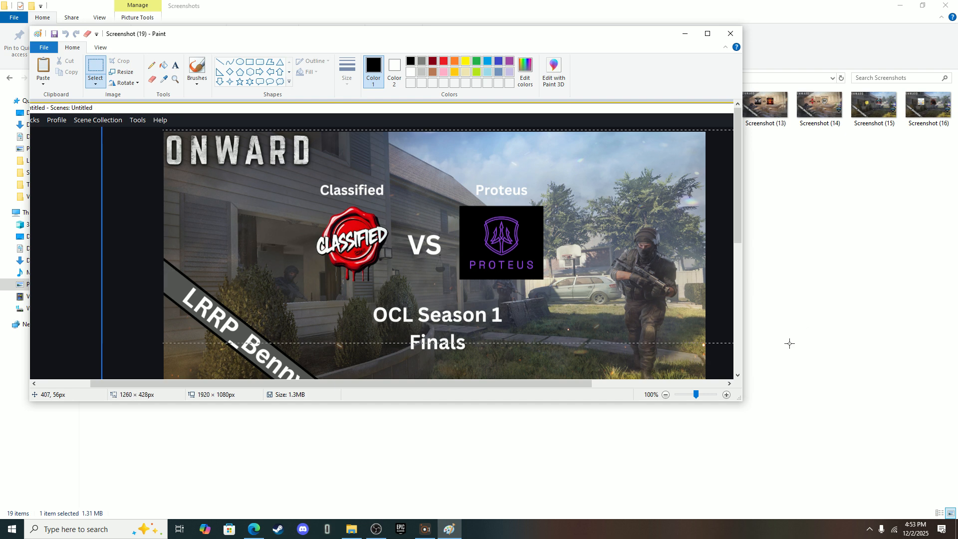
drag(297, 203, 298, 203)
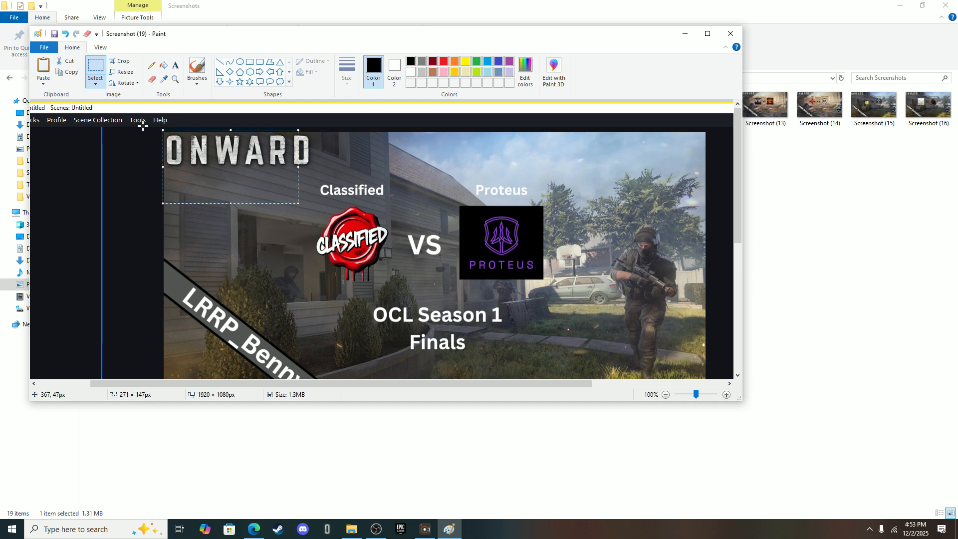
click(140, 145)
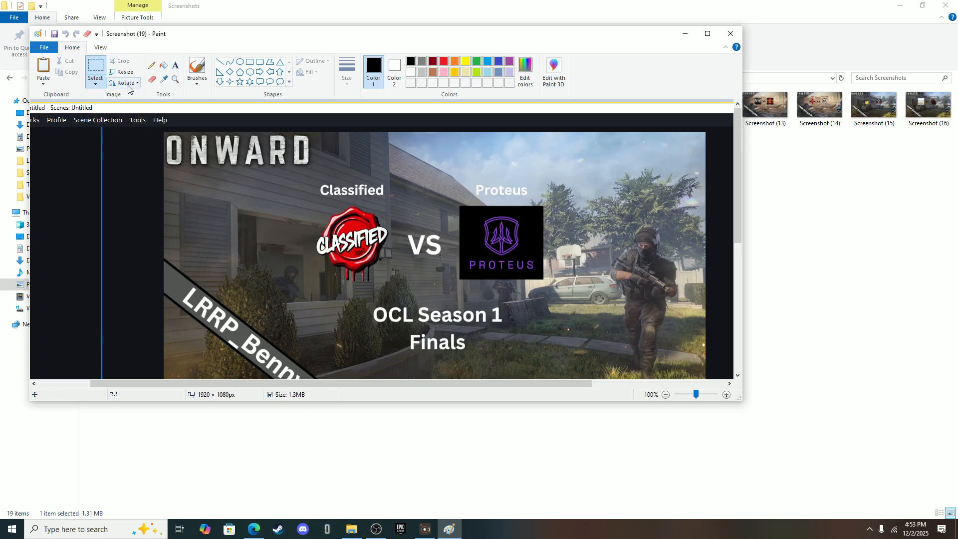
Frame the whole thumbnail area of the screenshot with a rectangular selection at 50% zoom, and close the image unsaved.
scroll(513, 334, down, 3)
scroll(534, 297, up, 1)
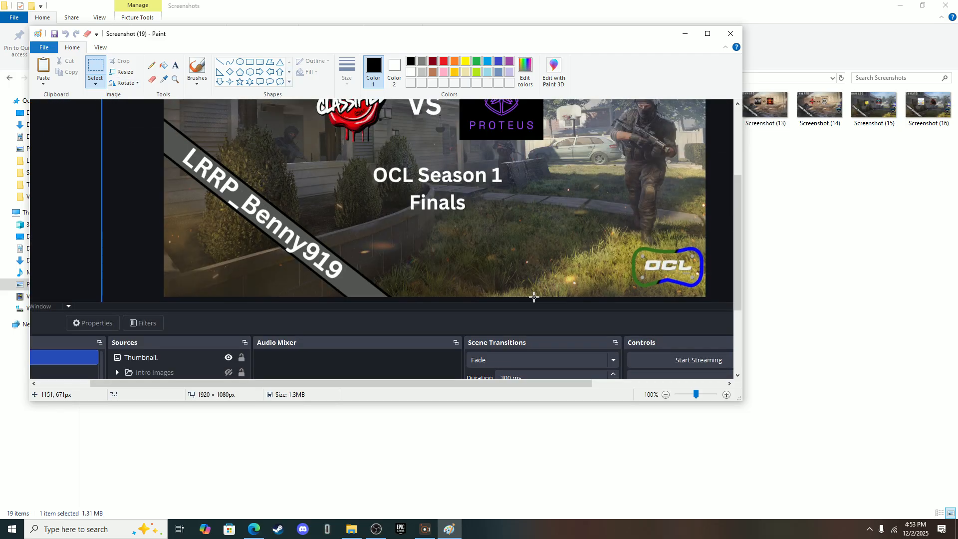
drag(696, 395, 690, 397)
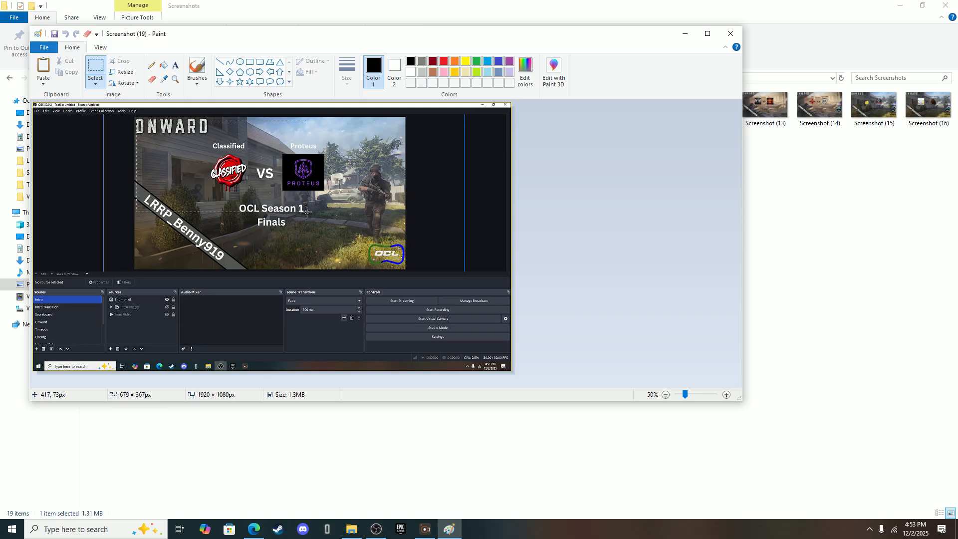
drag(406, 268, 403, 267)
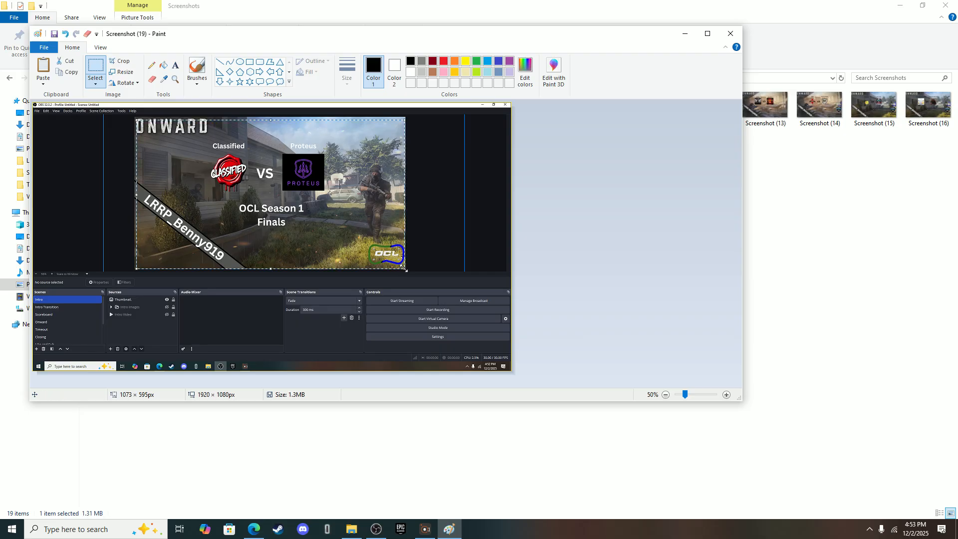
click(729, 34)
Open Screenshot (18) from the Screenshots folder in Paint, view the cropped thumbnail, and close the image.
click(178, 170)
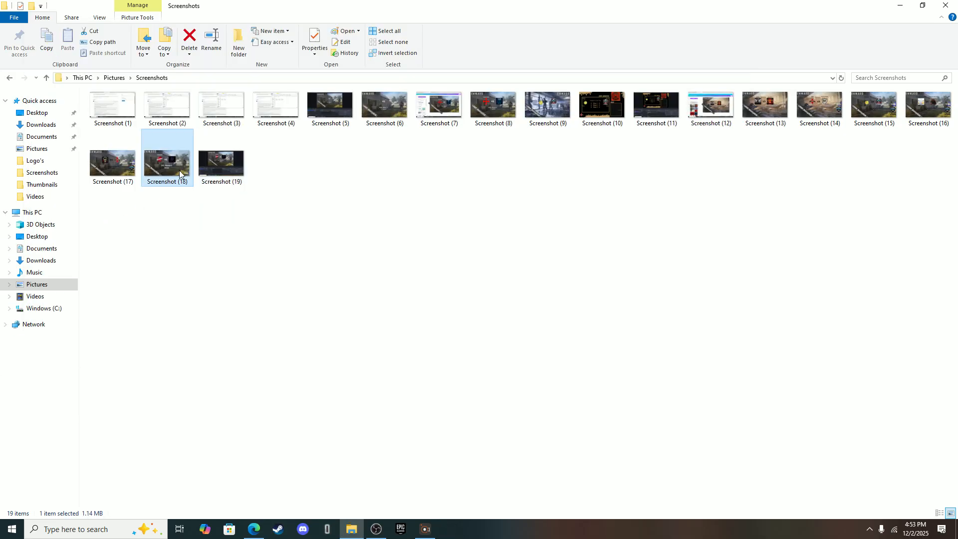
double_click(178, 170)
scroll(515, 213, down, 1)
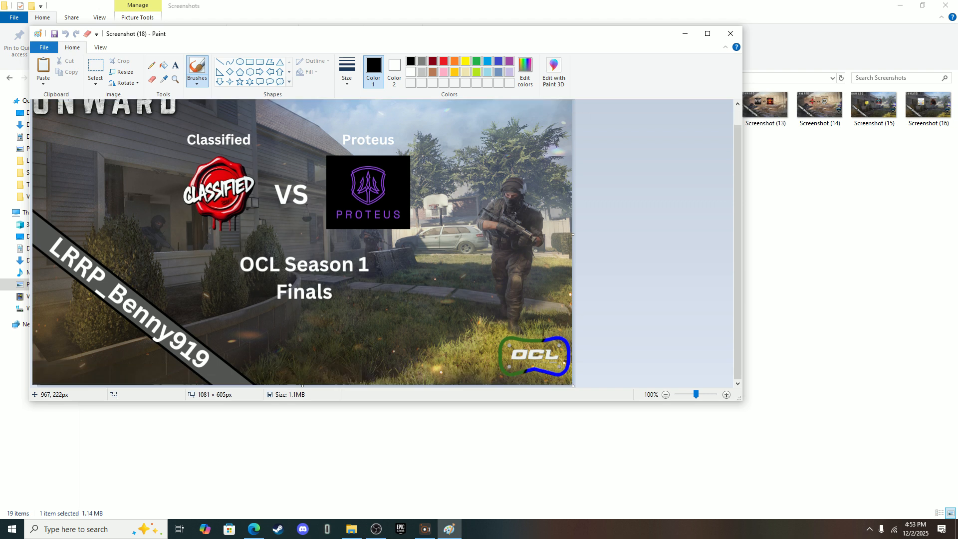
scroll(514, 215, up, 1)
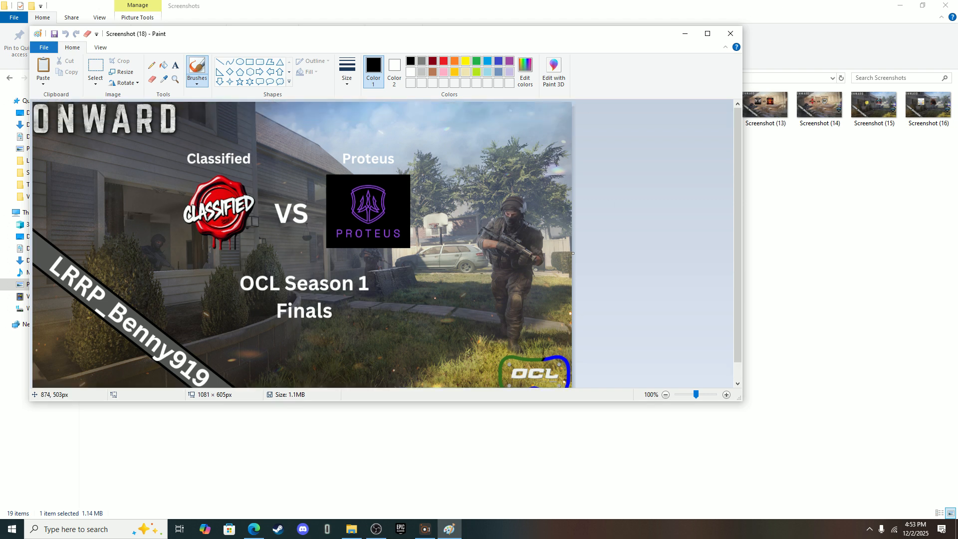
click(730, 34)
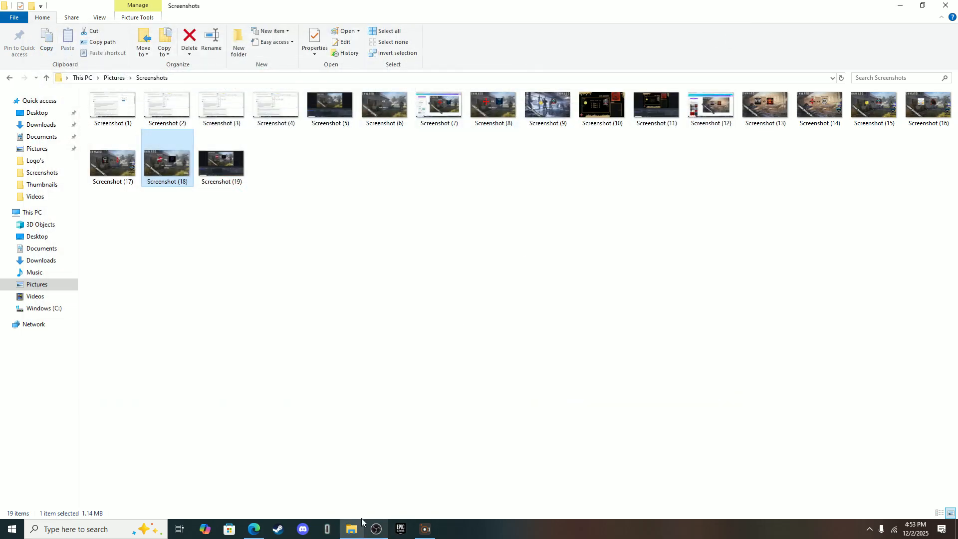
click(336, 361)
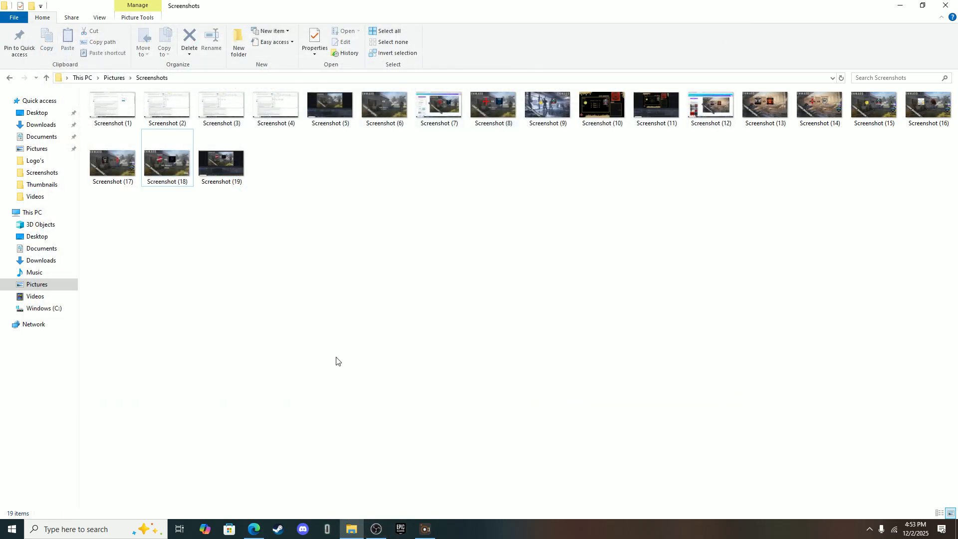
Switch to OBS Studio, hide the Thumbnail source in the Intro scene, and show the Intro Images group and Intro Video.
click(376, 529)
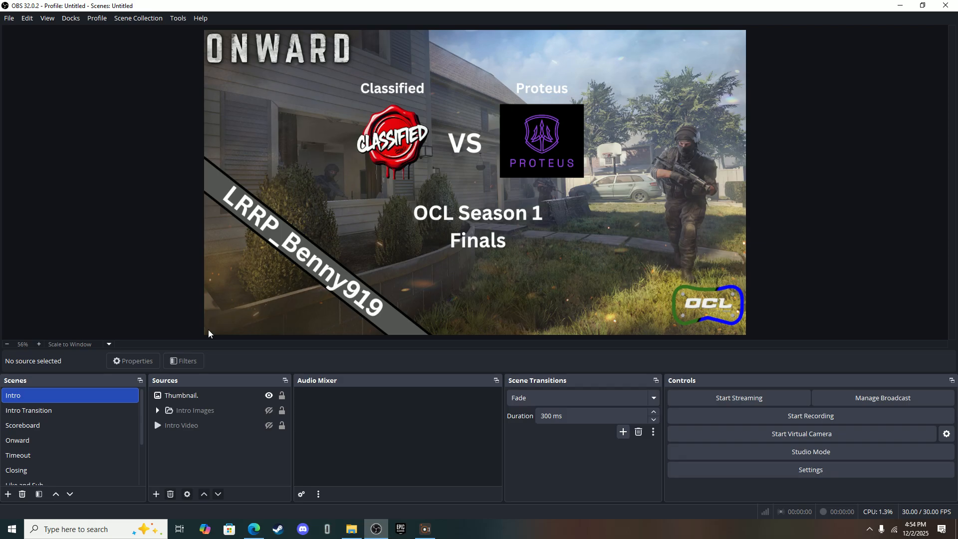
click(269, 395)
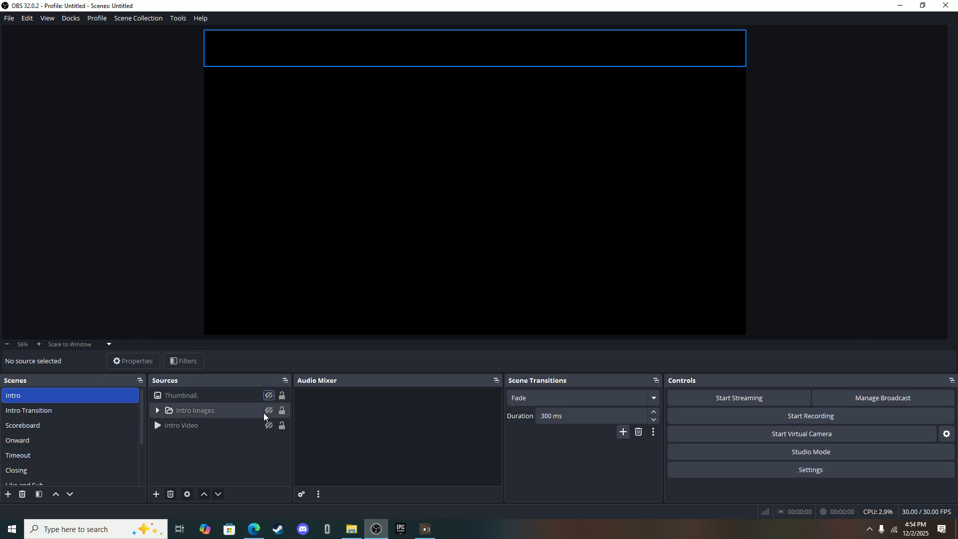
click(270, 411)
click(269, 430)
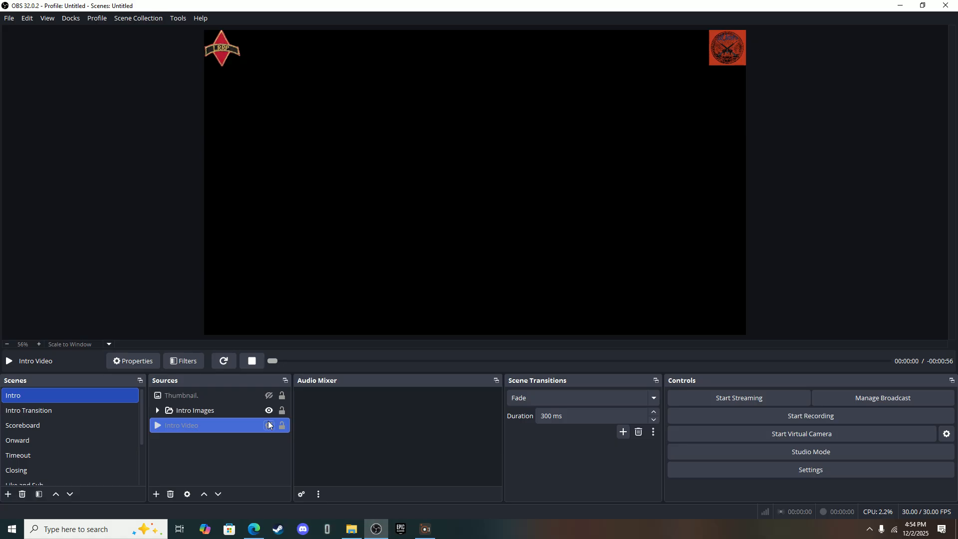
click(268, 425)
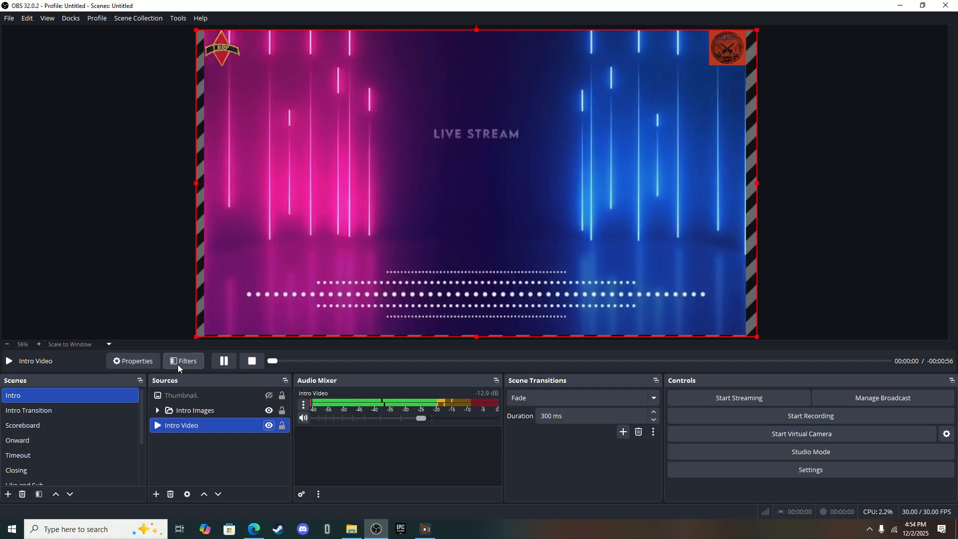
Preview the Intro Transition scene, return to the Intro scene, and view the source types available to add.
click(76, 415)
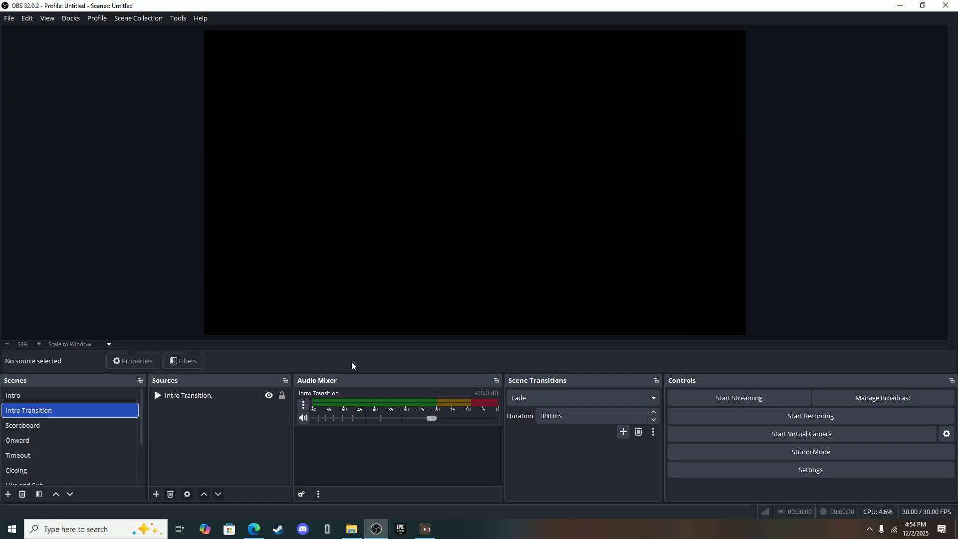
click(77, 393)
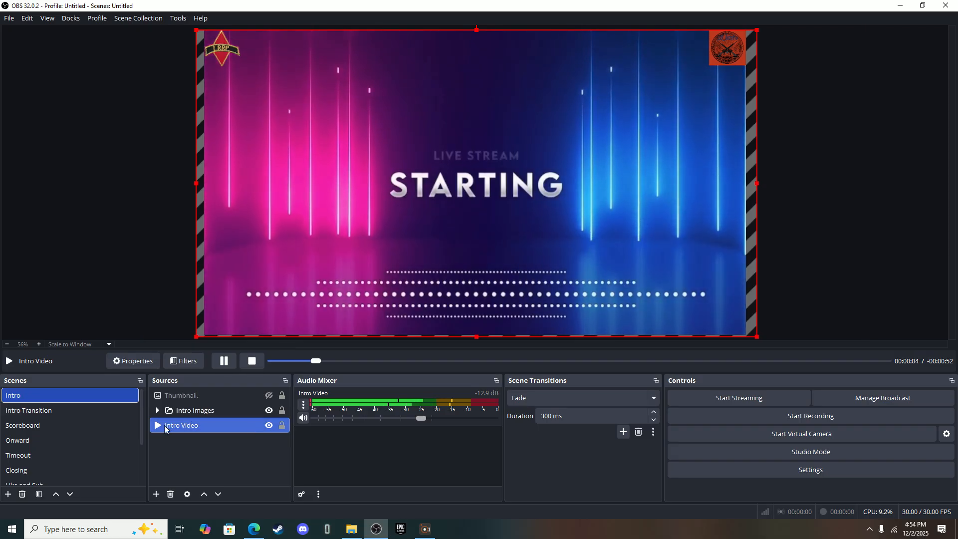
click(157, 493)
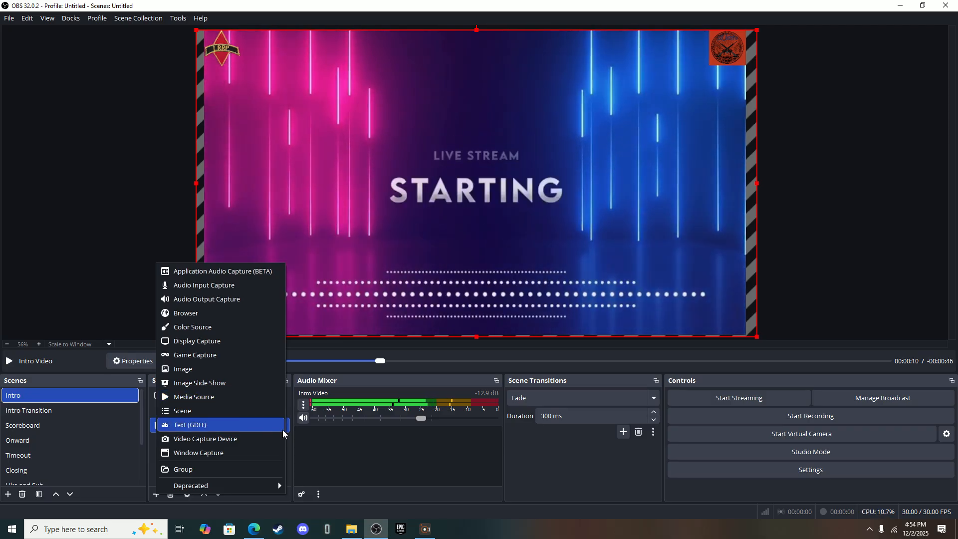
click(304, 436)
View the Intro Video source's properties, cancel the dialog, and deselect the source.
double_click(226, 423)
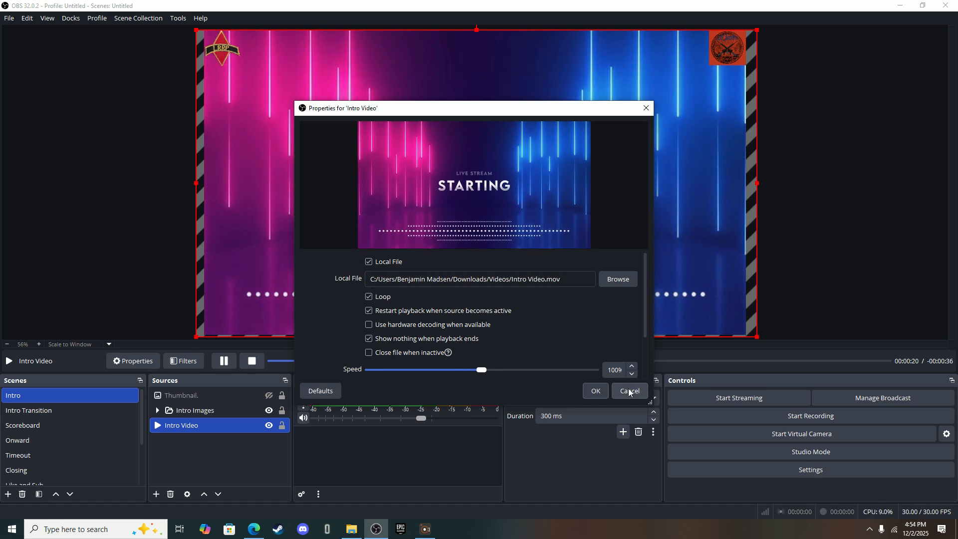
click(641, 392)
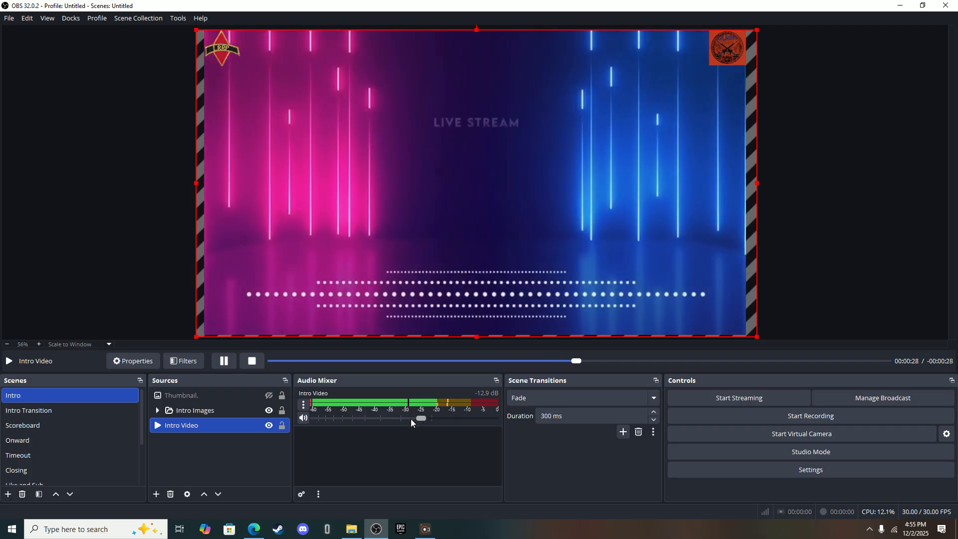
click(100, 248)
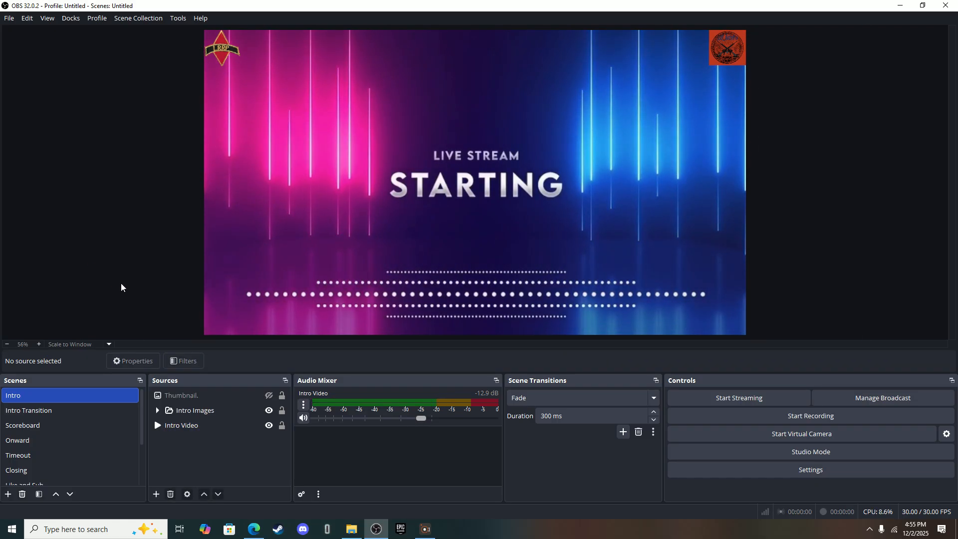
Play the Intro Transition scene and switch to the Scoreboard scene.
click(59, 409)
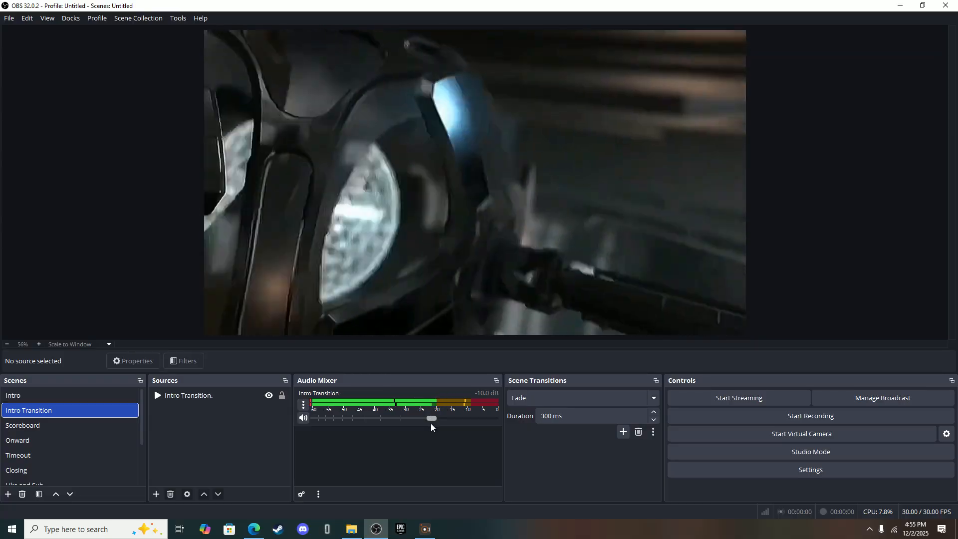
click(44, 427)
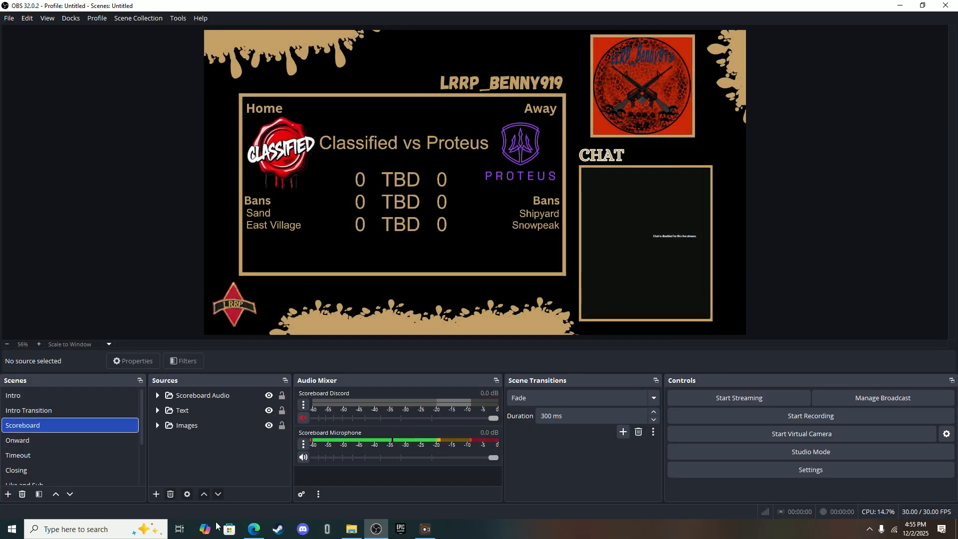
Switch to Canva, close the thumbnail design, and open the Overlay design from the recent projects.
click(254, 528)
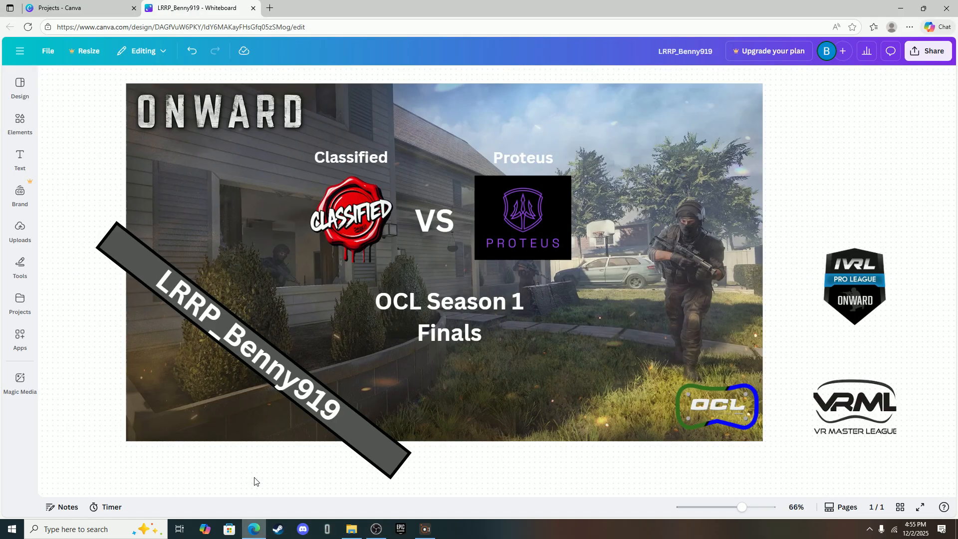
click(140, 4)
click(253, 8)
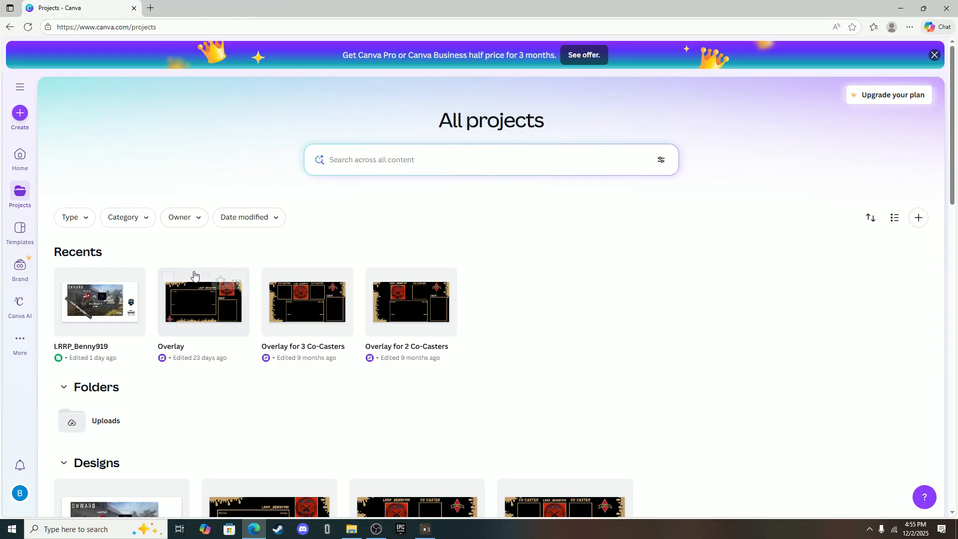
click(204, 307)
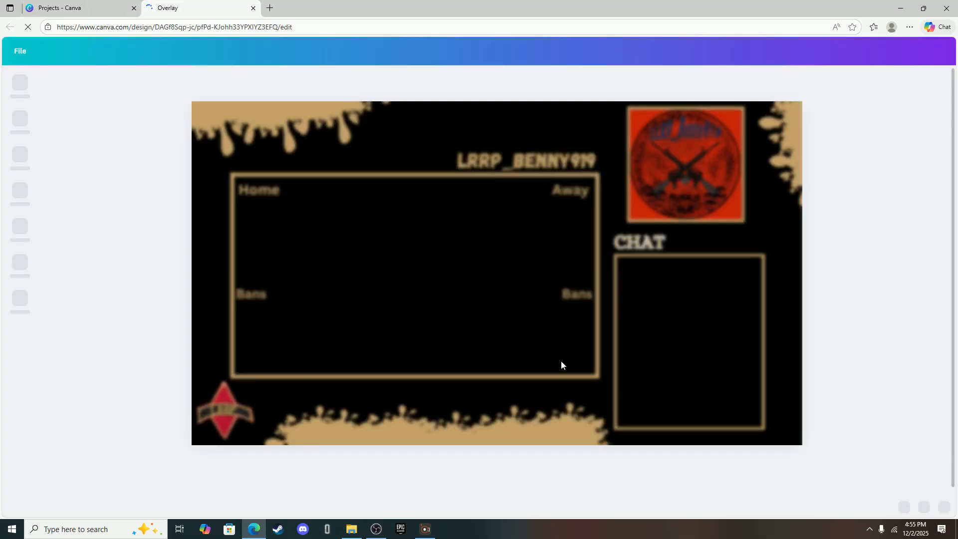
Select the overlay's black background, view its background color option, and deselect it.
click(231, 253)
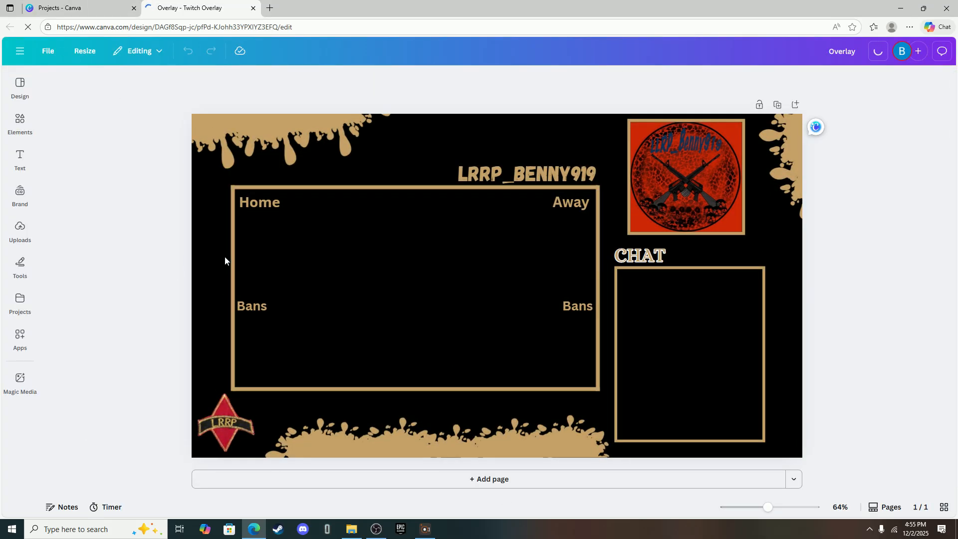
click(222, 256)
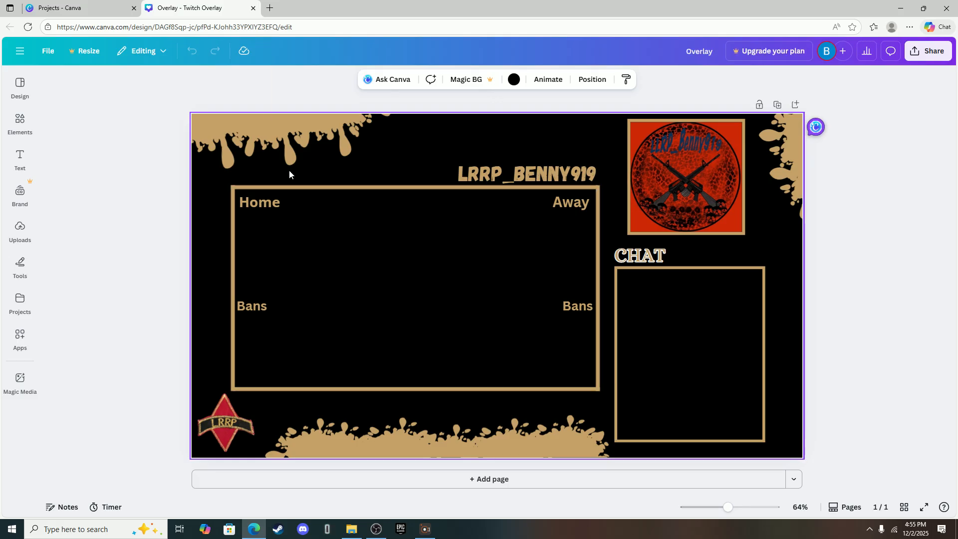
click(141, 242)
click(205, 251)
click(143, 248)
click(220, 229)
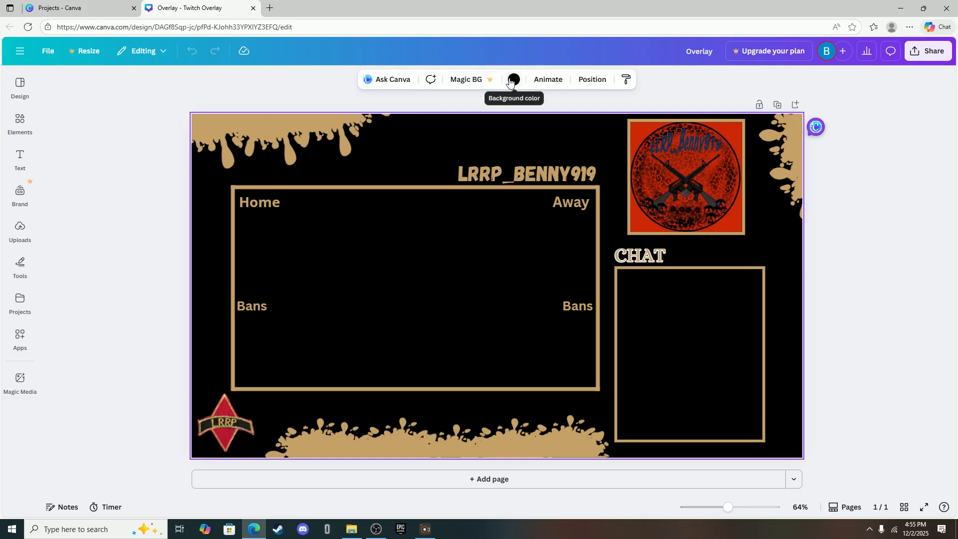
click(97, 187)
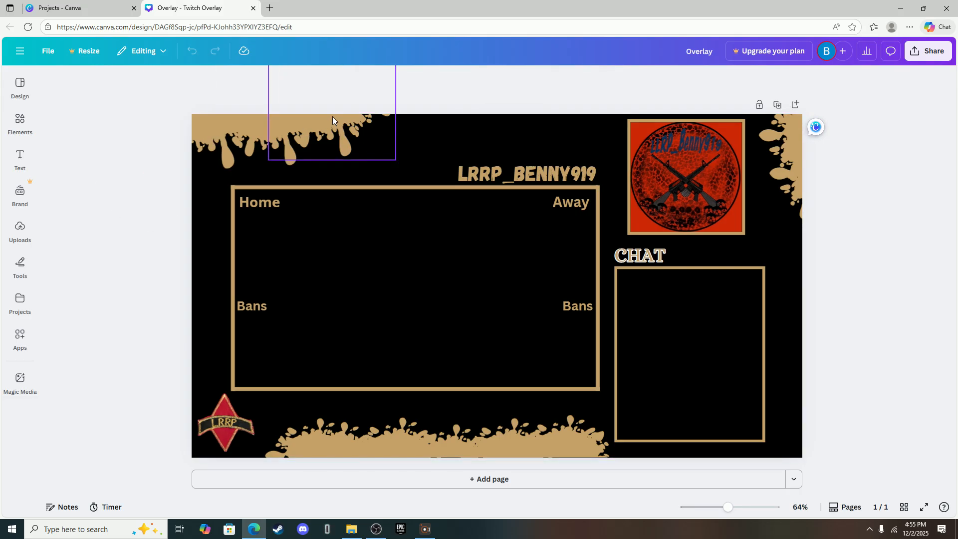
Select the upper paint-drip graphic, the red crossed-rifles logo and the LRRP badge in turn to examine the overlay's elements.
click(343, 126)
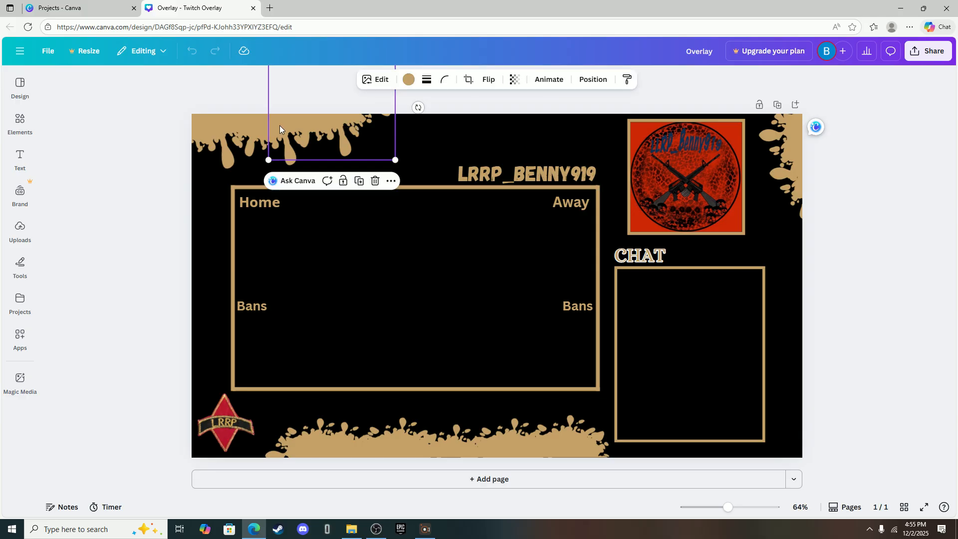
click(137, 145)
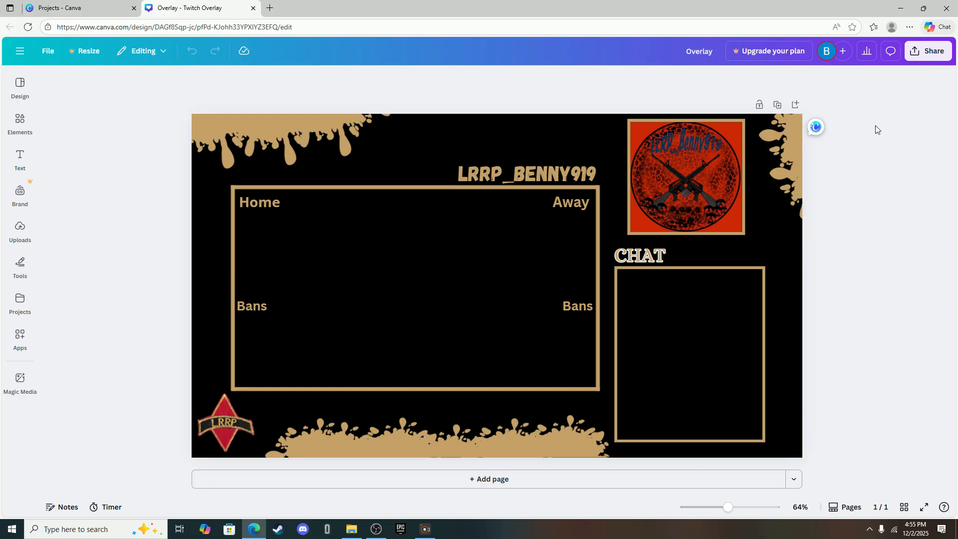
click(666, 163)
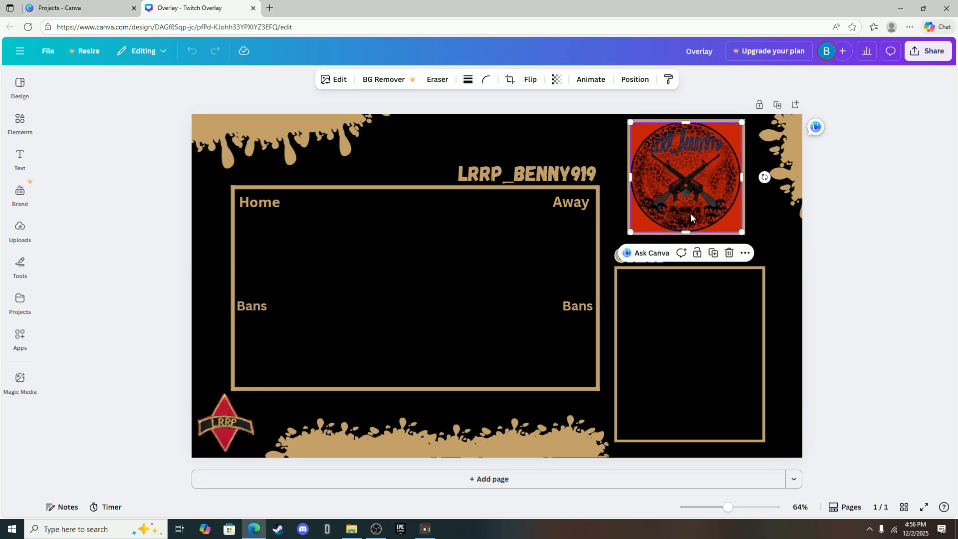
click(871, 261)
click(220, 422)
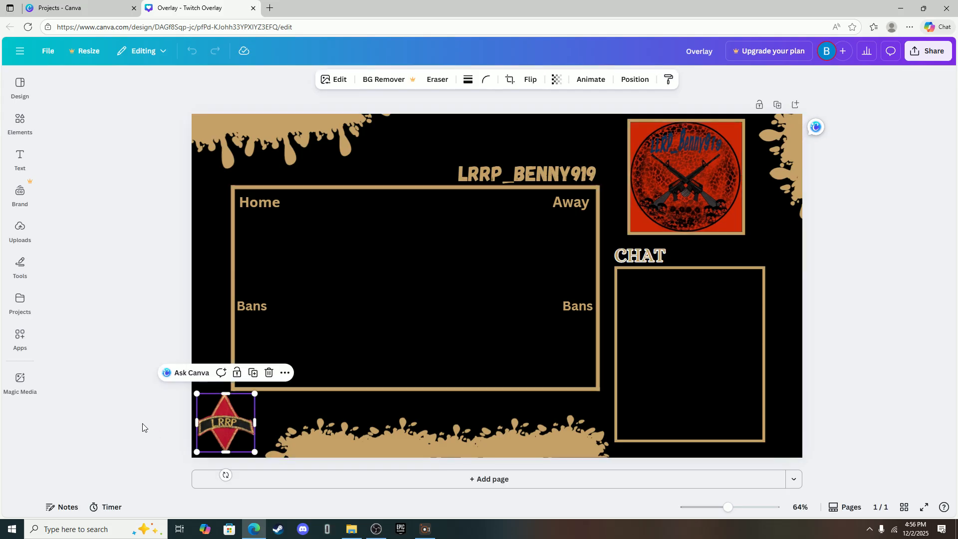
Deselect the LRRP badge, select the chat box frame to examine it, and clear the selection.
click(154, 427)
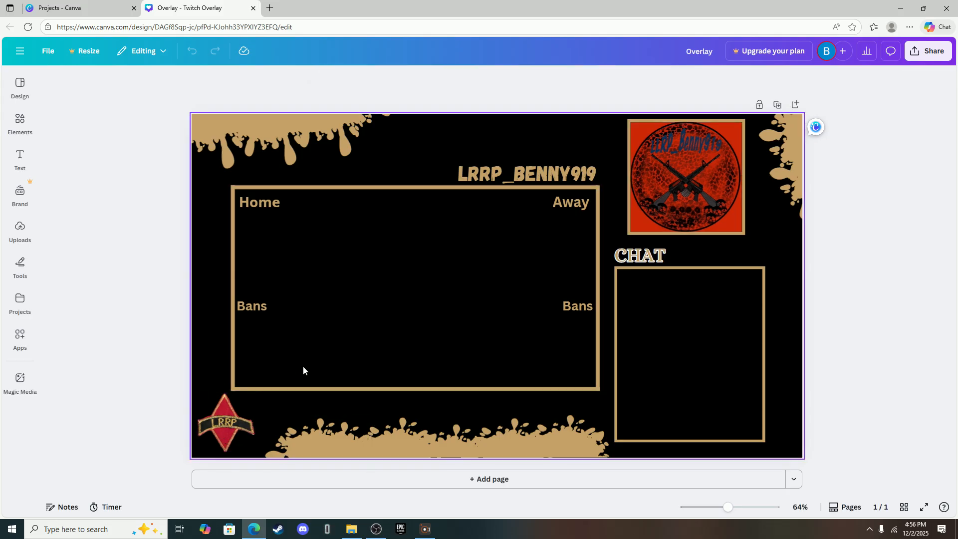
click(618, 280)
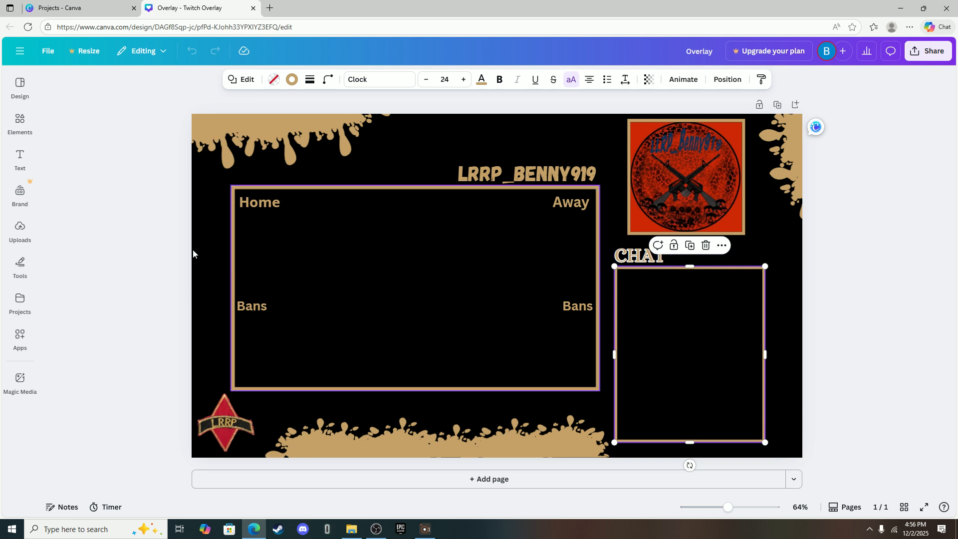
click(115, 233)
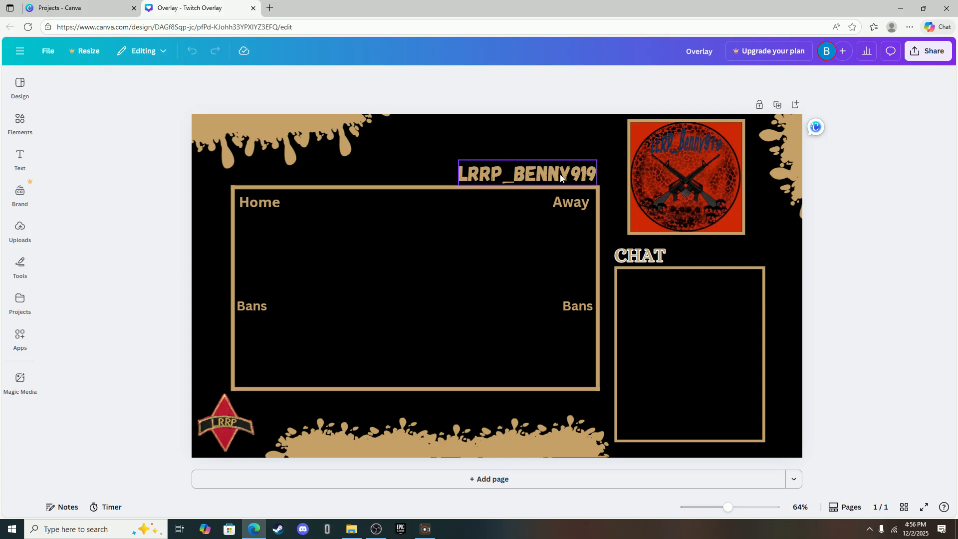
View the Overlay for 3 Co-Casters and Overlay for 2 Co-Casters designs, closing each, and return to the Overlay design.
click(79, 8)
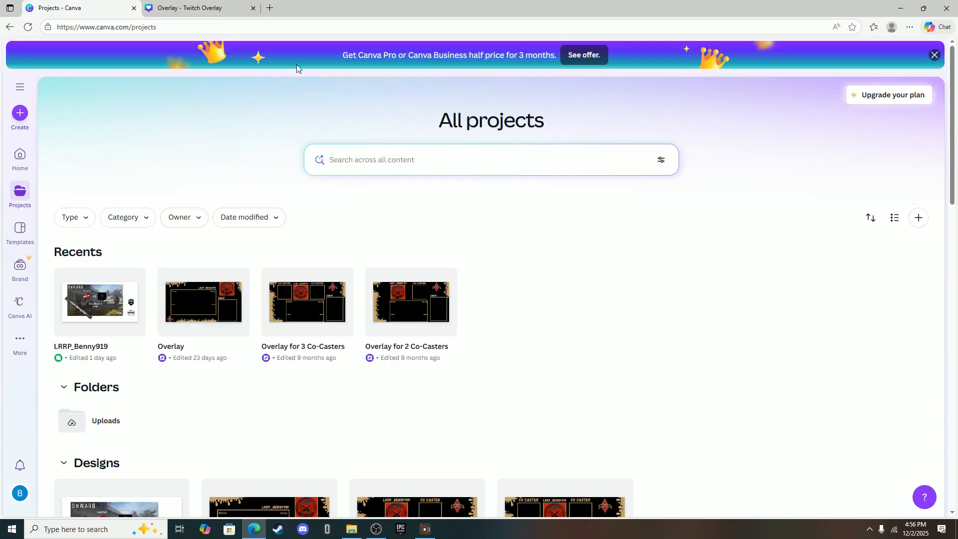
click(331, 307)
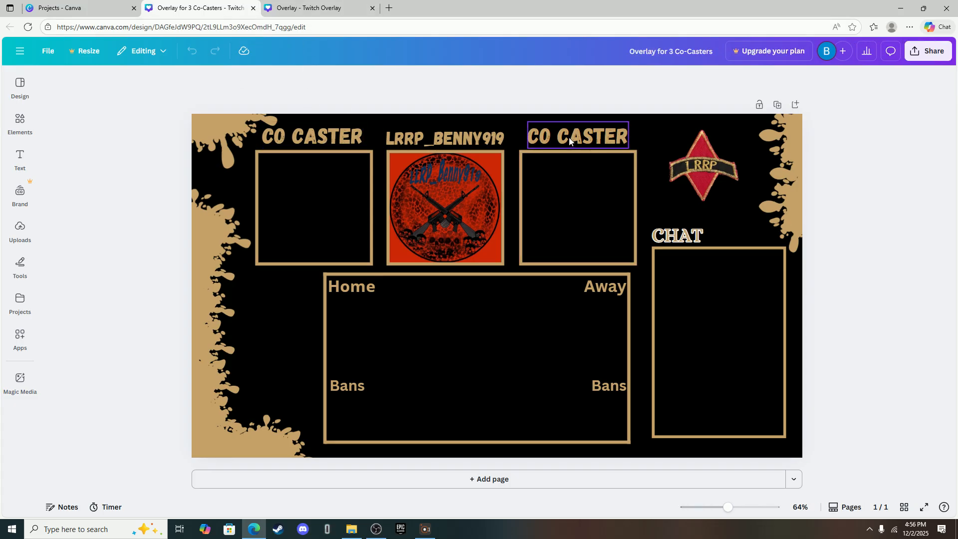
click(253, 8)
click(412, 319)
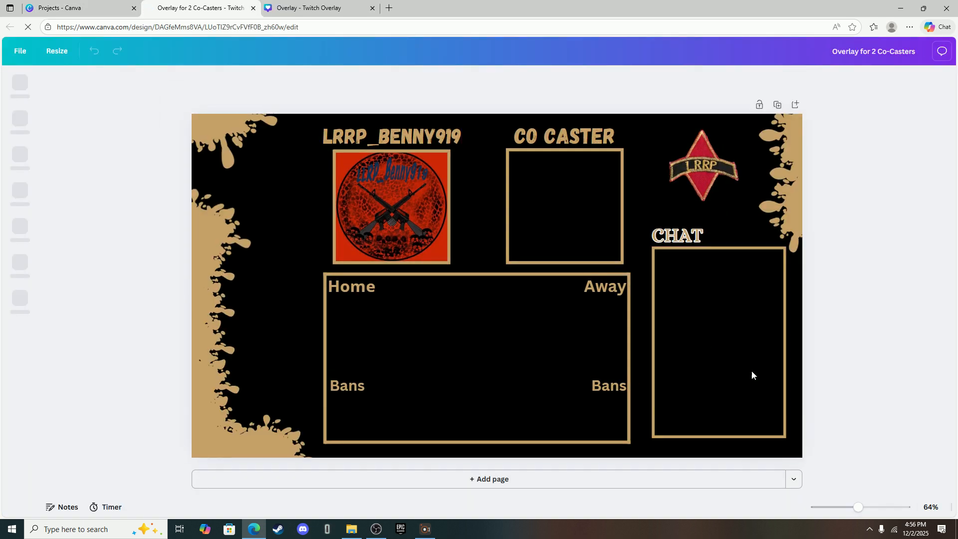
click(253, 8)
click(211, 10)
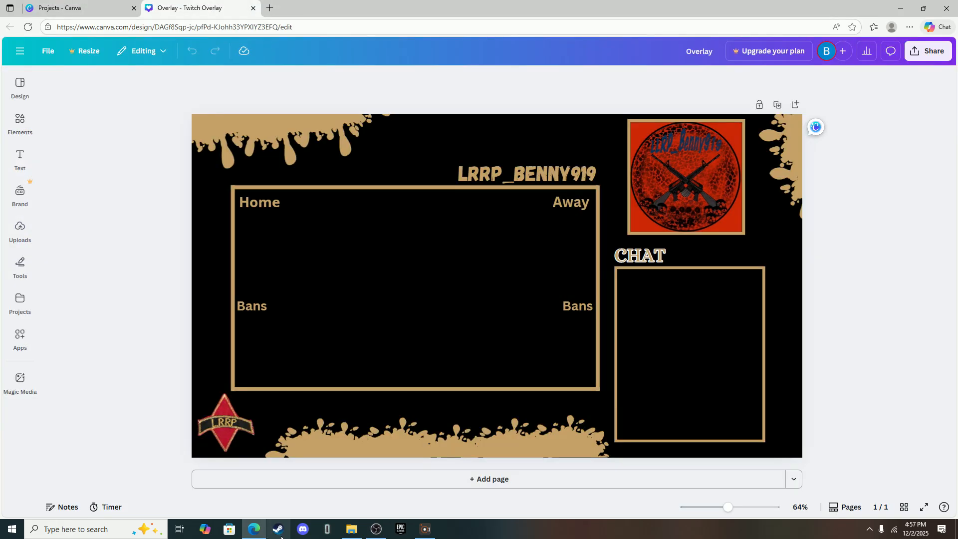
Switch to OBS and select the Text group in the Scoreboard preview to see its extent.
click(376, 529)
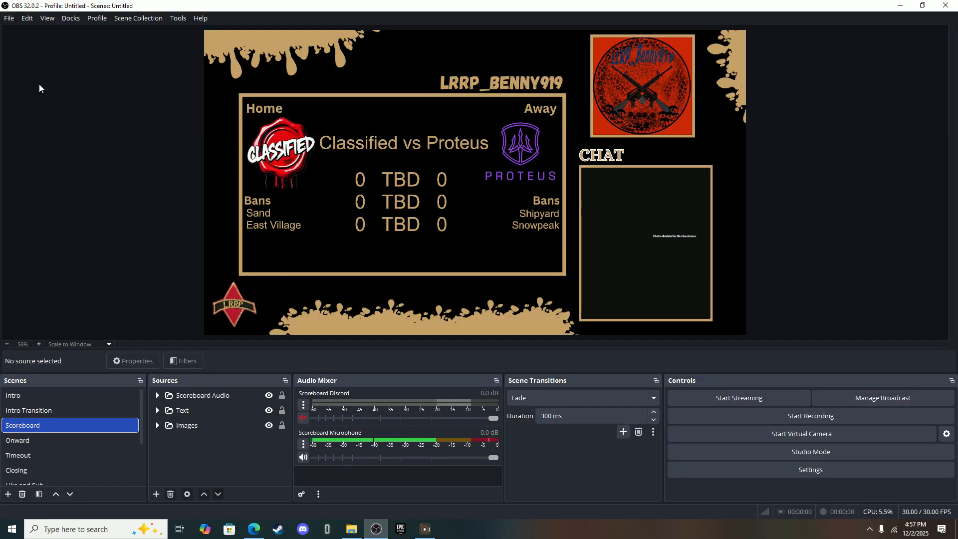
click(369, 163)
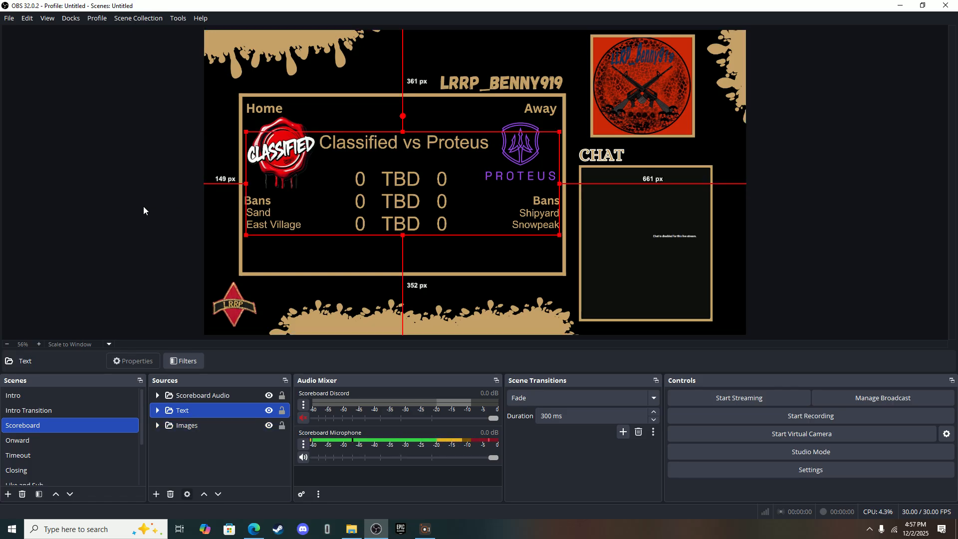
click(163, 255)
Expand the Text group, select Home Team Bans, Away Team Bans, Team Names and Scores in turn, and collapse the group.
double_click(192, 414)
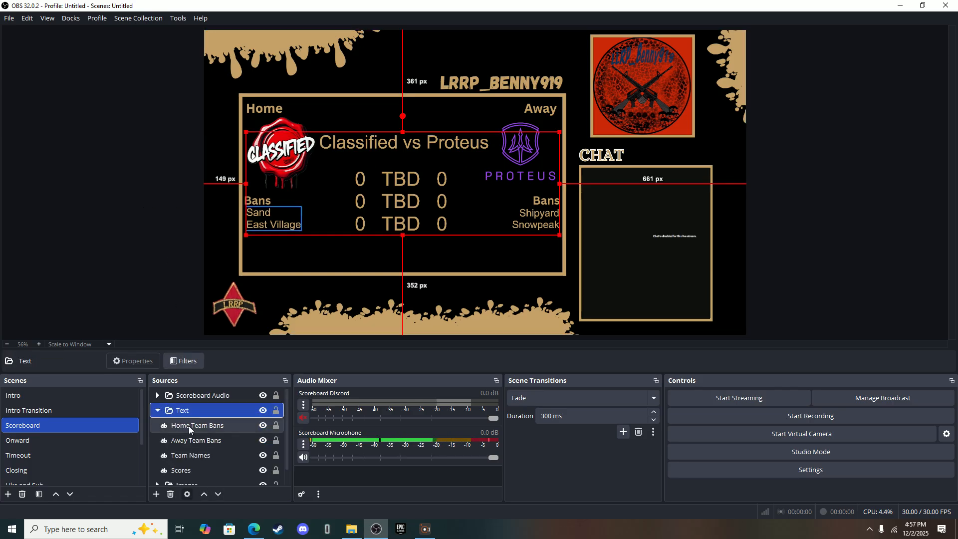
click(190, 427)
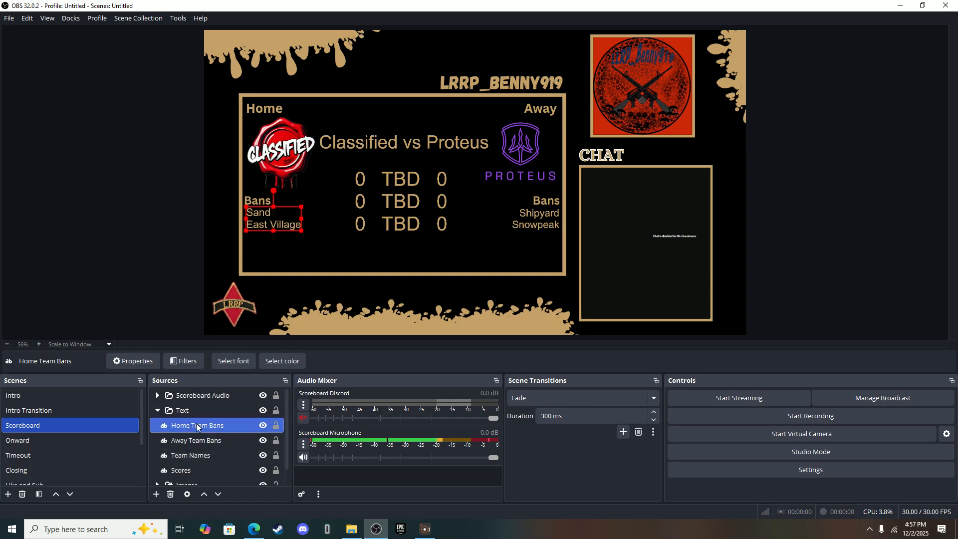
click(199, 440)
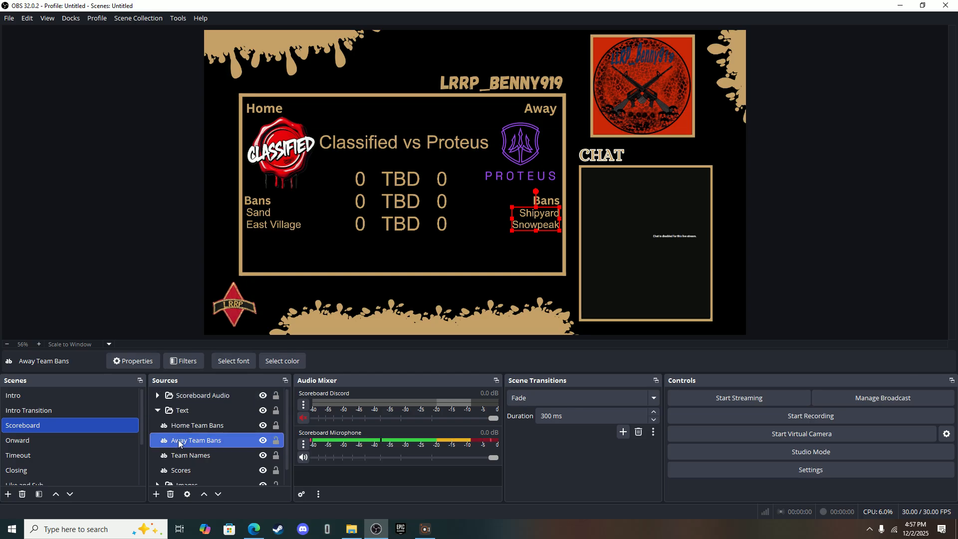
scroll(187, 438, down, 1)
drag(187, 439, 203, 441)
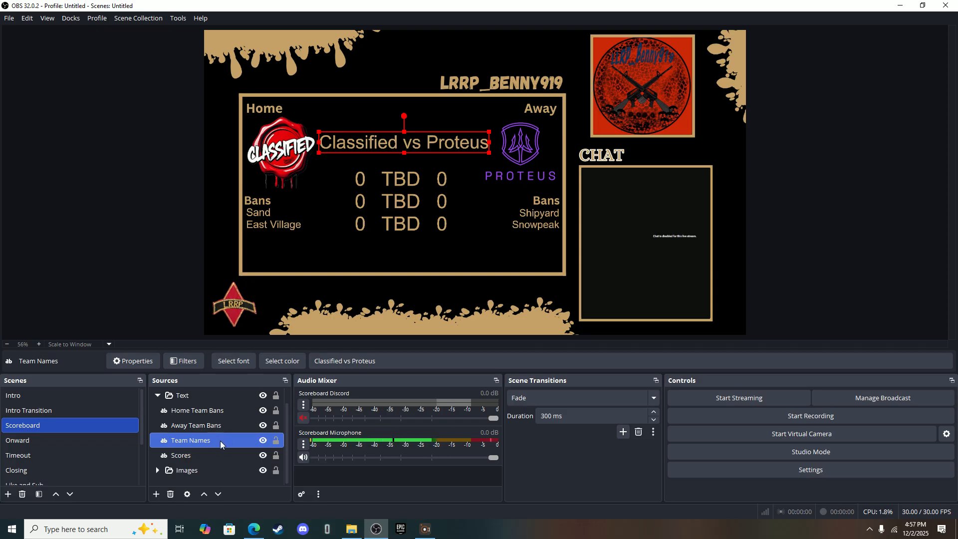
click(209, 456)
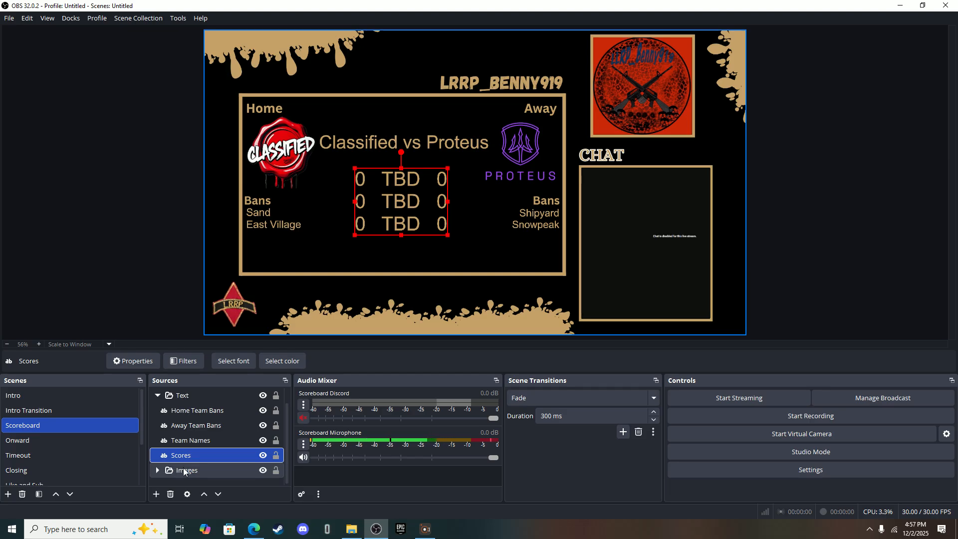
scroll(169, 415, up, 1)
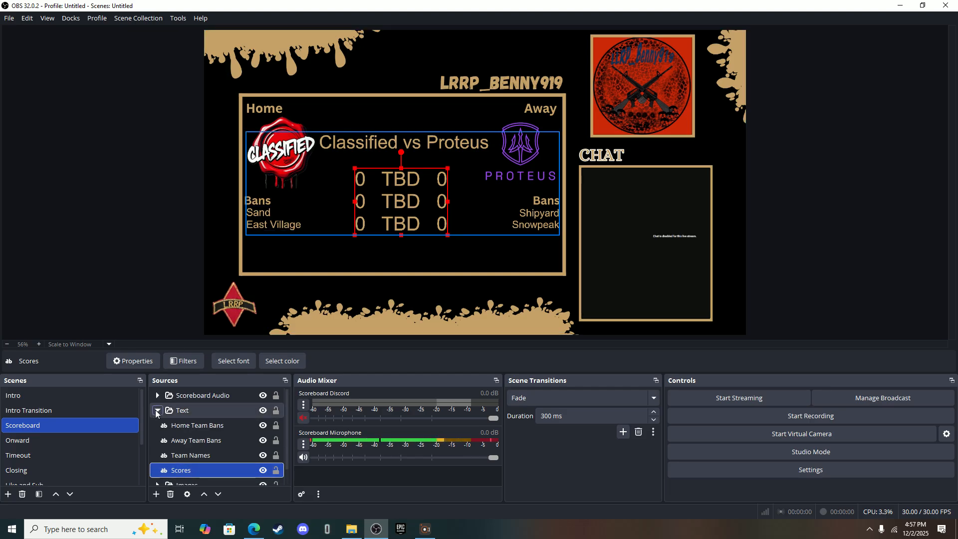
click(156, 410)
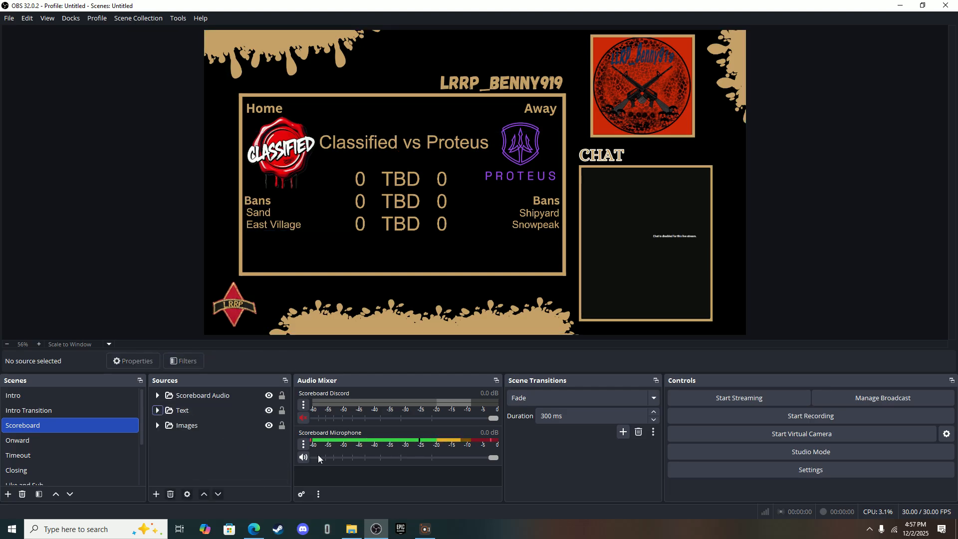
Expand the Scoreboard Audio group and look through the source types available to add, without adding one.
click(158, 396)
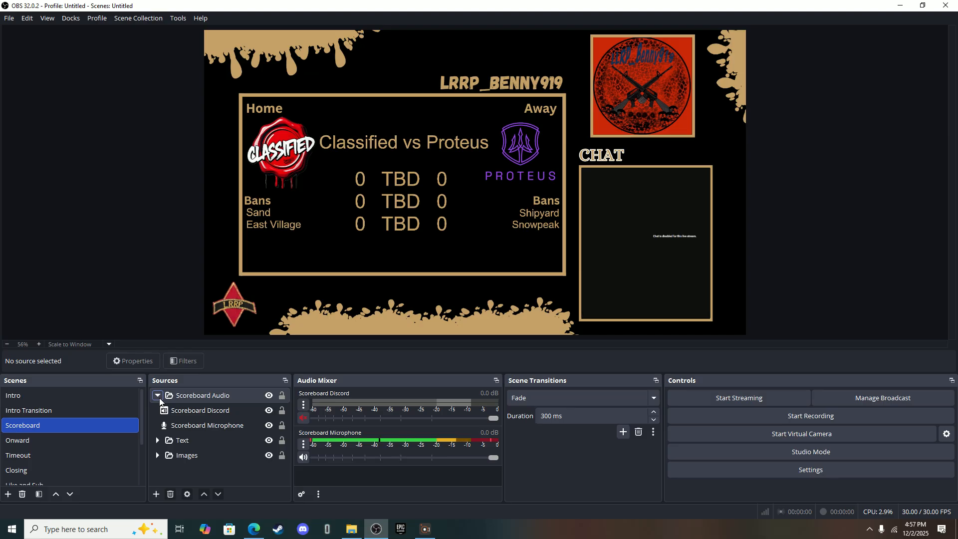
click(156, 494)
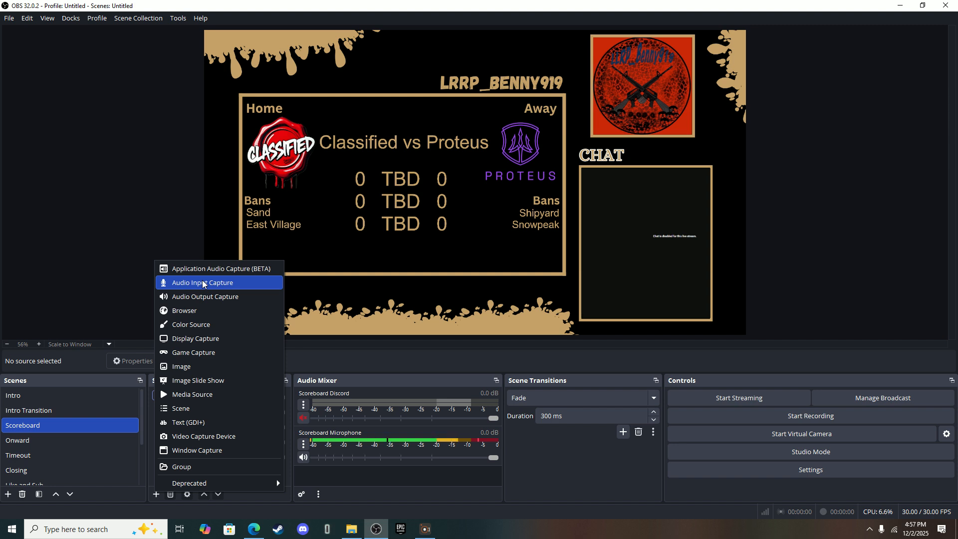
click(154, 501)
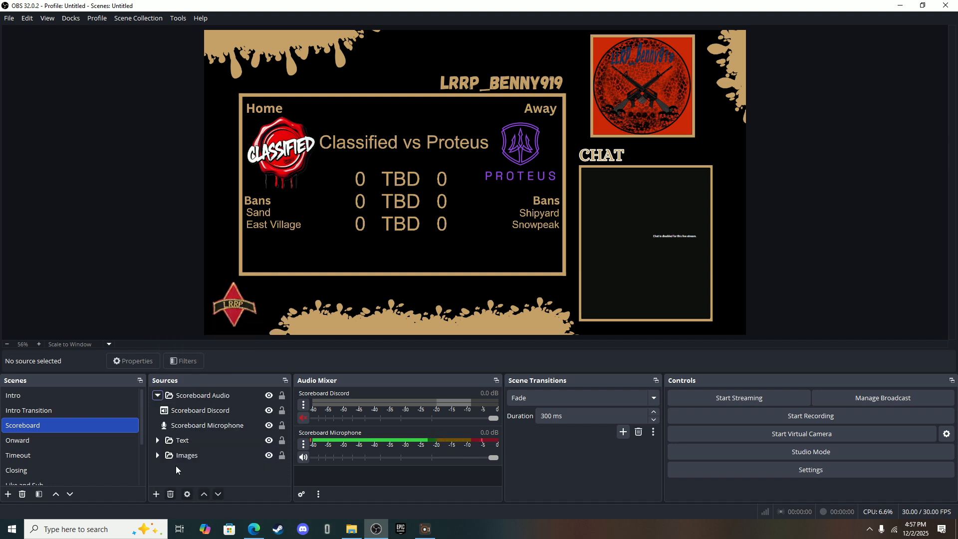
Review the device setting in the Scoreboard Microphone source's properties and accept it as is.
click(220, 426)
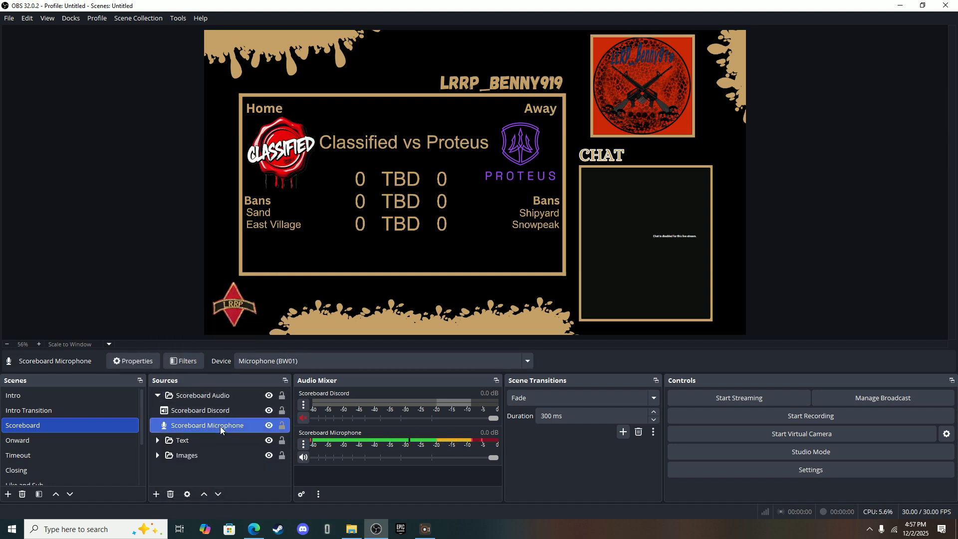
double_click(220, 426)
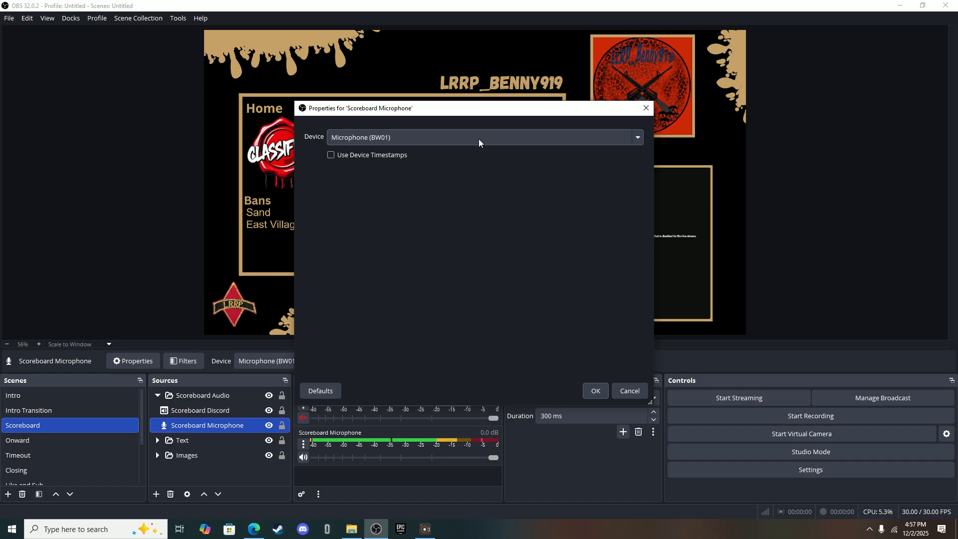
click(597, 390)
Inspect the window choices in the Scoreboard Discord source's properties, cancel, and collapse the Scoreboard Audio group.
double_click(210, 415)
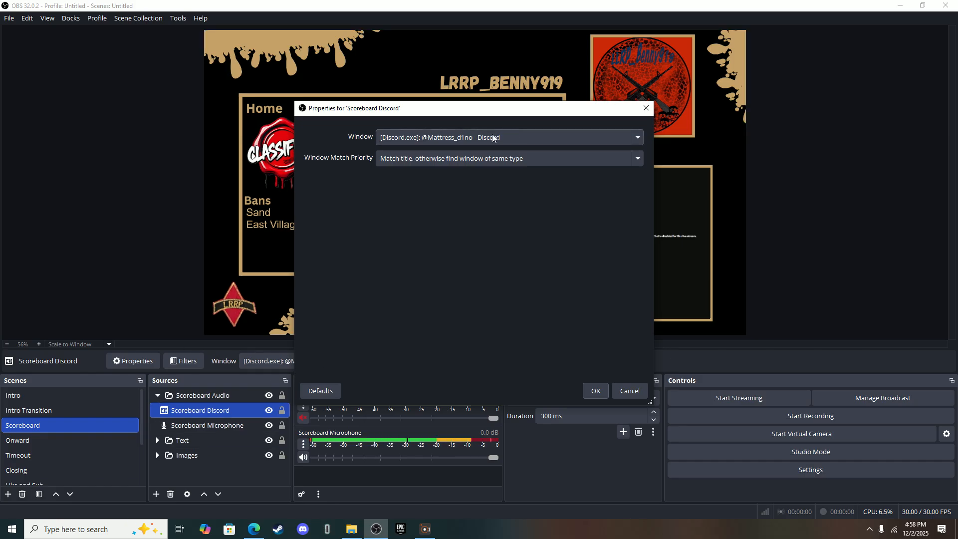
click(546, 134)
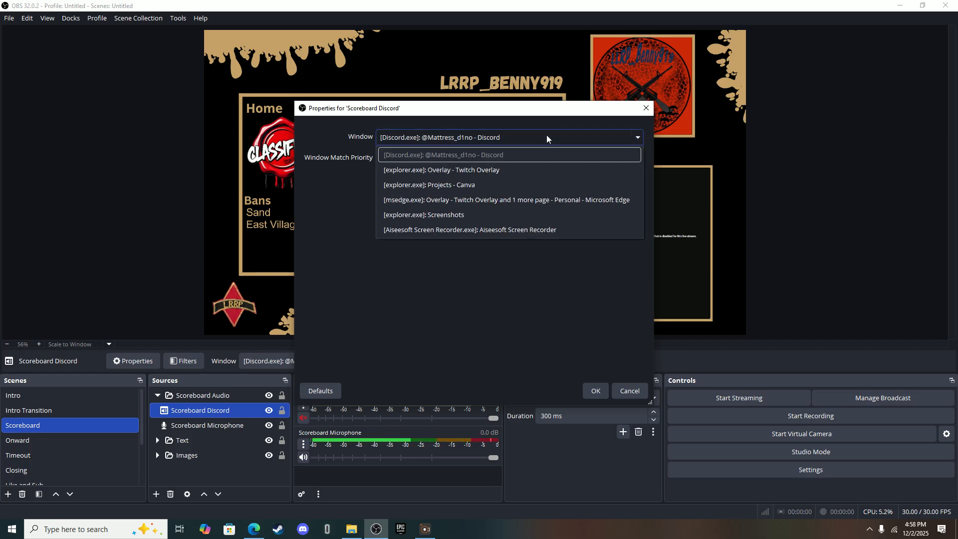
click(459, 292)
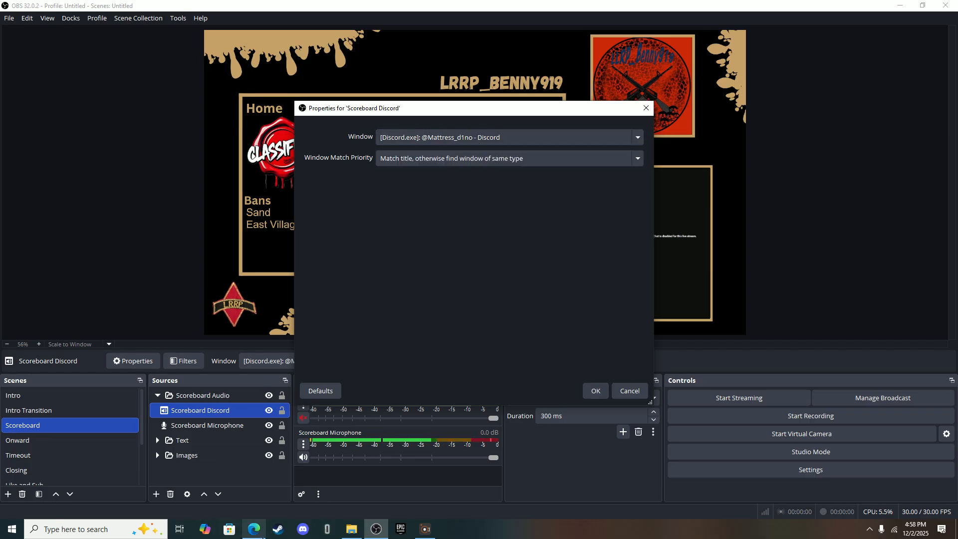
click(629, 390)
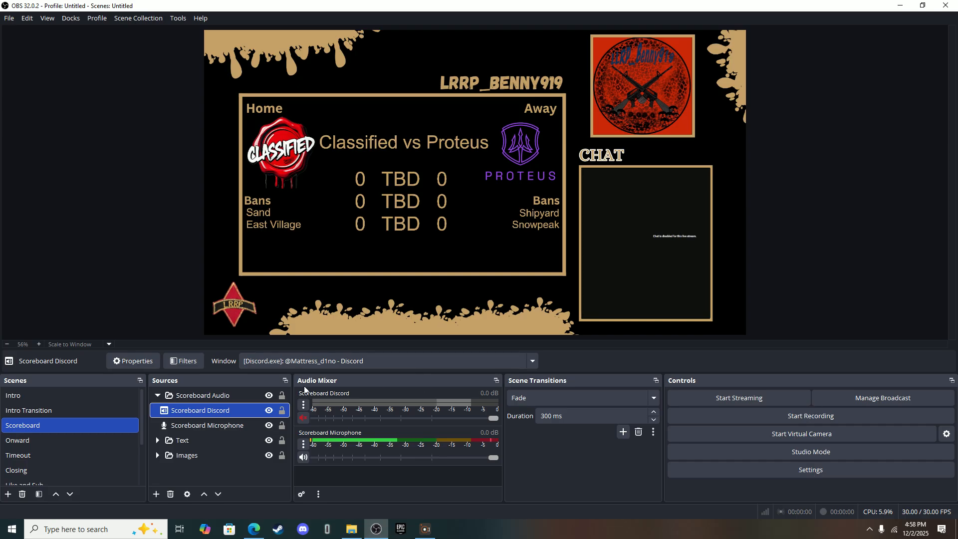
click(157, 395)
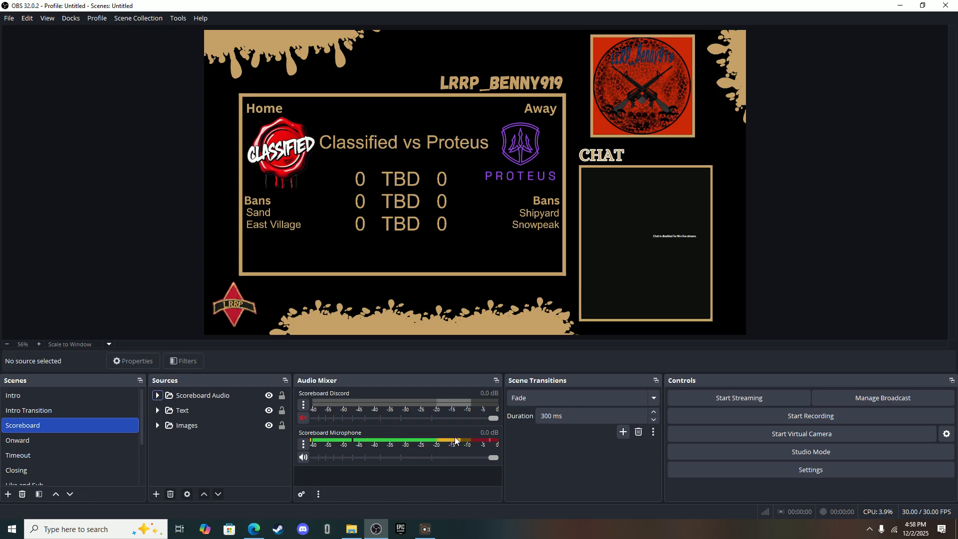
Expand the Images group and select the Home Team Logo and Away Team Logo sources in turn.
click(157, 427)
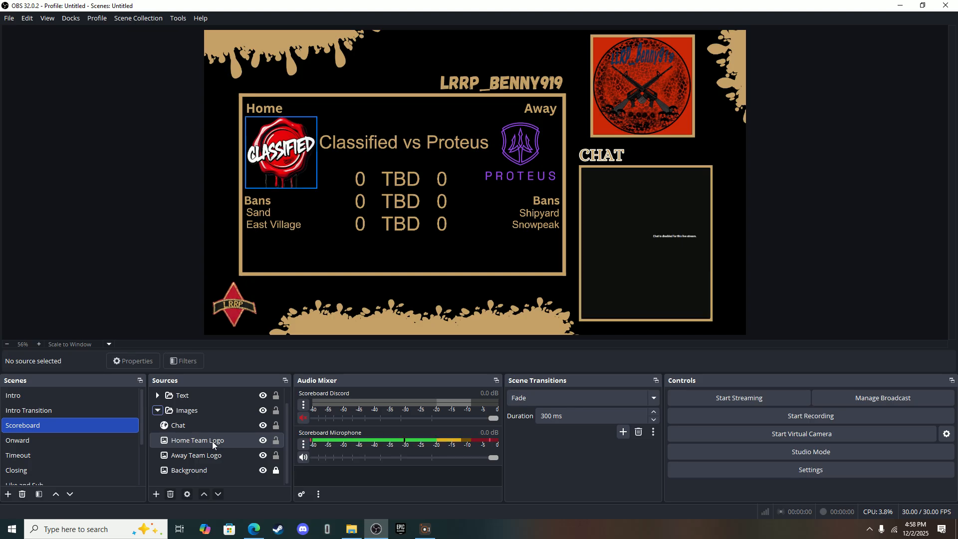
click(211, 441)
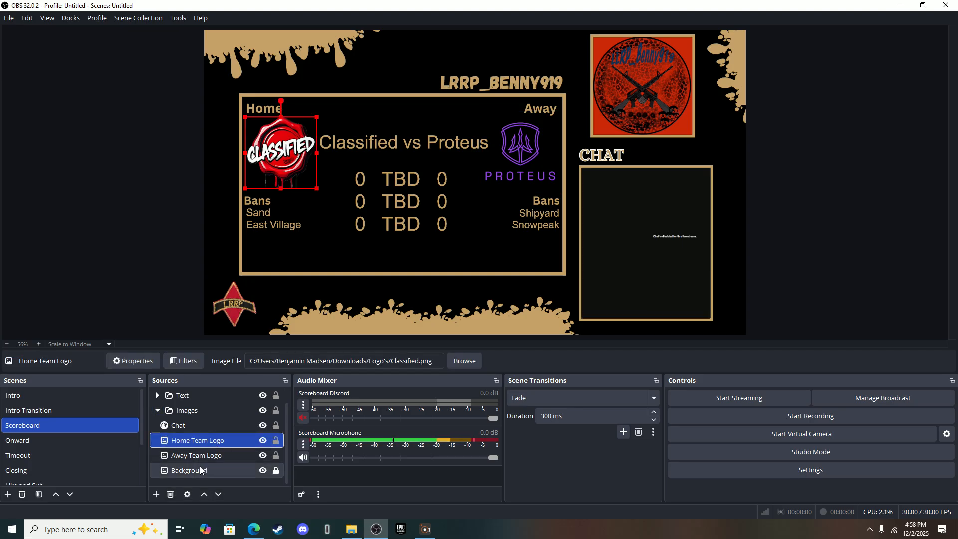
click(180, 460)
Review the image file used in the Background source's properties, close them, and deselect the source.
click(186, 472)
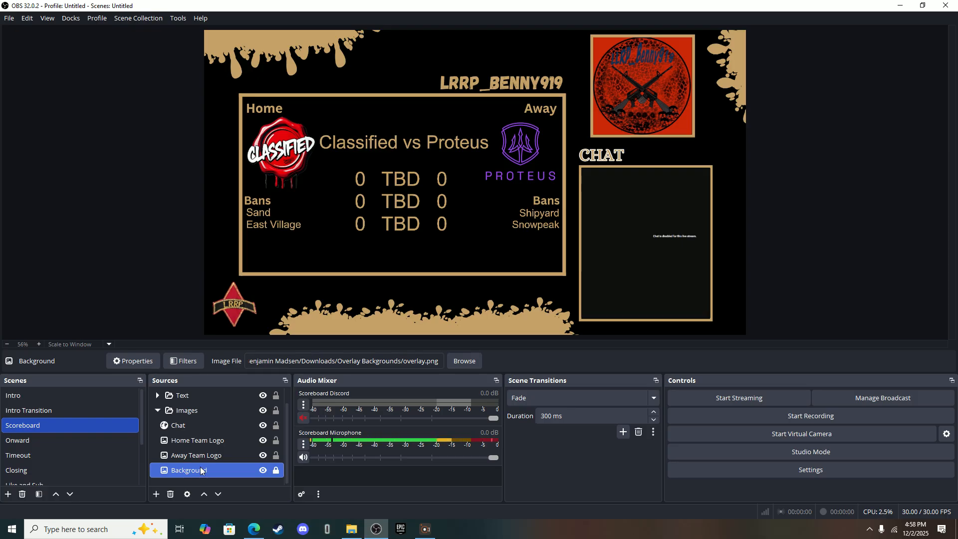
double_click(201, 471)
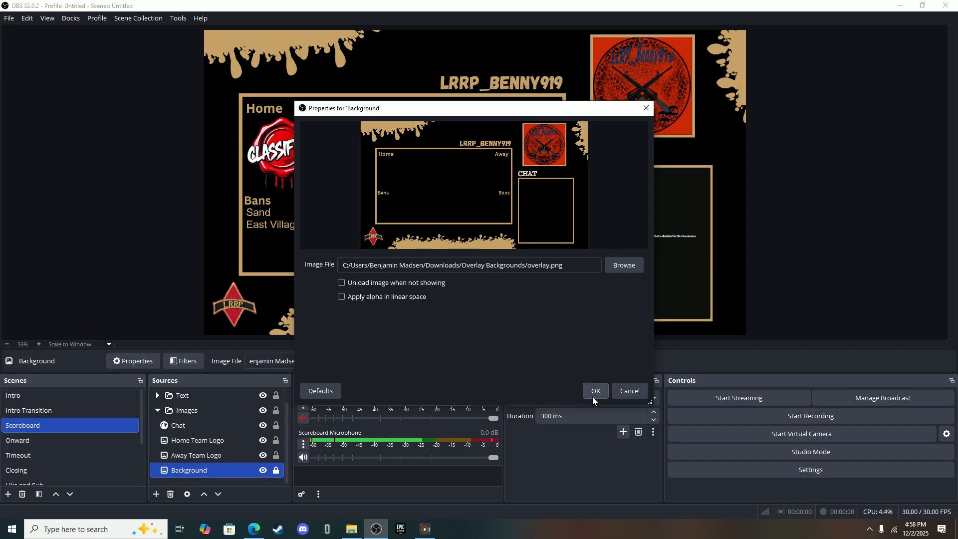
click(614, 393)
click(99, 259)
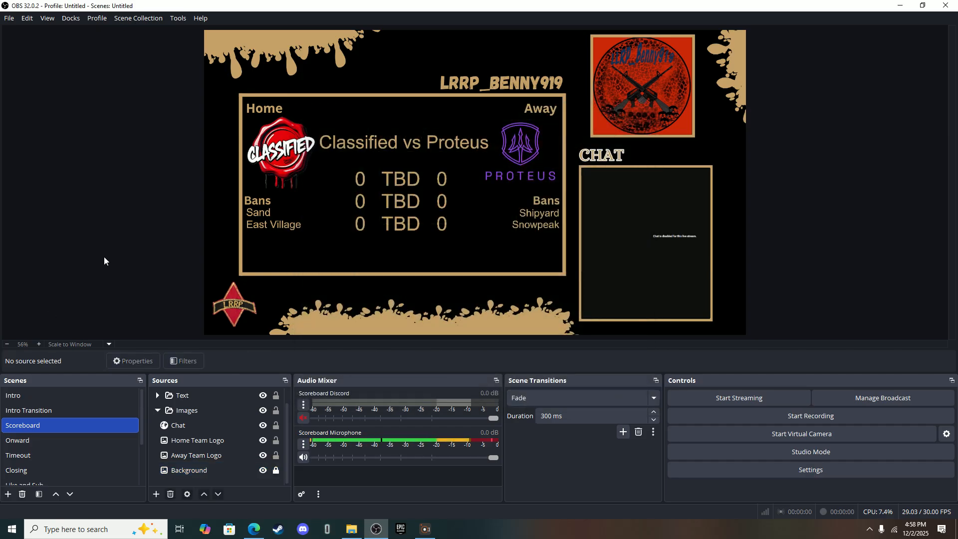
Look through the source types available to add, dismiss the list, and select the Chat source in the Images group.
scroll(190, 464, up, 1)
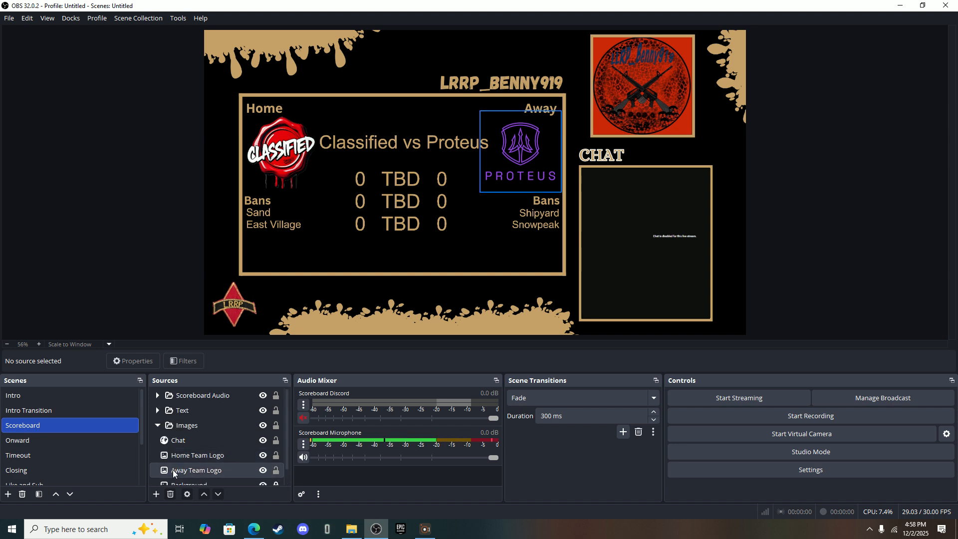
click(156, 495)
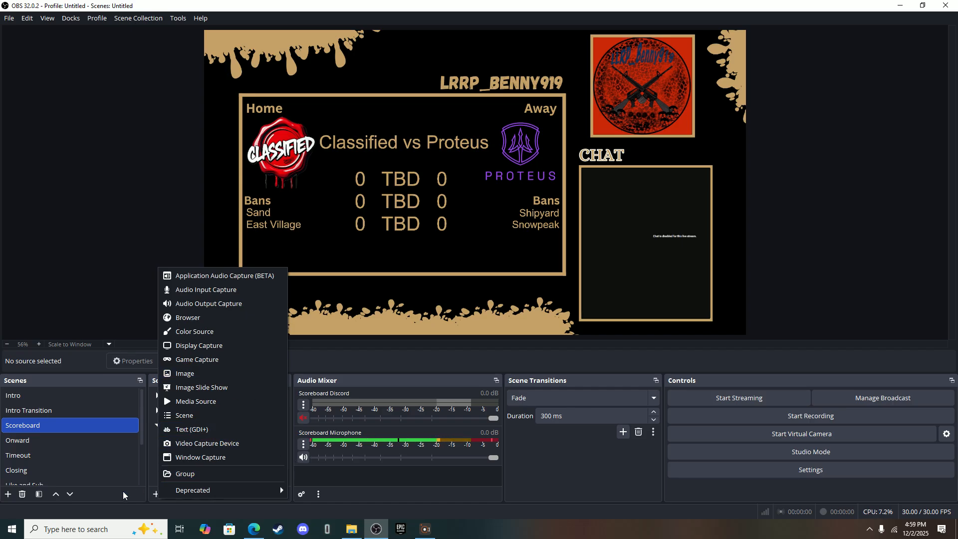
click(152, 474)
click(153, 474)
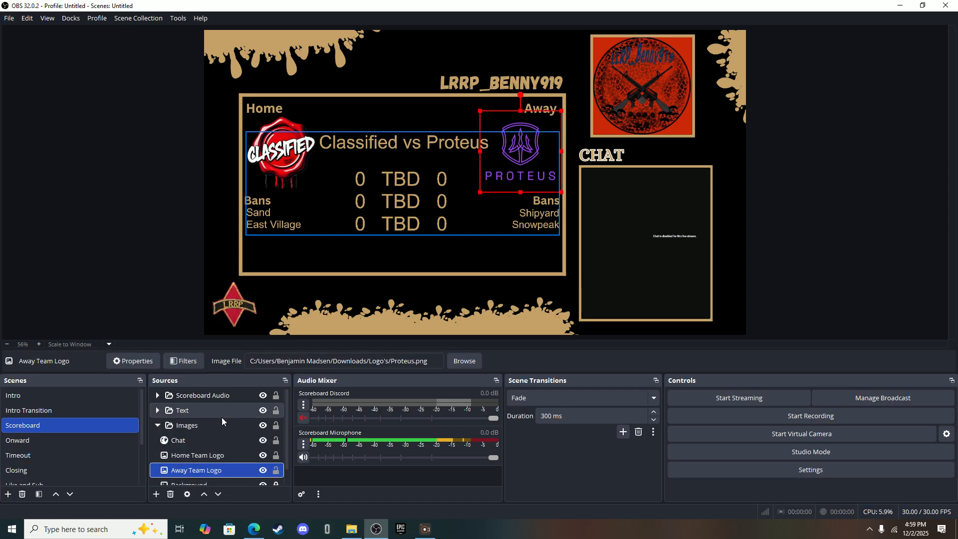
click(210, 444)
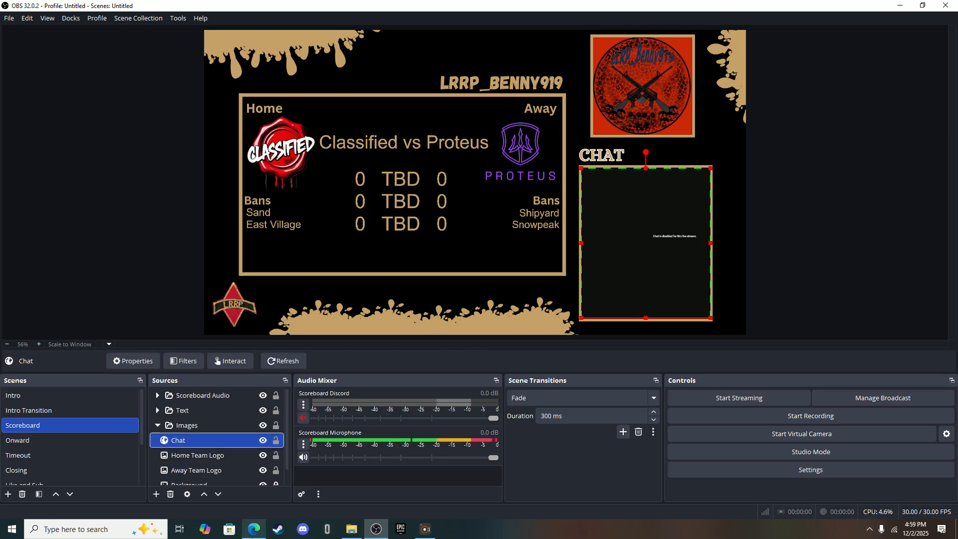
Open the YouTube broadcast setup and review the new broadcast's details, including the available privacy options.
click(887, 397)
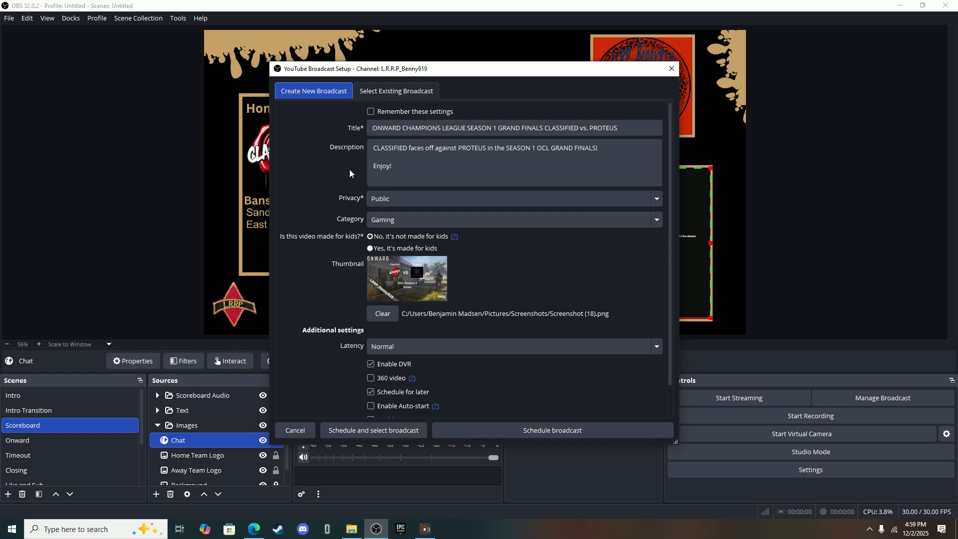
scroll(470, 182, down, 1)
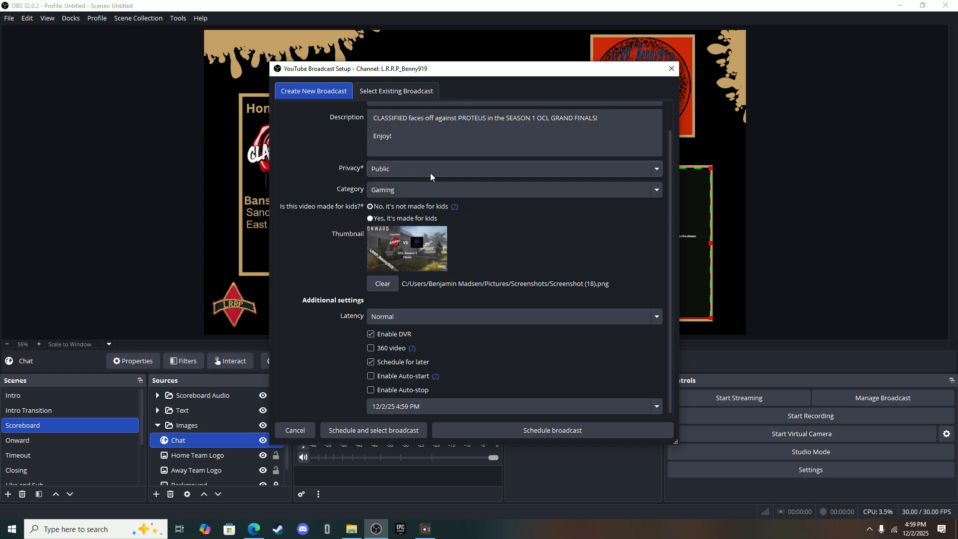
click(416, 170)
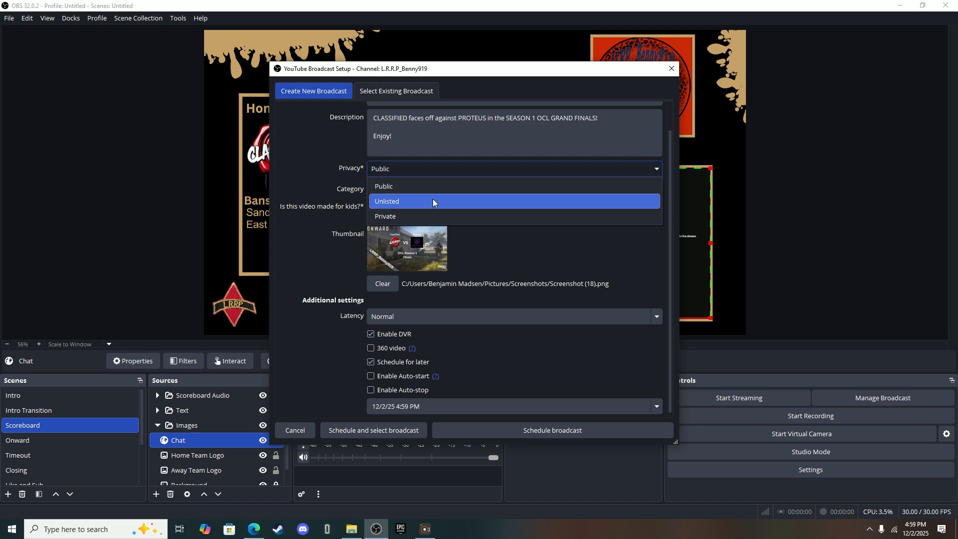
click(397, 170)
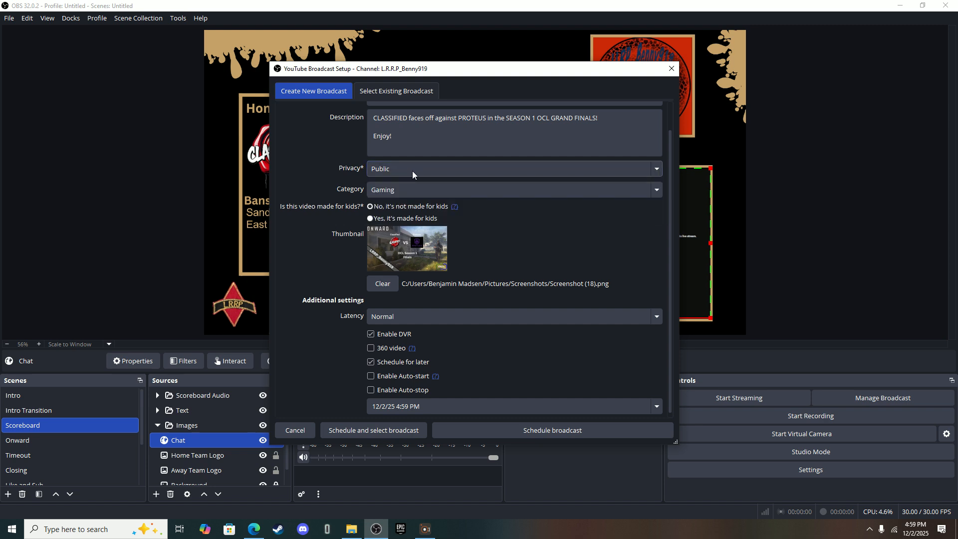
scroll(497, 221, down, 1)
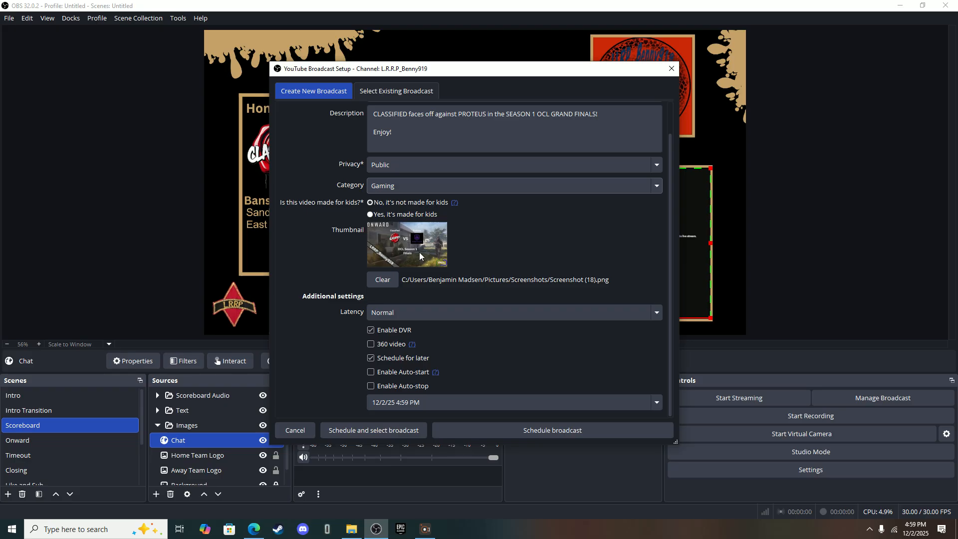
Clear the broadcast's thumbnail and load Screenshot (18) from the Screenshots folder as the thumbnail.
click(384, 279)
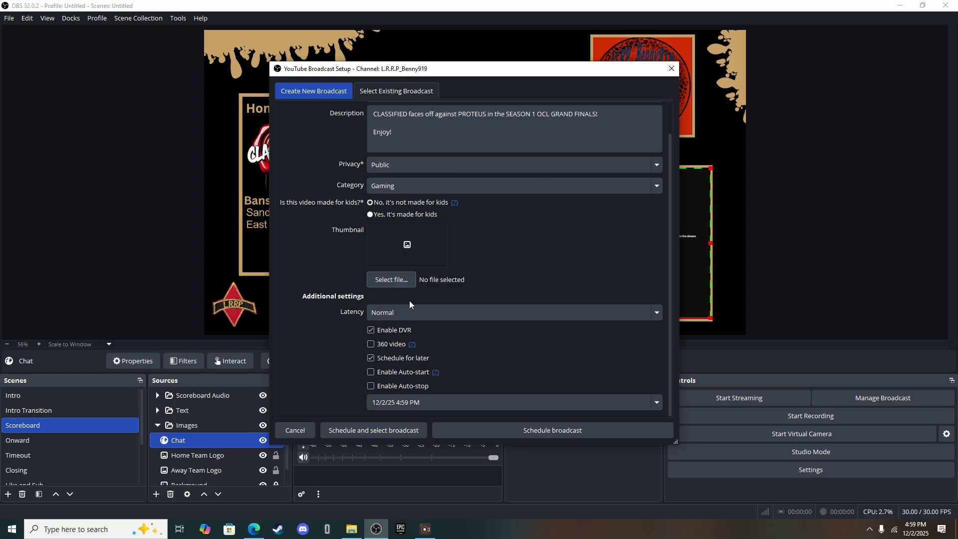
click(391, 280)
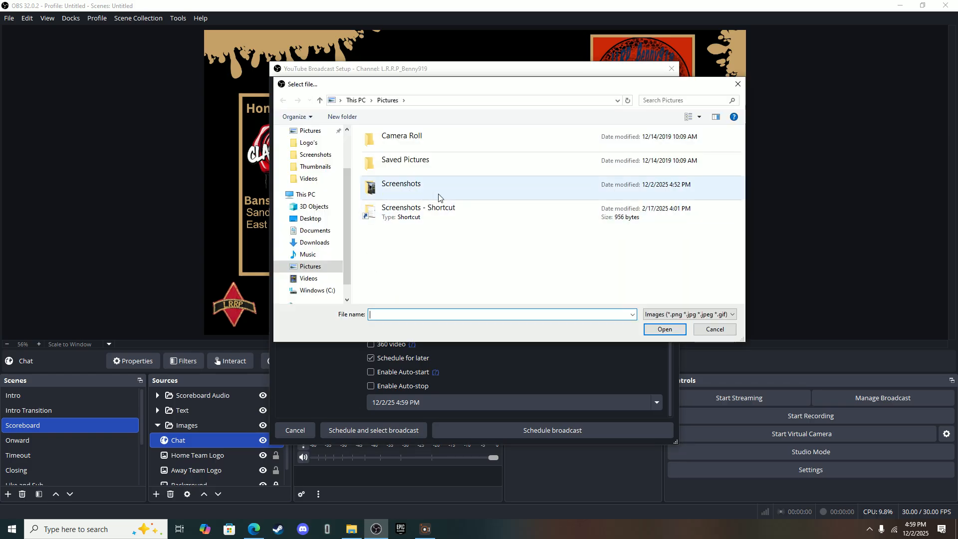
click(462, 208)
click(462, 208)
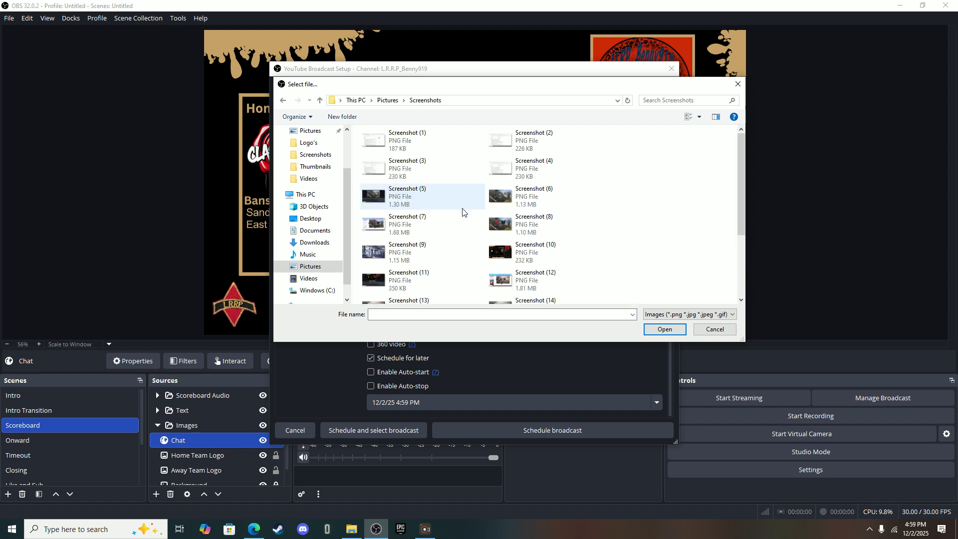
scroll(462, 208, down, 5)
click(541, 258)
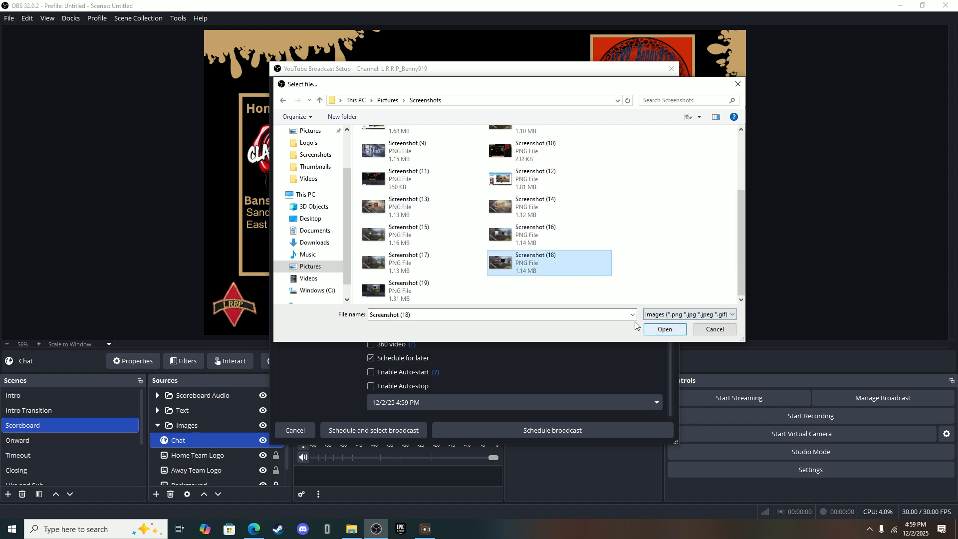
click(664, 329)
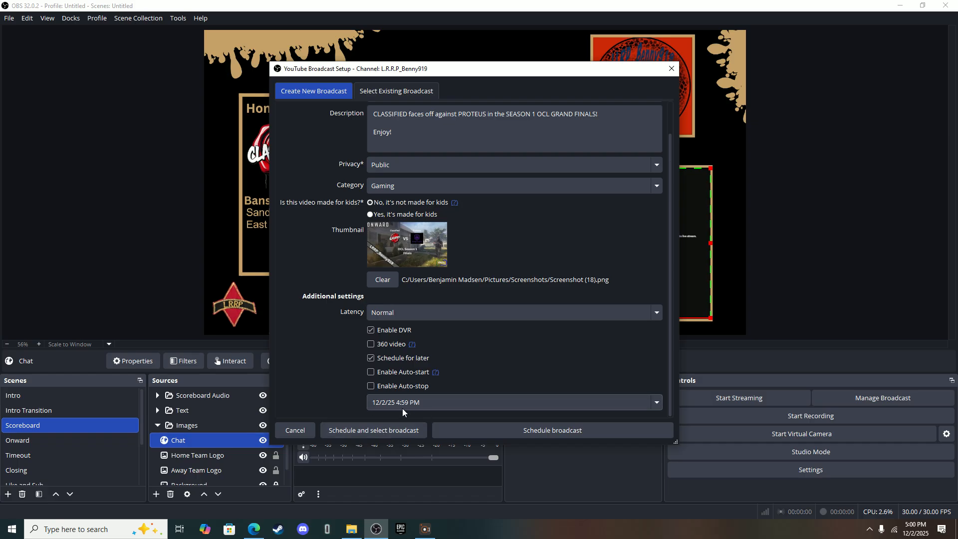
Review the new broadcast settings and the list of existing broadcasts, and close the broadcast setup without scheduling.
scroll(499, 309, up, 1)
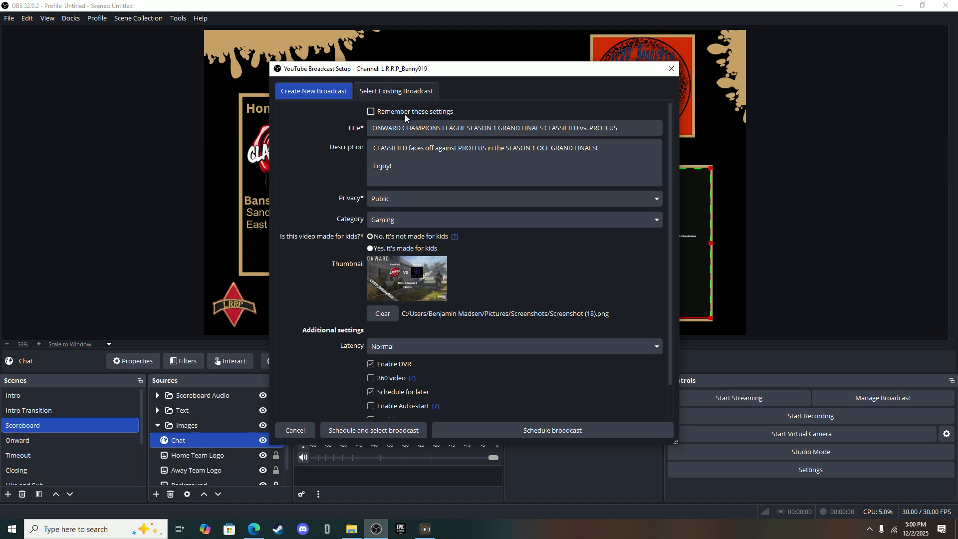
scroll(522, 372, down, 1)
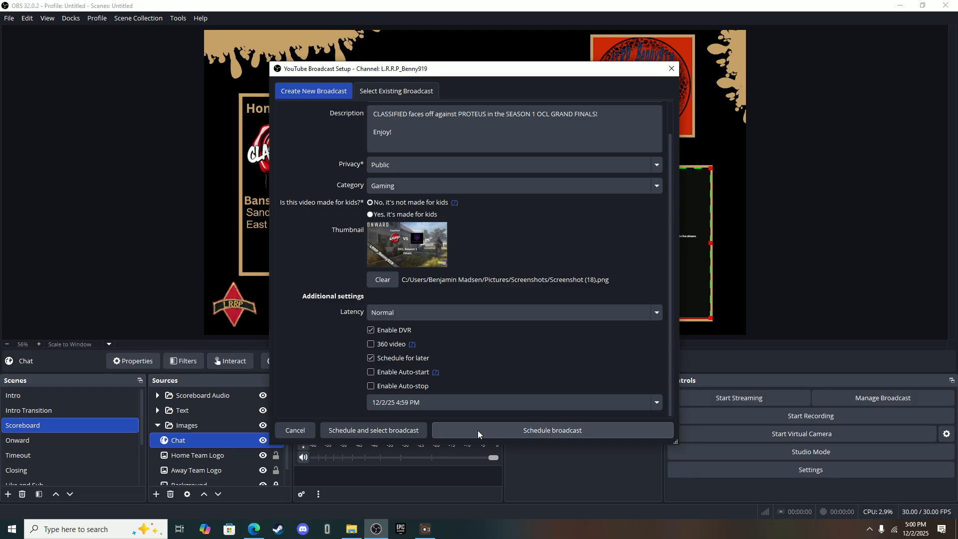
click(385, 91)
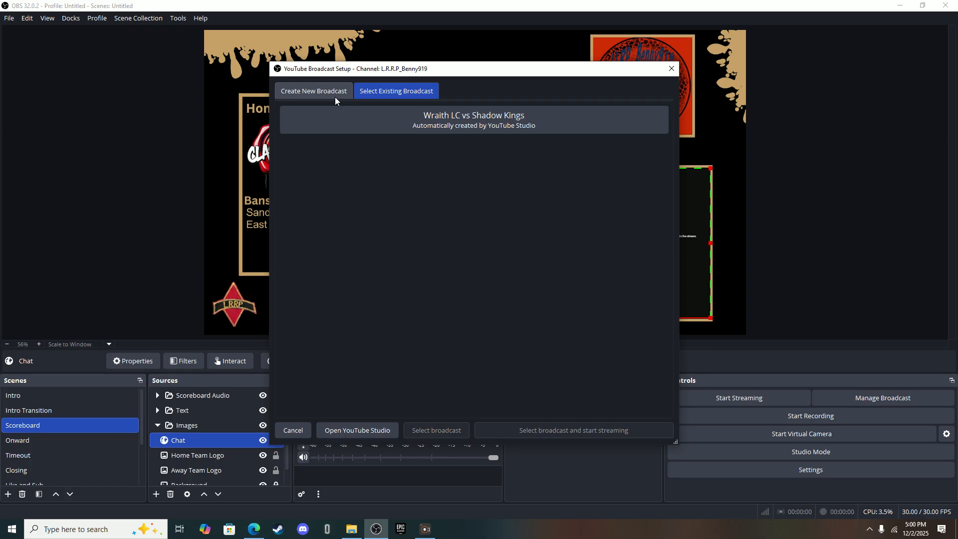
click(335, 96)
click(404, 92)
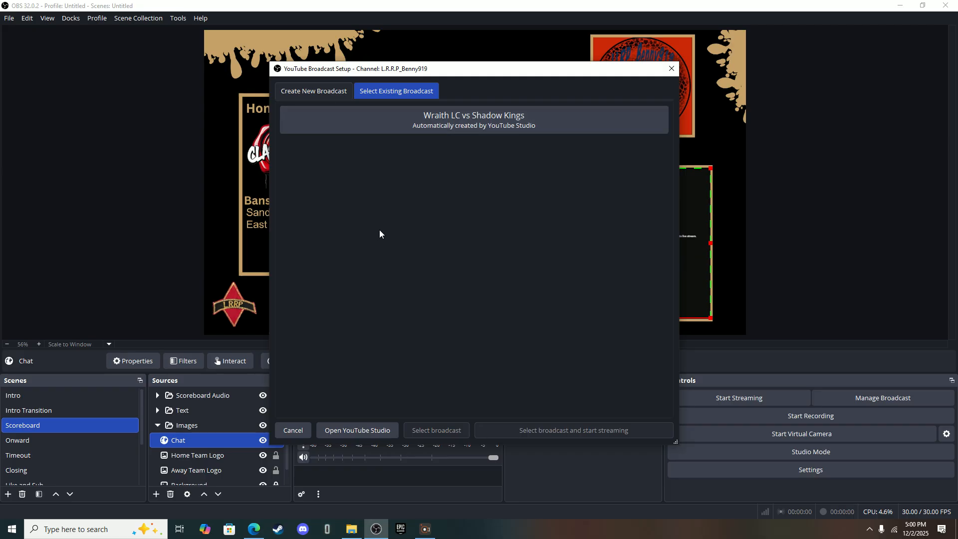
click(670, 69)
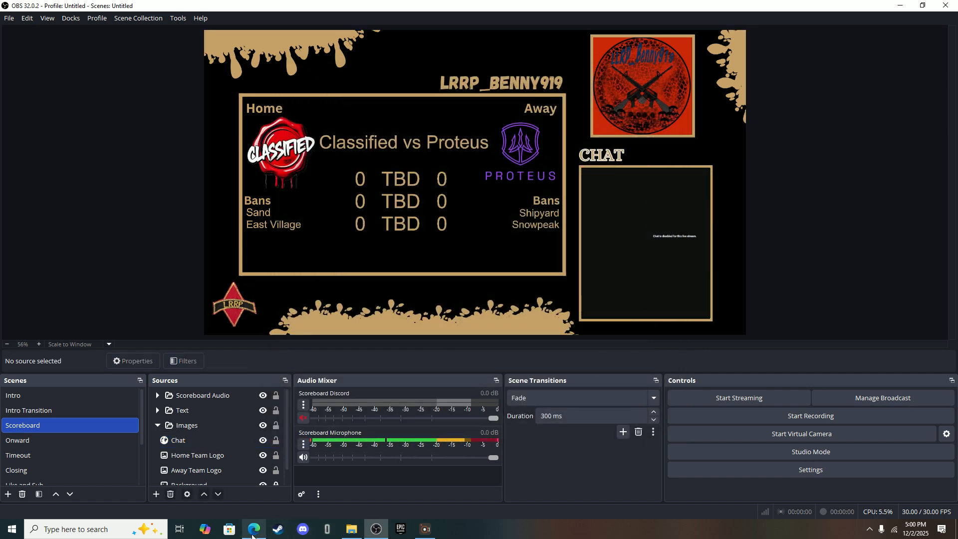
Switch to Microsoft Edge, load youtube.com in a new tab, and open YouTube Studio for the signed-in channel.
click(253, 530)
click(276, 9)
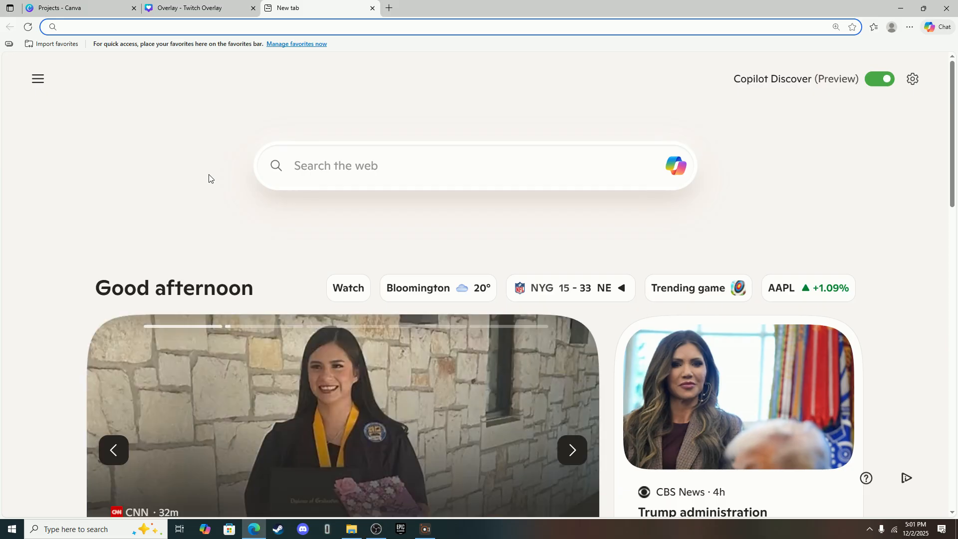
text(youtube)
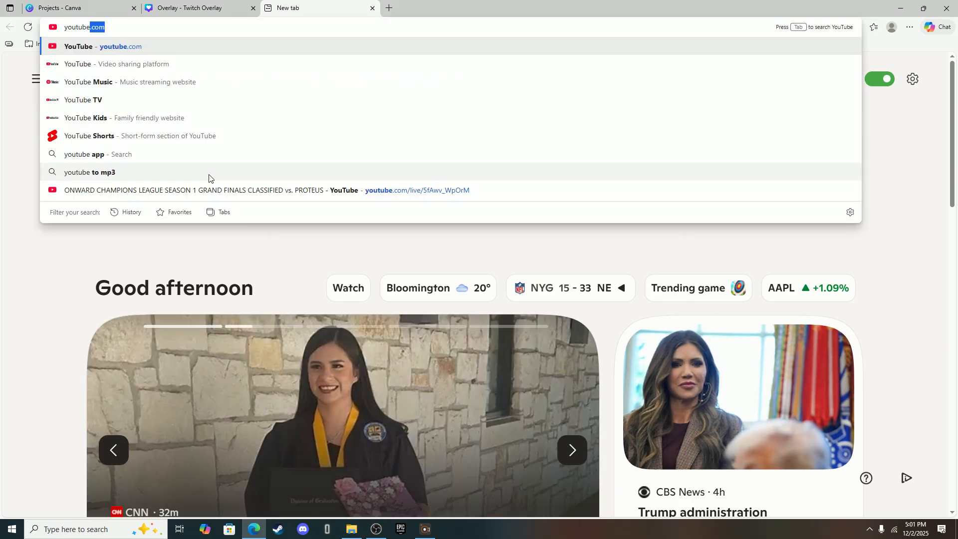
key(Return)
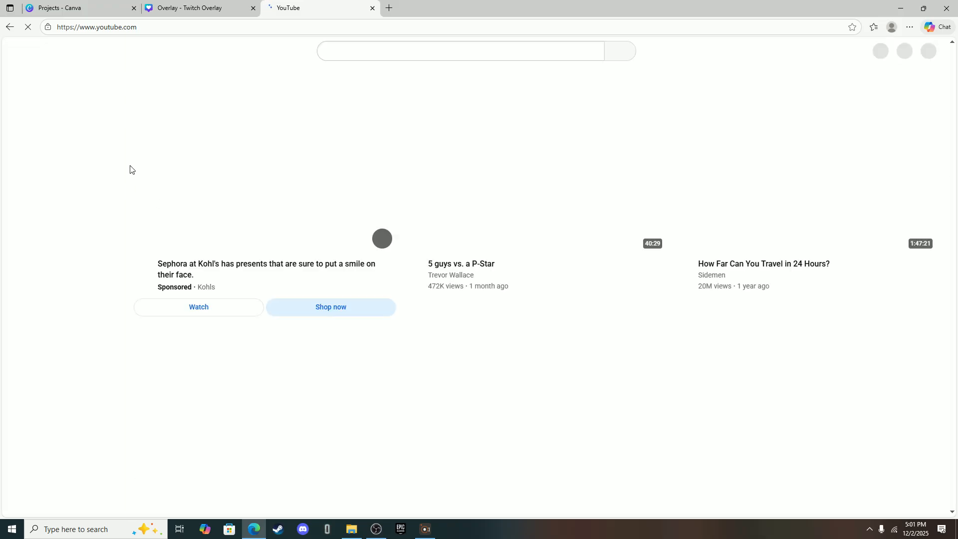
scroll(99, 181, down, 10)
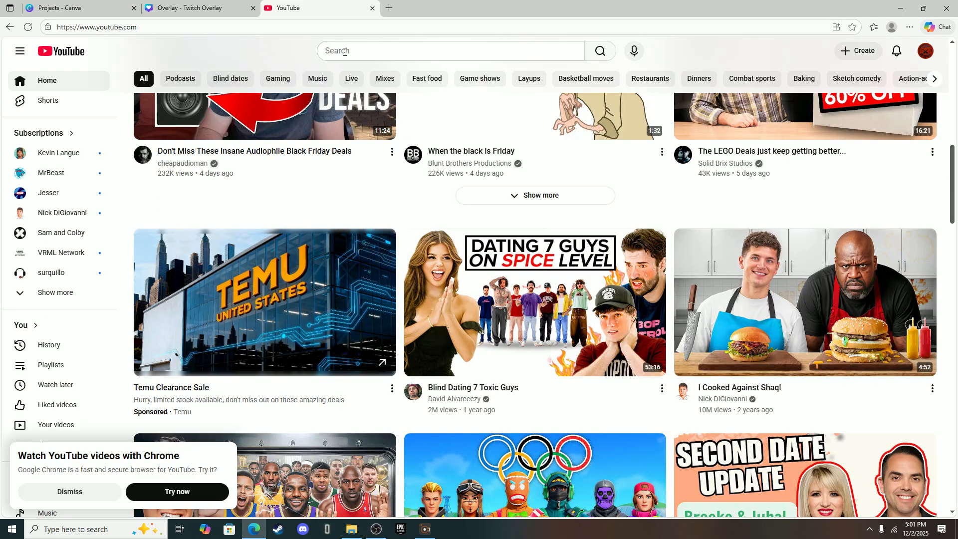
click(925, 50)
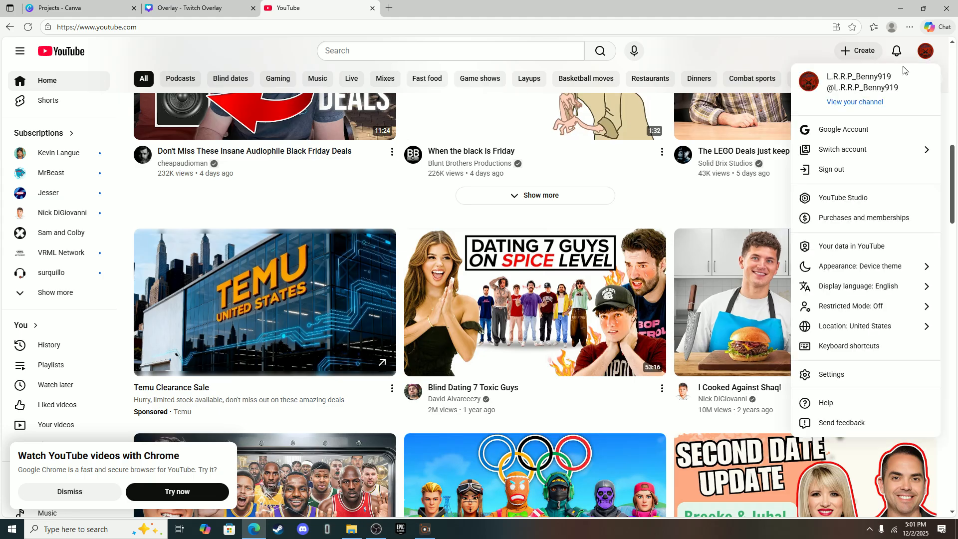
click(838, 198)
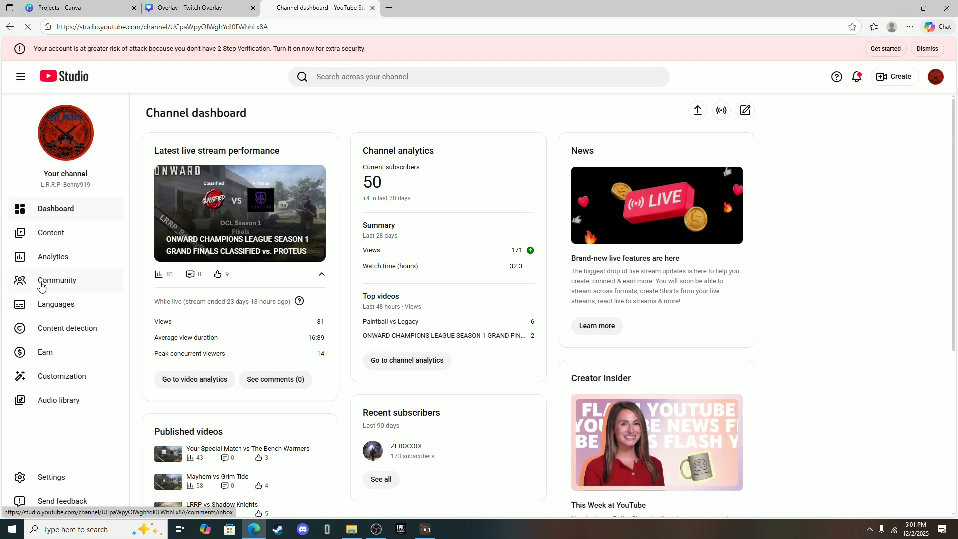
Open the video details of the ONWARD CHAMPIONS LEAGUE SEASON 1 GRAND FINALS stream from the channel's live content.
click(63, 246)
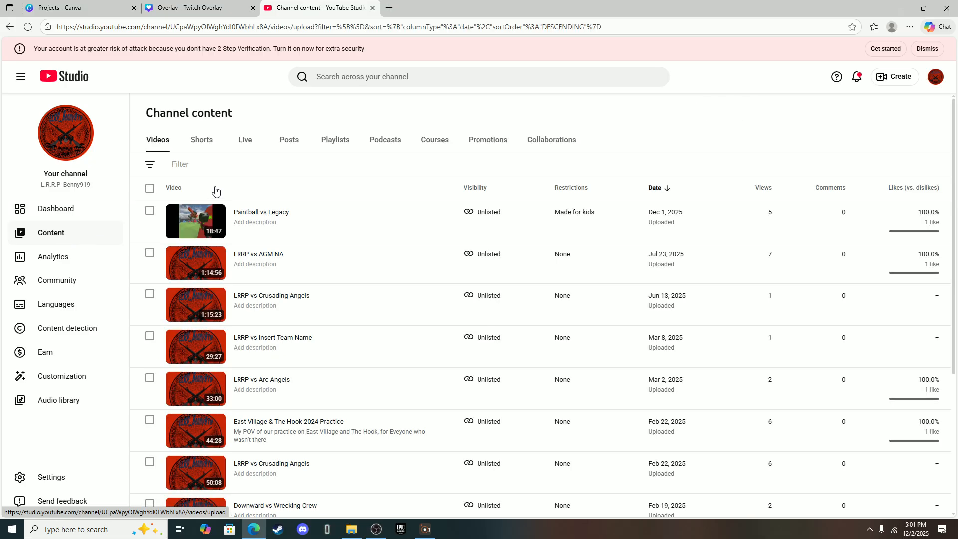
click(250, 147)
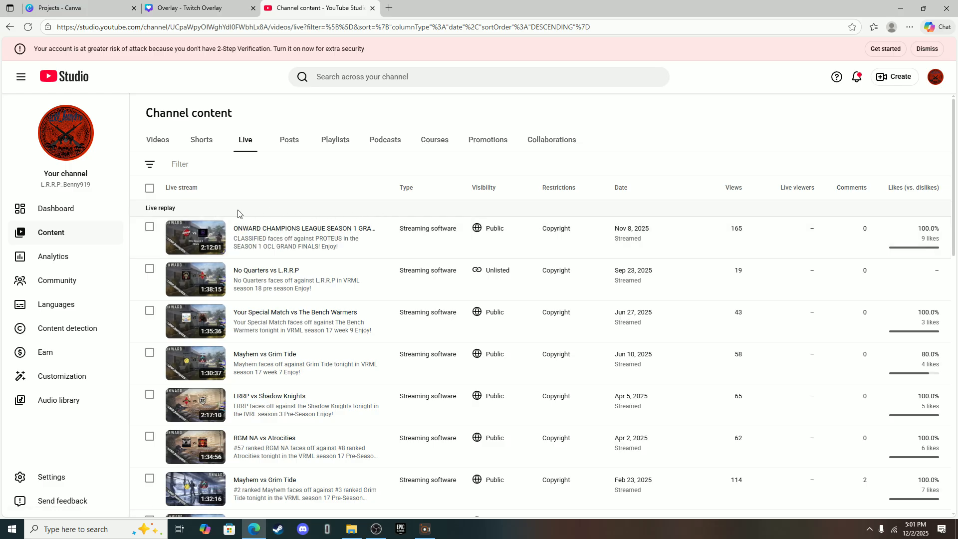
click(321, 229)
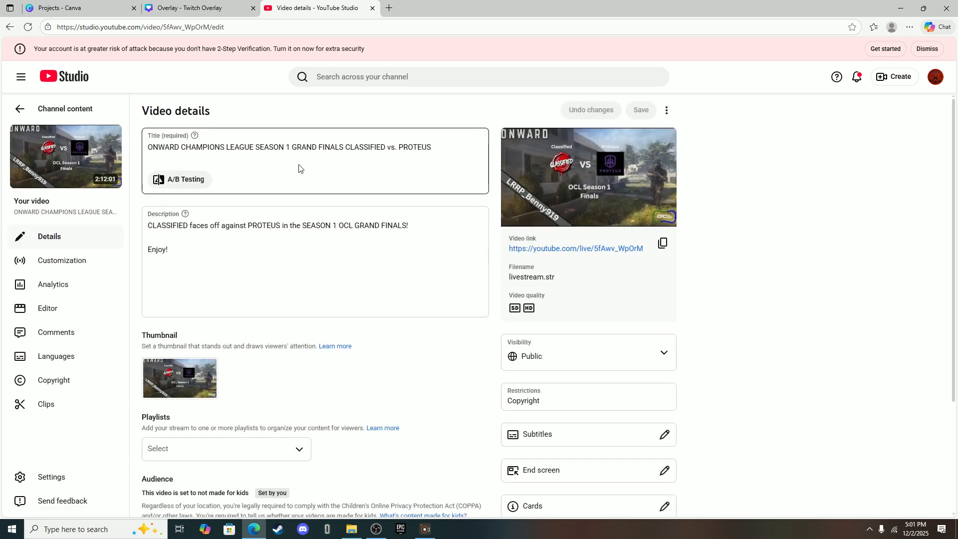
Review the stream's title, description, thumbnail and audience settings, and open its video link and pause playback.
scroll(285, 271, down, 3)
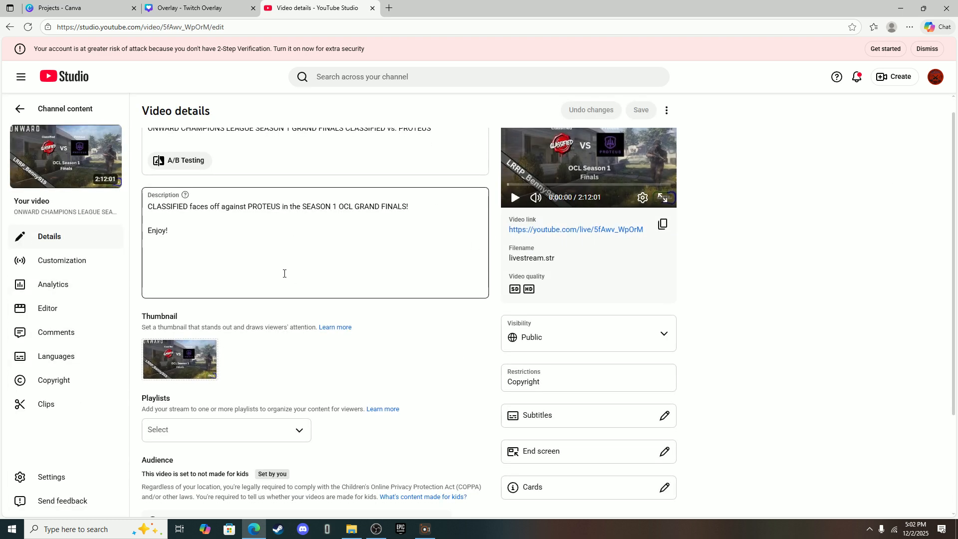
scroll(273, 467, up, 3)
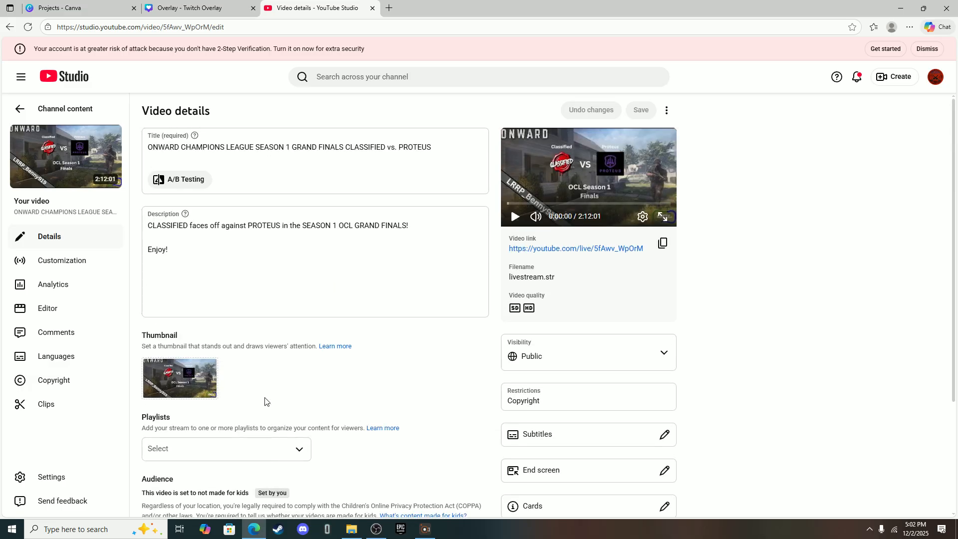
scroll(221, 267, down, 3)
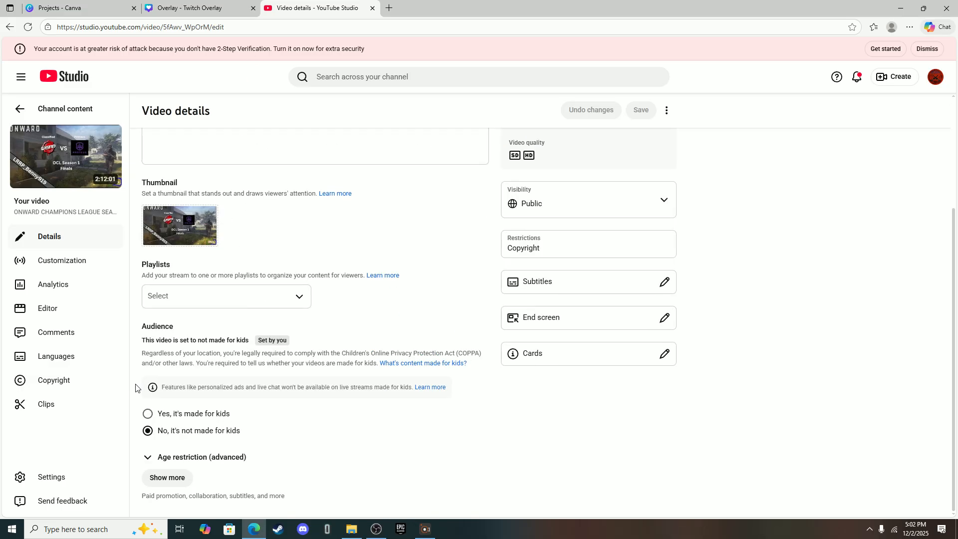
scroll(331, 256, up, 3)
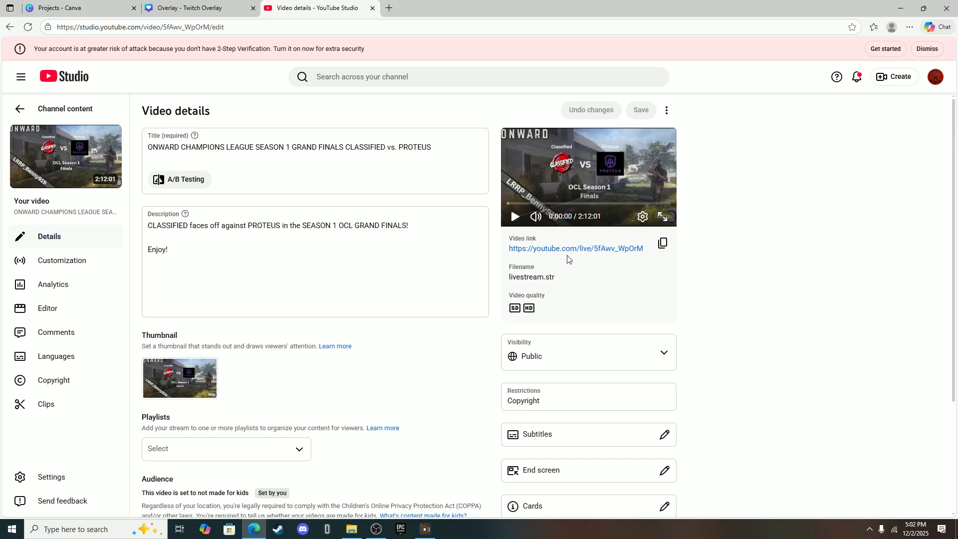
click(551, 249)
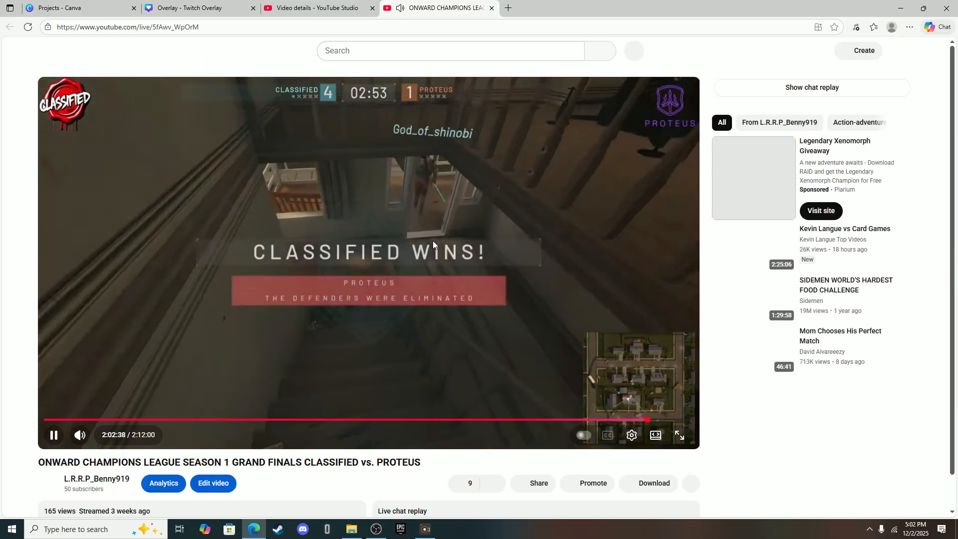
click(433, 240)
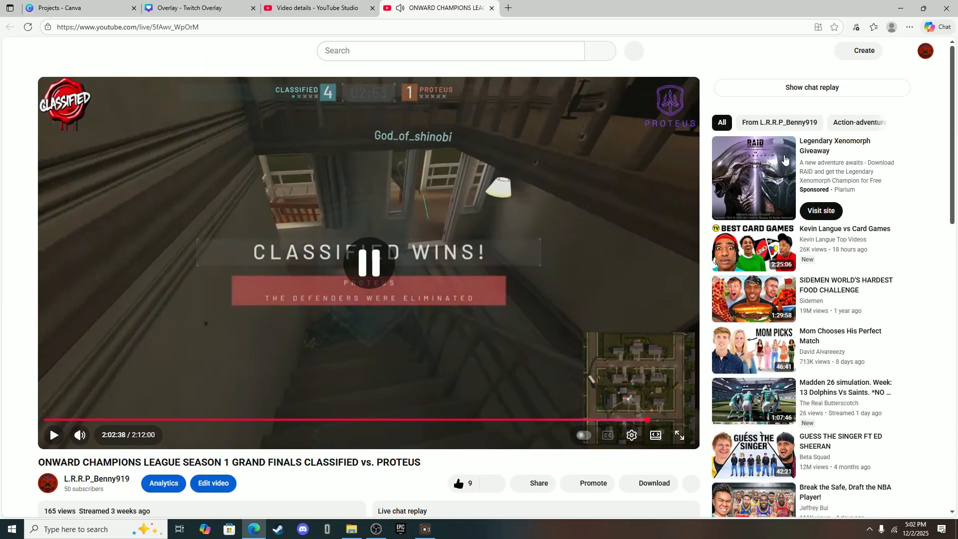
Check the upcoming streams on the Manage page of YouTube's live streaming dashboard, and switch back to OBS.
click(854, 57)
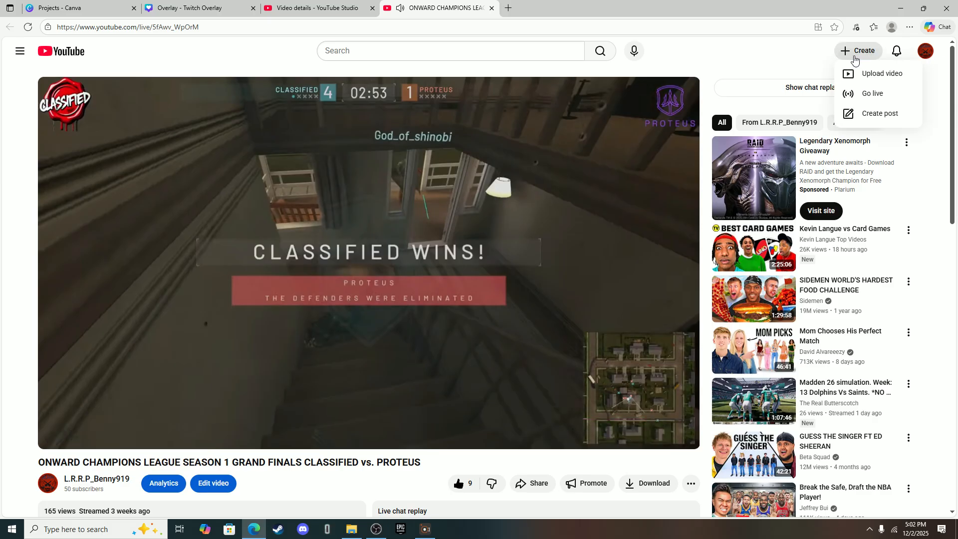
click(852, 96)
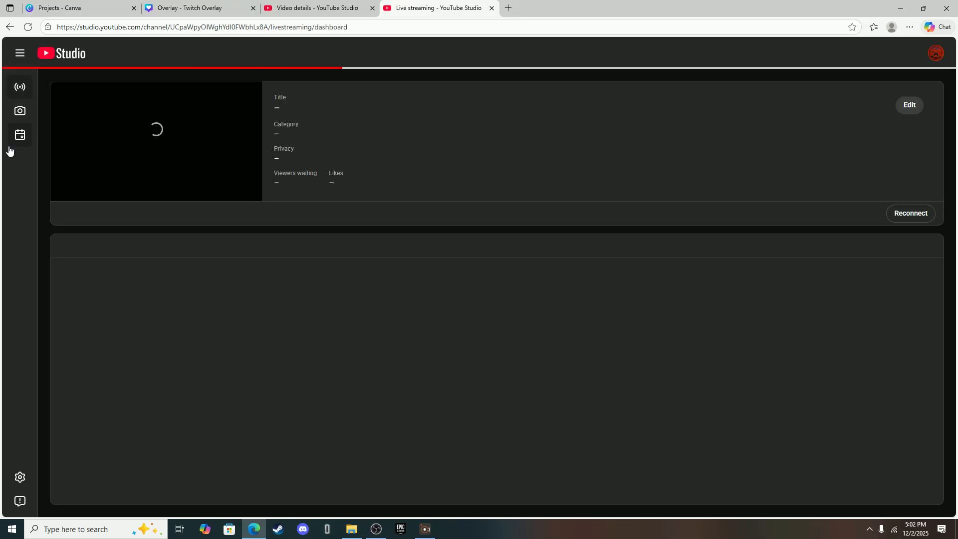
click(20, 53)
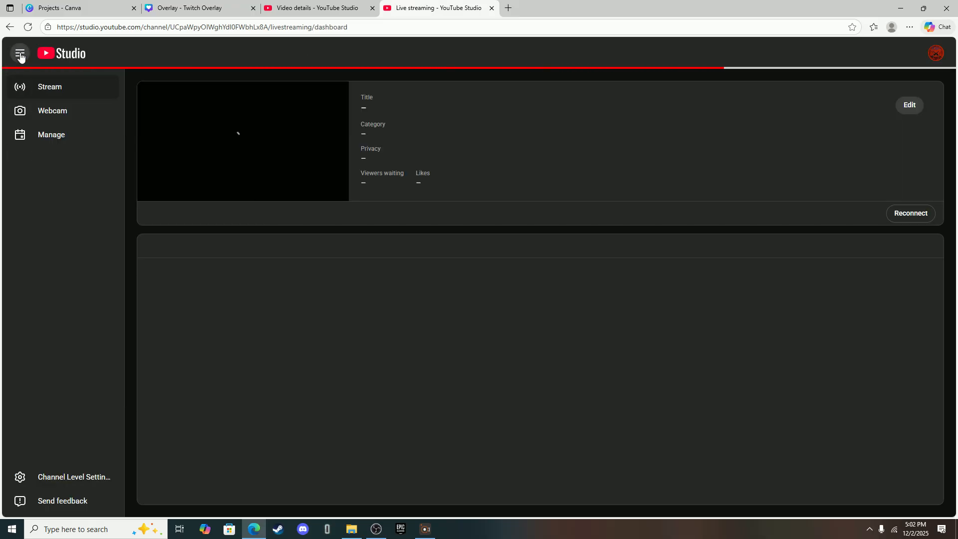
click(49, 131)
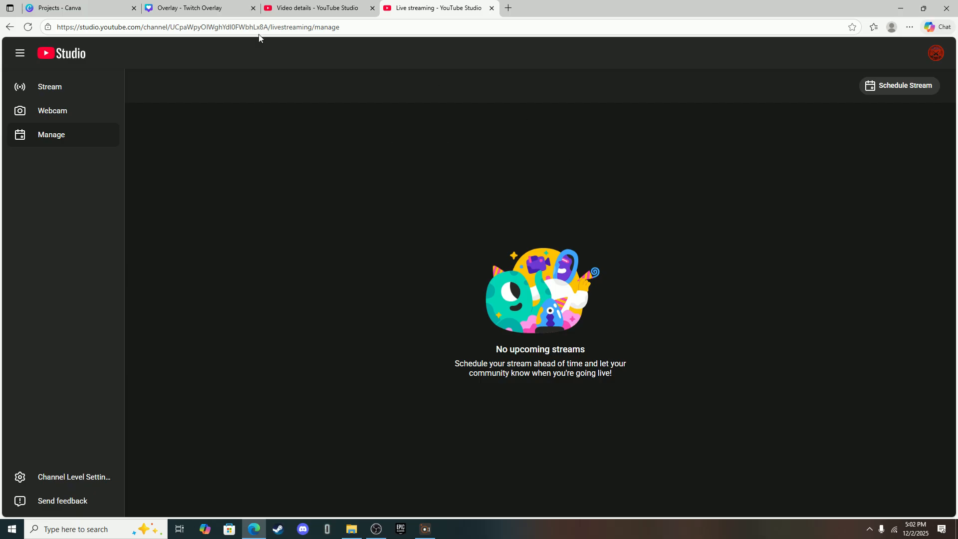
click(375, 529)
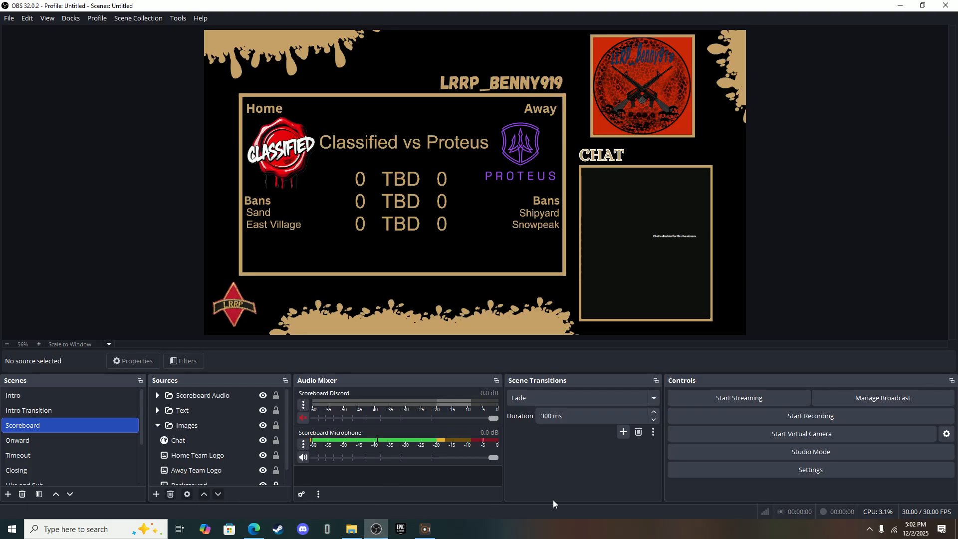
Schedule the ONWARD CHAMPIONS LEAGUE SEASON 1 GRAND FINALS broadcast as a new YouTube broadcast for 12/2/25 7:02 PM.
click(839, 400)
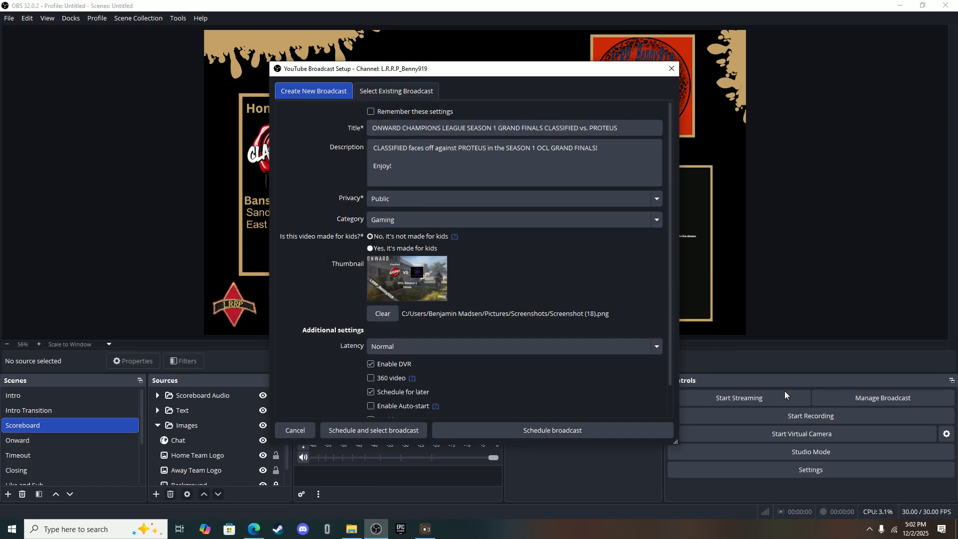
scroll(431, 198, down, 1)
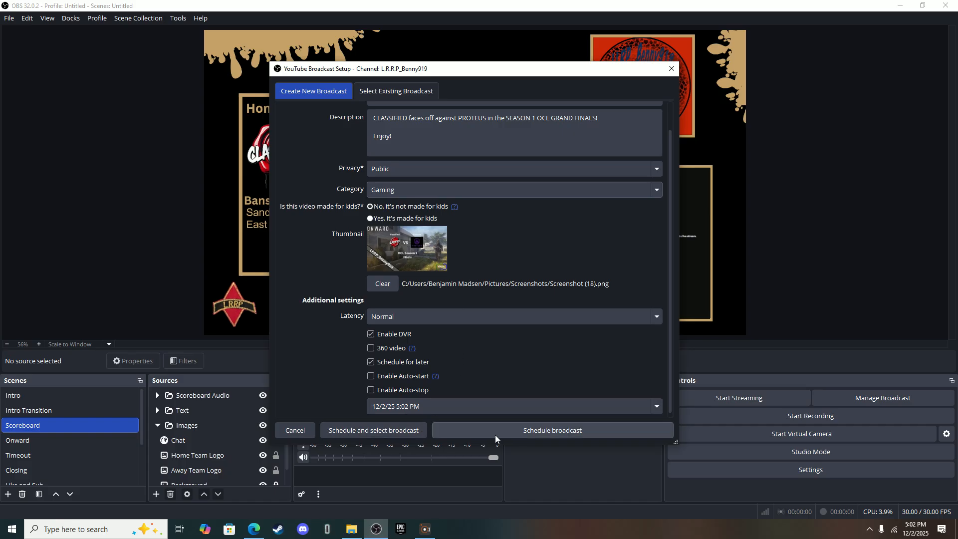
click(399, 408)
text(7)
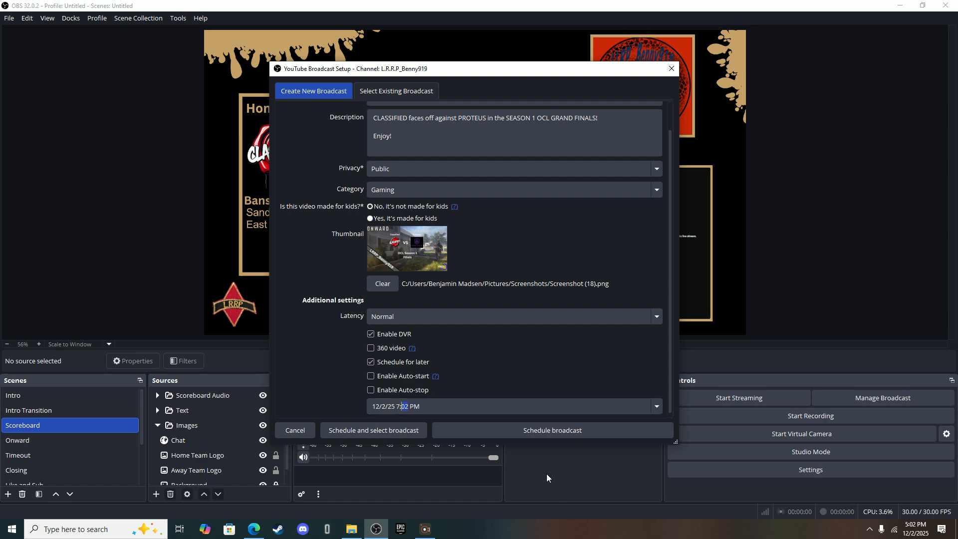
click(523, 430)
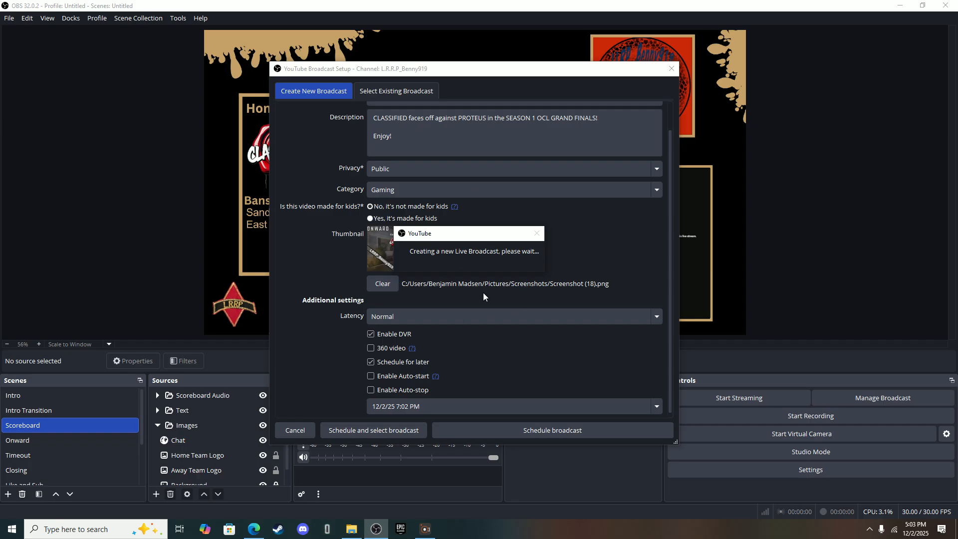
click(498, 273)
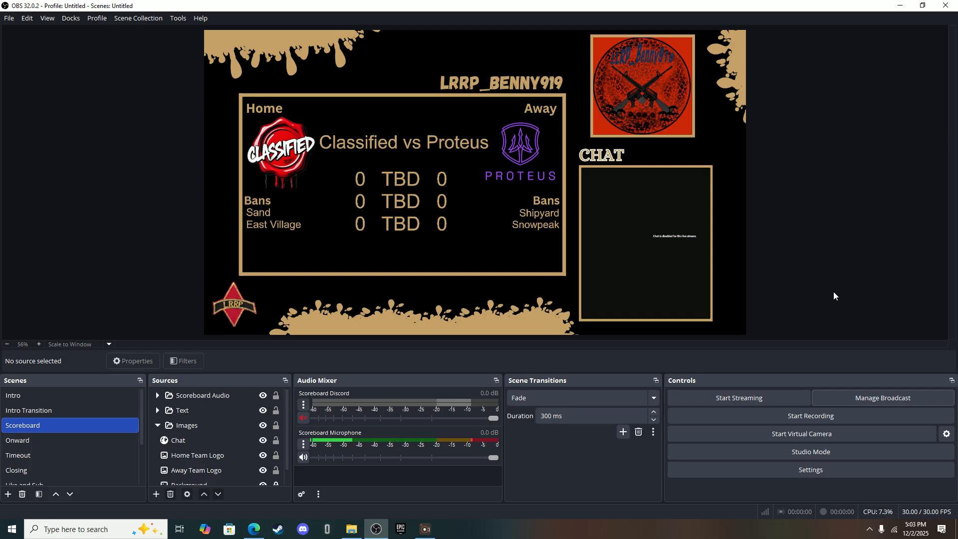
Switch to Microsoft Edge and open the upcoming ONWARD CHAMPIONS LEAGUE stream from the Manage page of YouTube's live streaming dashboard.
click(253, 530)
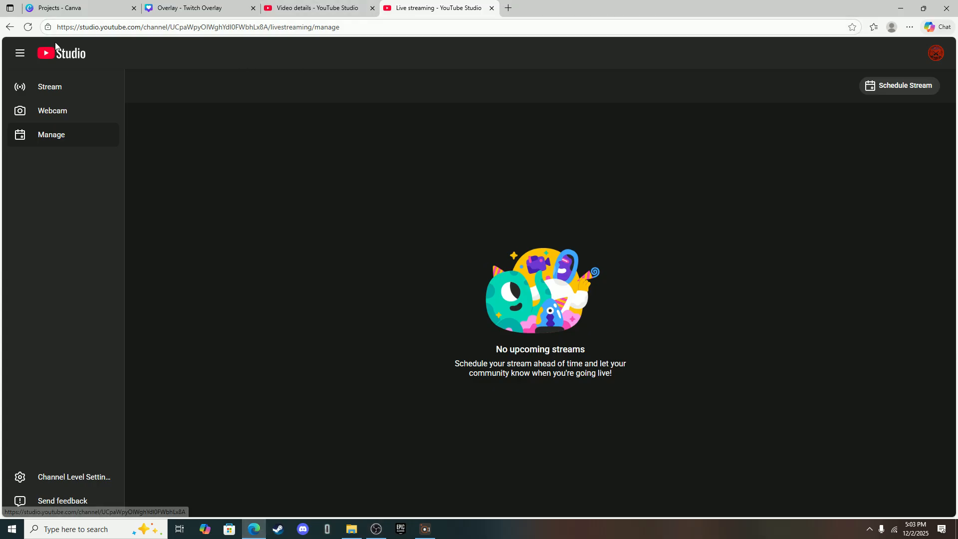
click(29, 28)
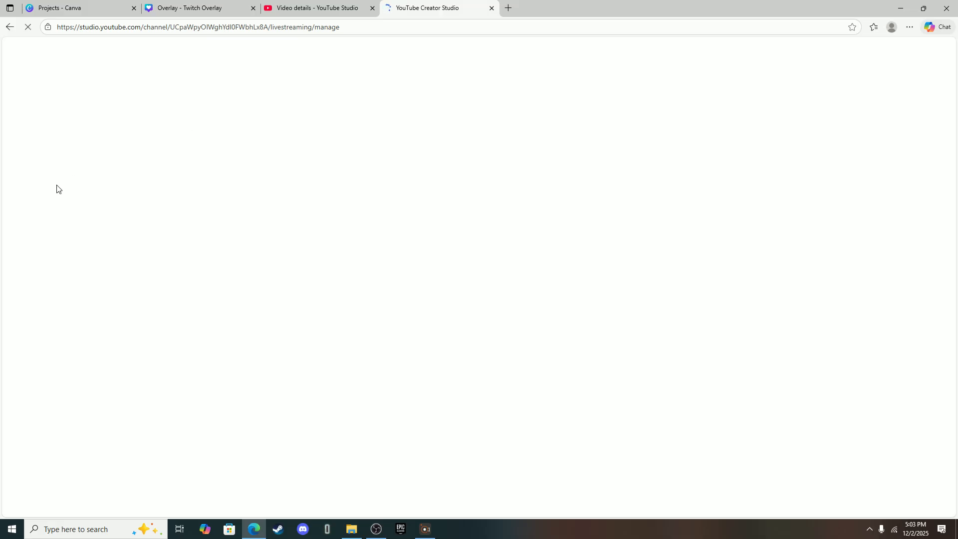
click(324, 8)
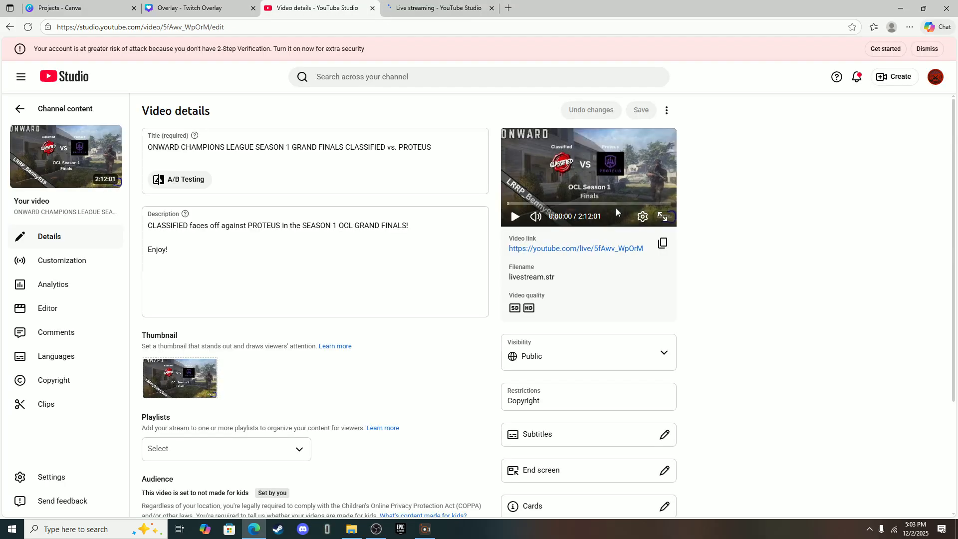
click(898, 77)
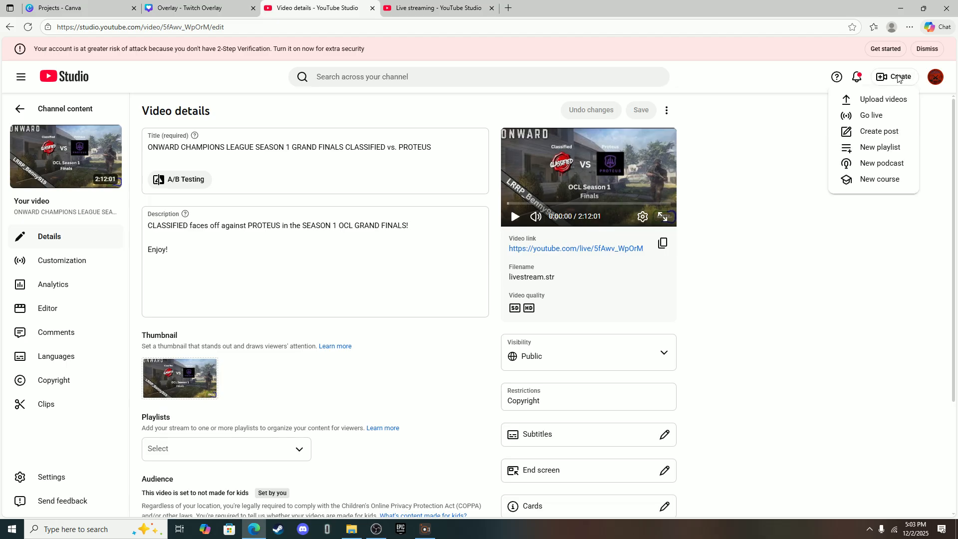
click(860, 118)
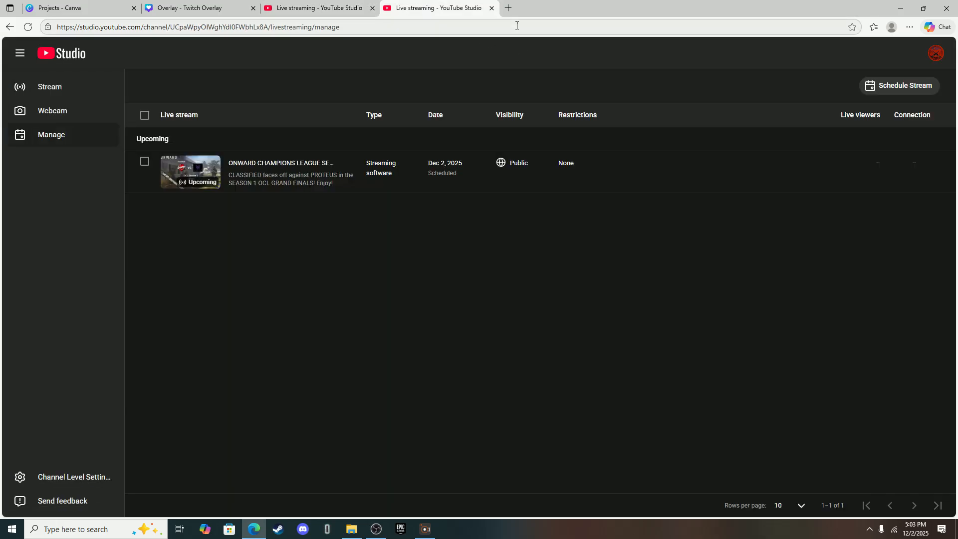
click(491, 8)
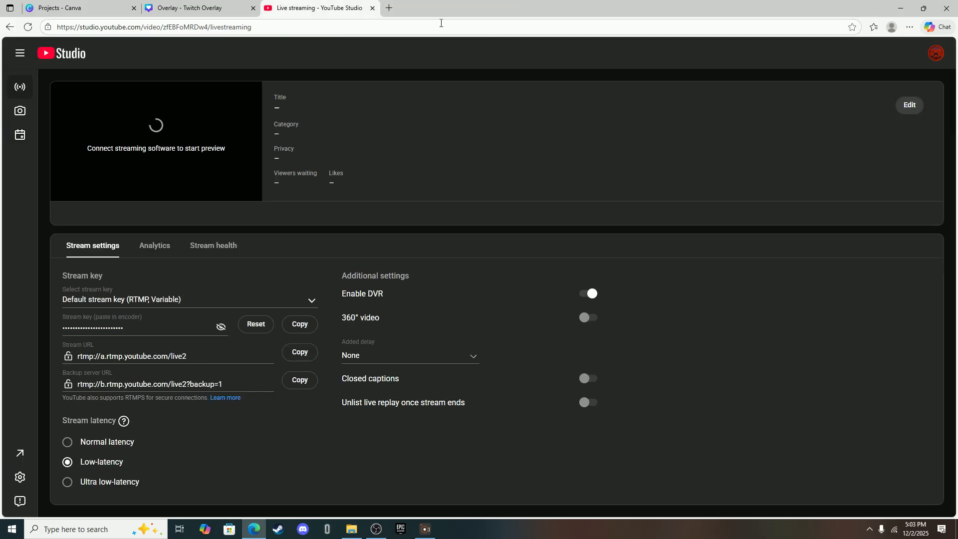
click(20, 135)
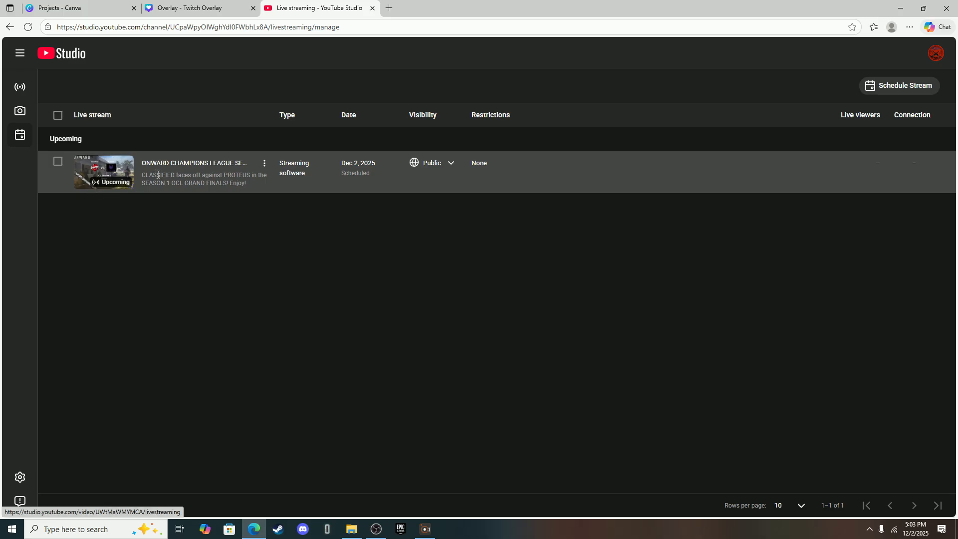
click(184, 168)
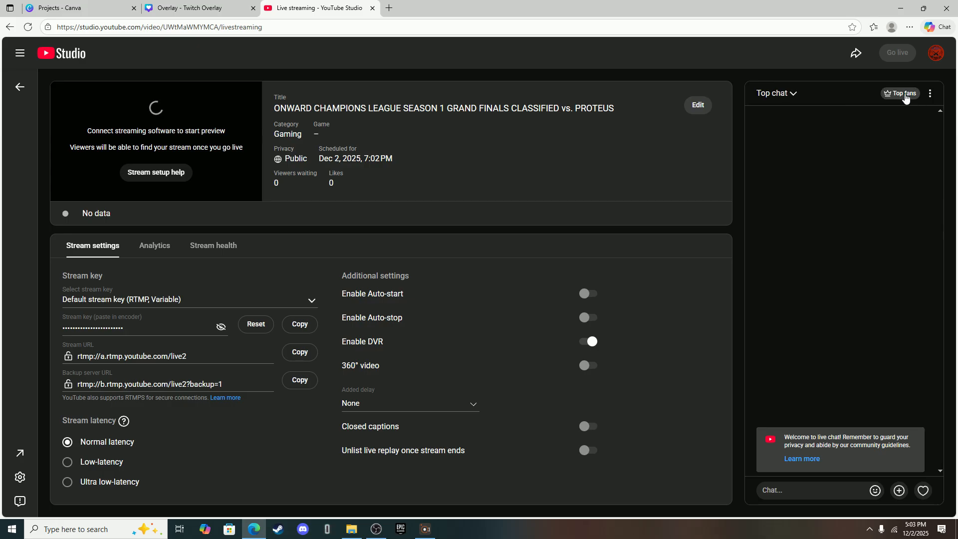
Pop out the stream's live chat into its own window, copy its URL, and return to the stream dashboard.
click(930, 95)
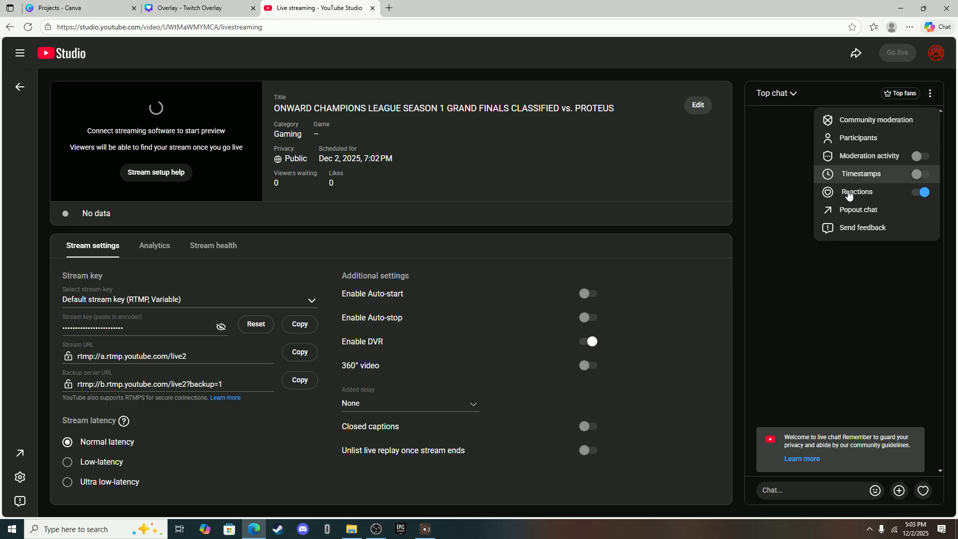
click(893, 214)
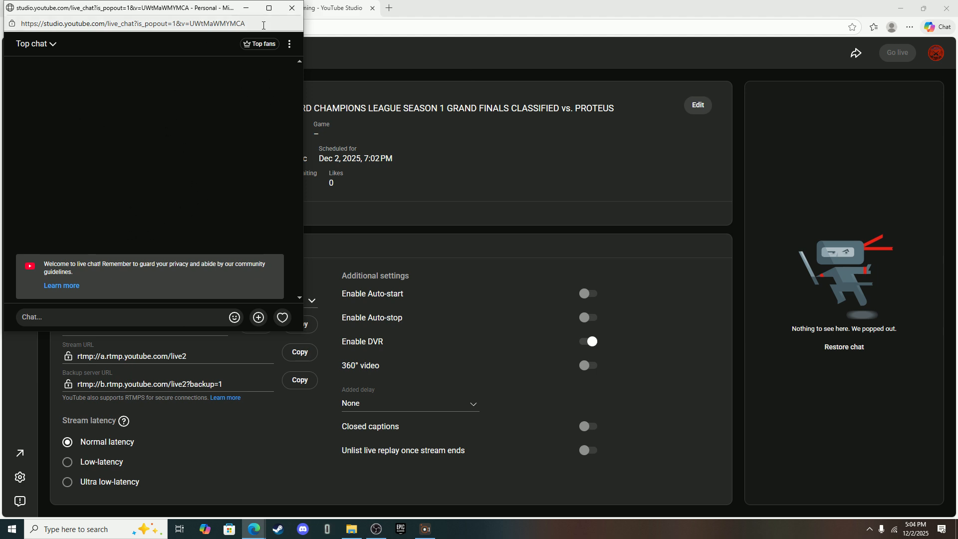
drag(247, 23, 15, 23)
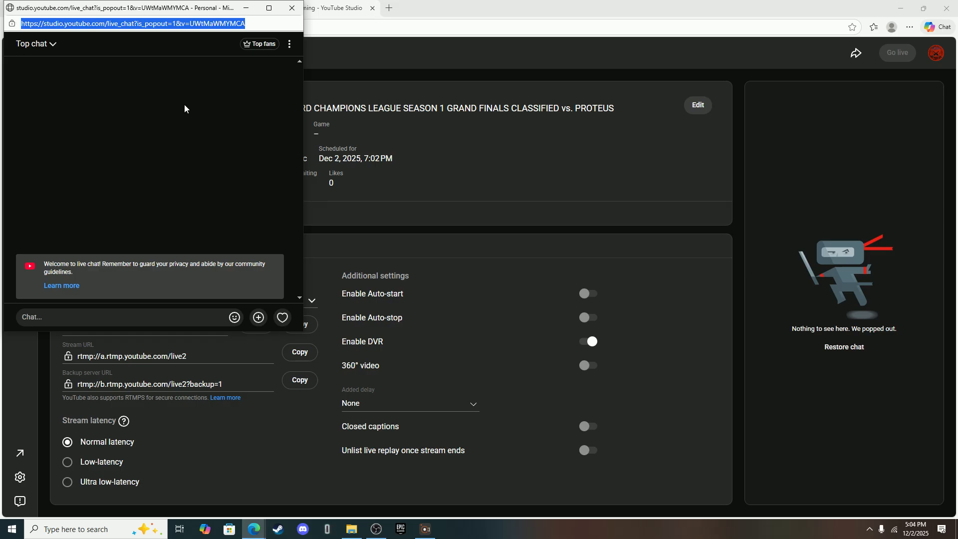
click(321, 44)
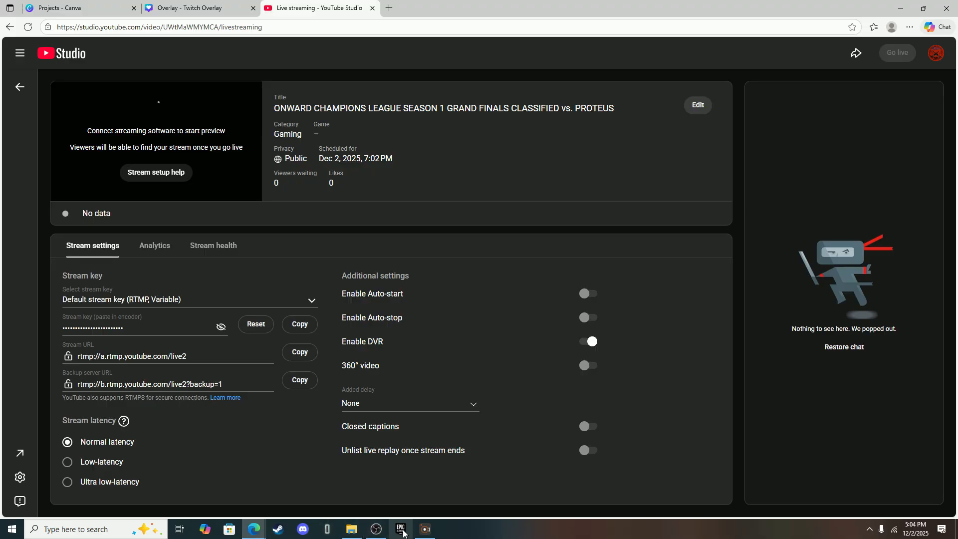
Switch to OBS and replace the URL of the Scoreboard scene's Chat source with the copied live chat address.
click(376, 529)
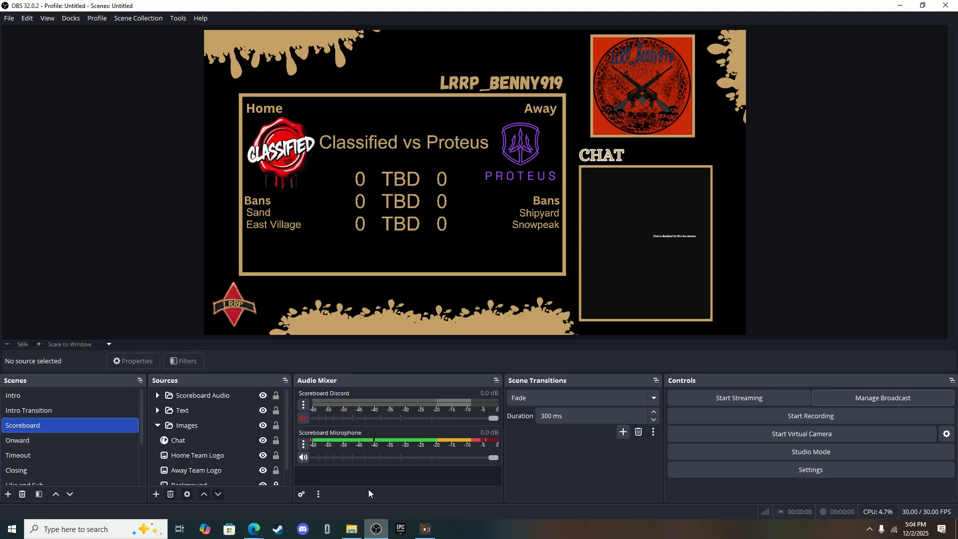
double_click(193, 440)
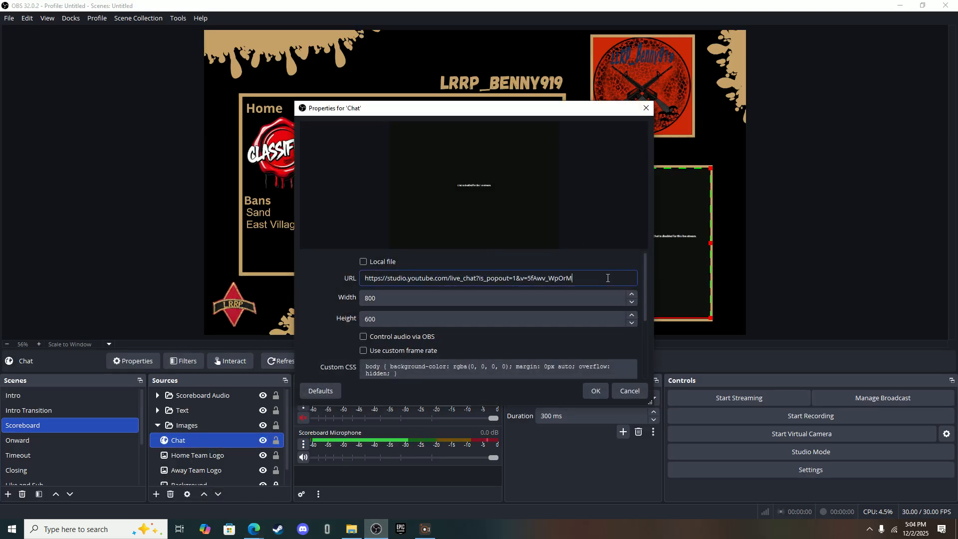
drag(574, 279, 294, 284)
key(ctrl+v)
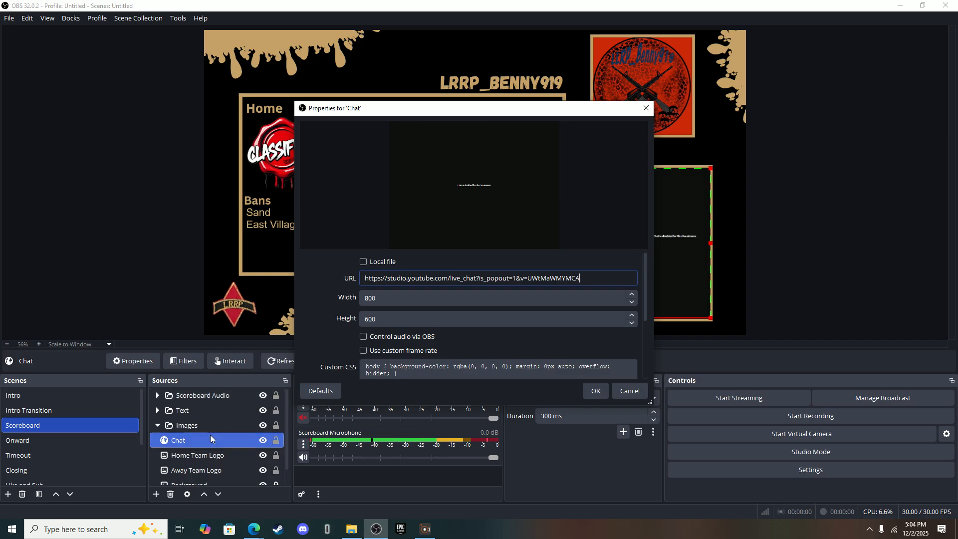
scroll(420, 306, down, 2)
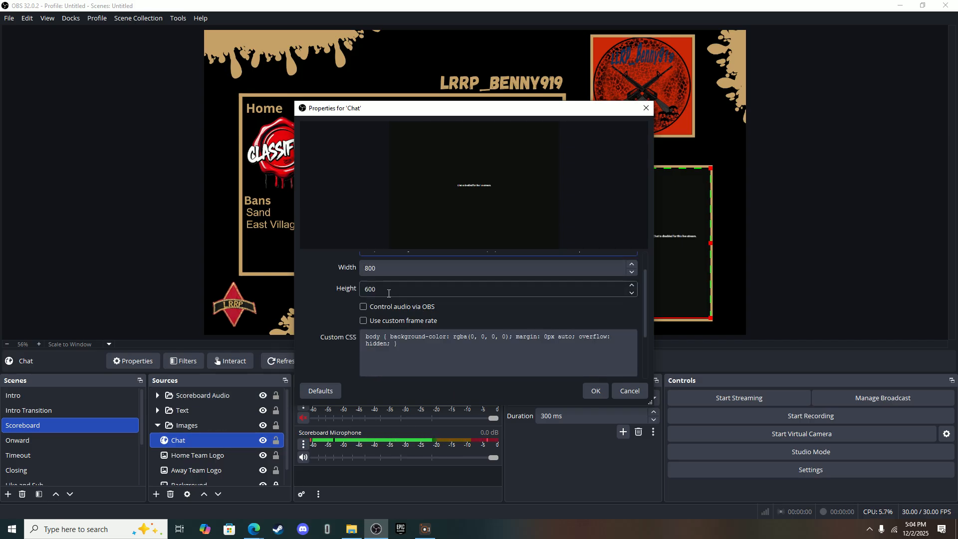
scroll(381, 330, down, 3)
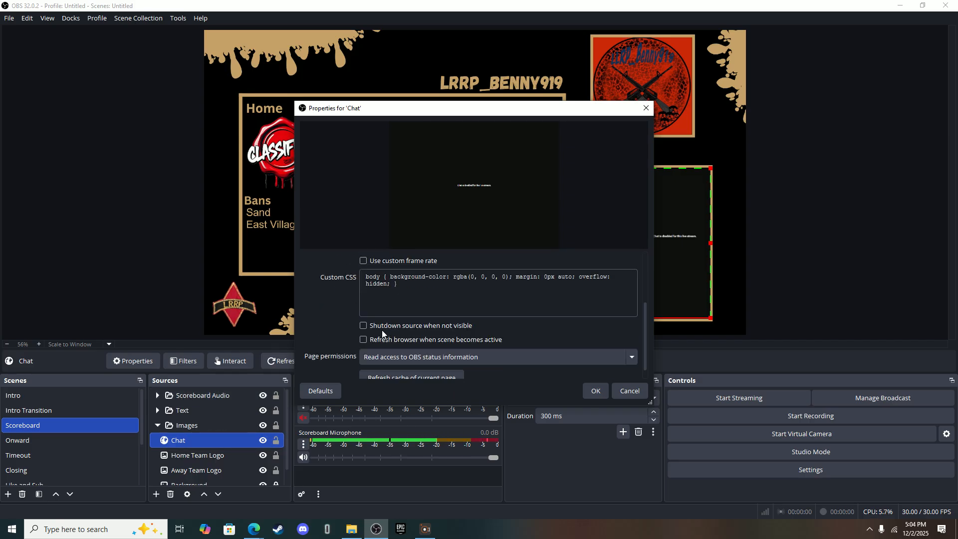
click(601, 390)
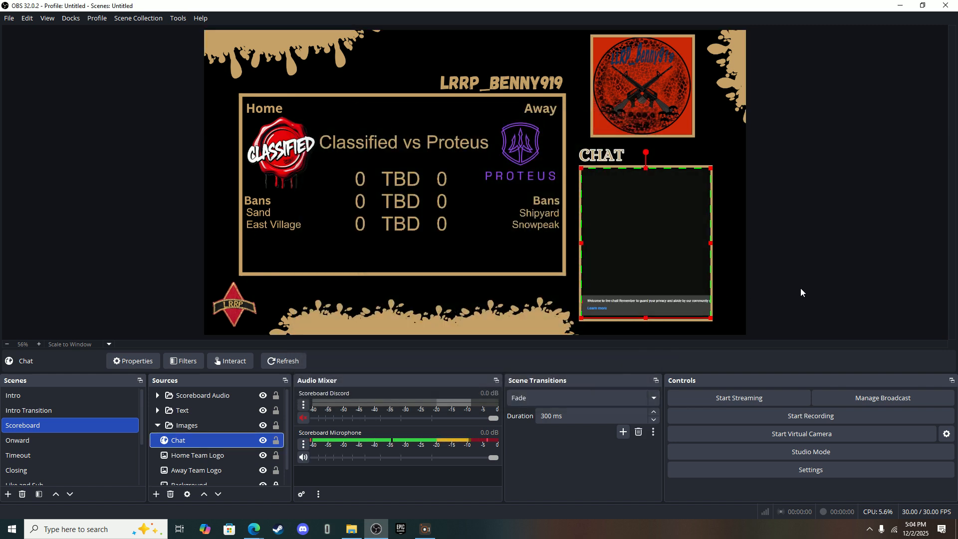
Review the Chat source's properties and look up the Browser type among the available source types without adding one.
click(776, 291)
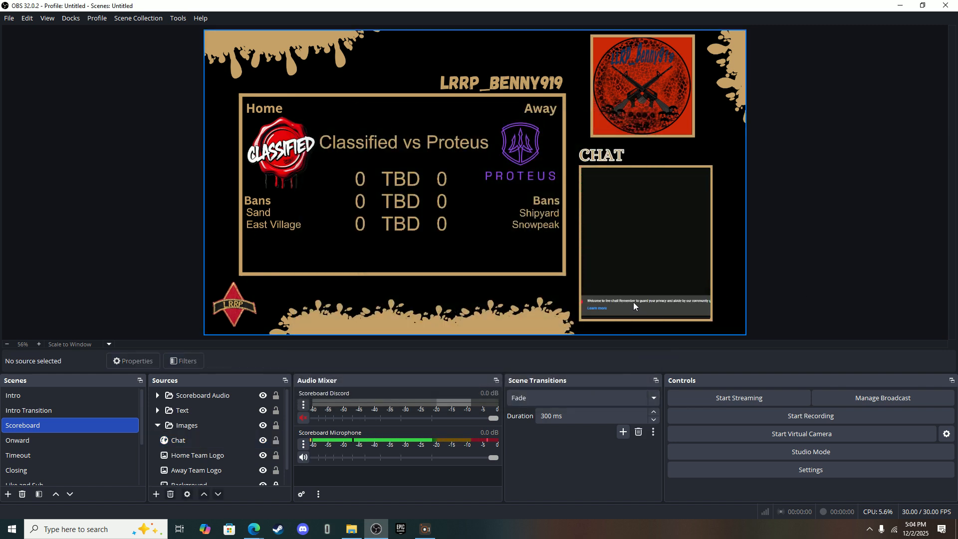
double_click(219, 436)
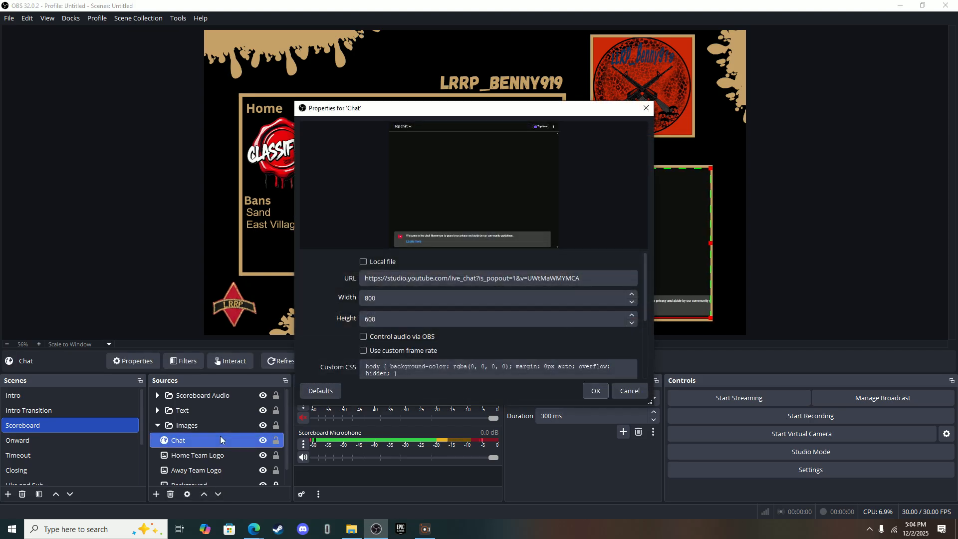
click(628, 389)
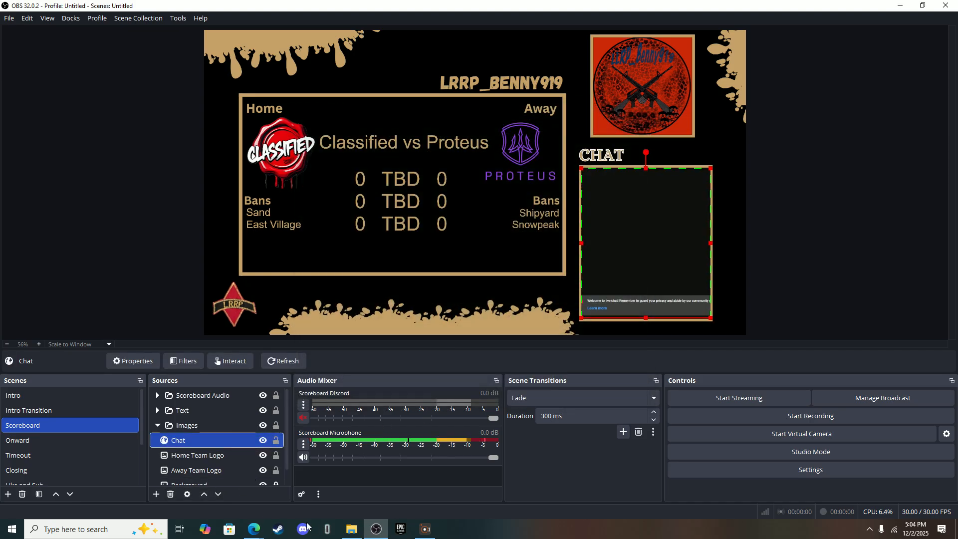
click(156, 494)
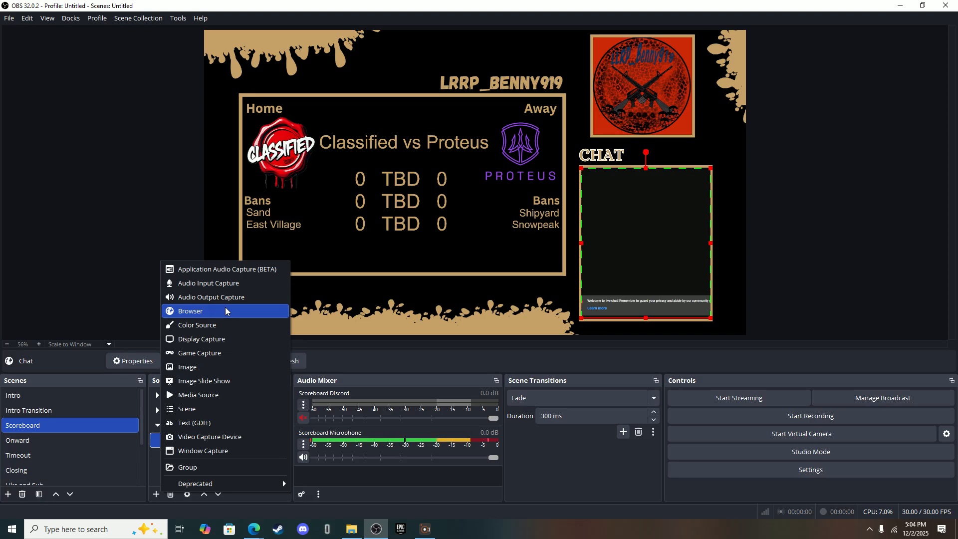
click(105, 275)
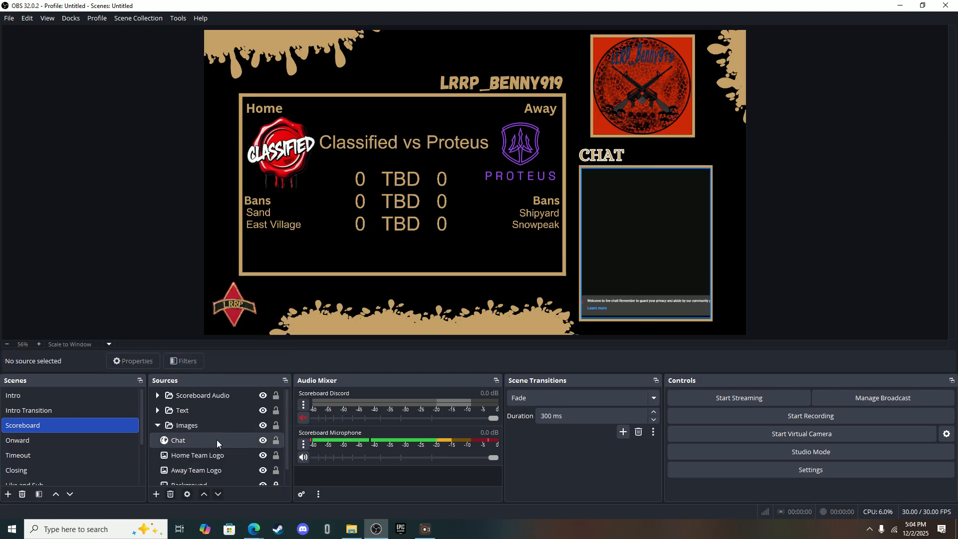
Switch to Microsoft Edge, close the popped-out chat window, and bring up the stream dashboard in YouTube Studio.
click(254, 528)
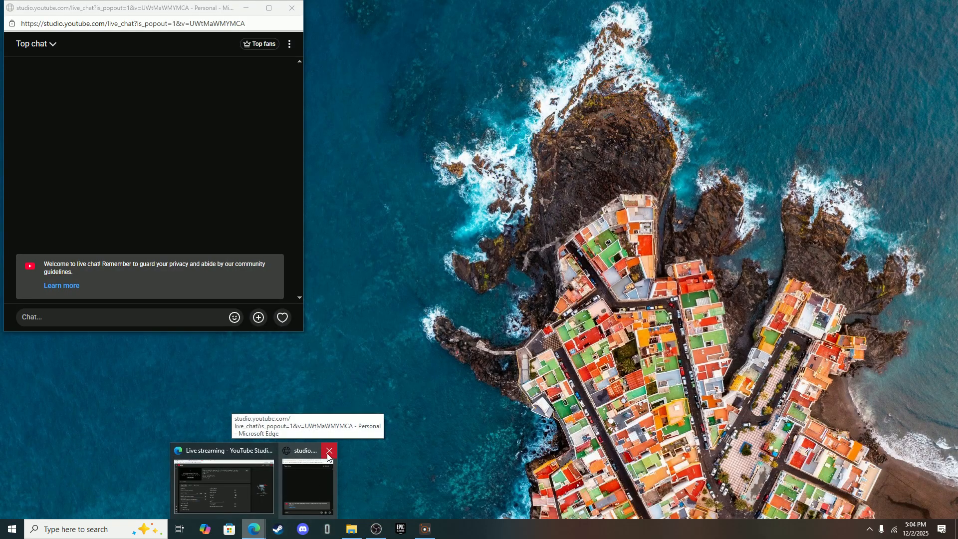
click(328, 450)
click(247, 480)
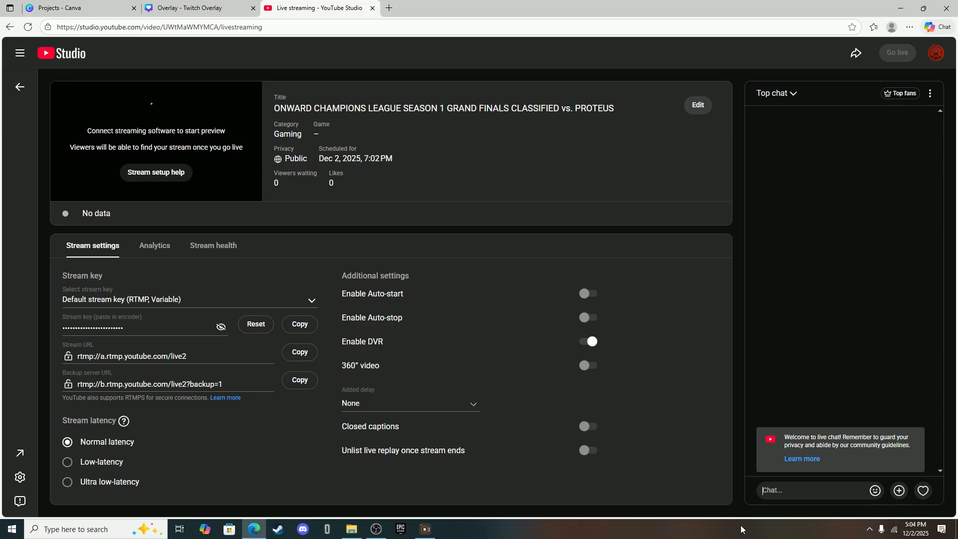
Send test messages in the stream's live chat: "lets go", "d" five times, "fg" and "h".
text(lets go)
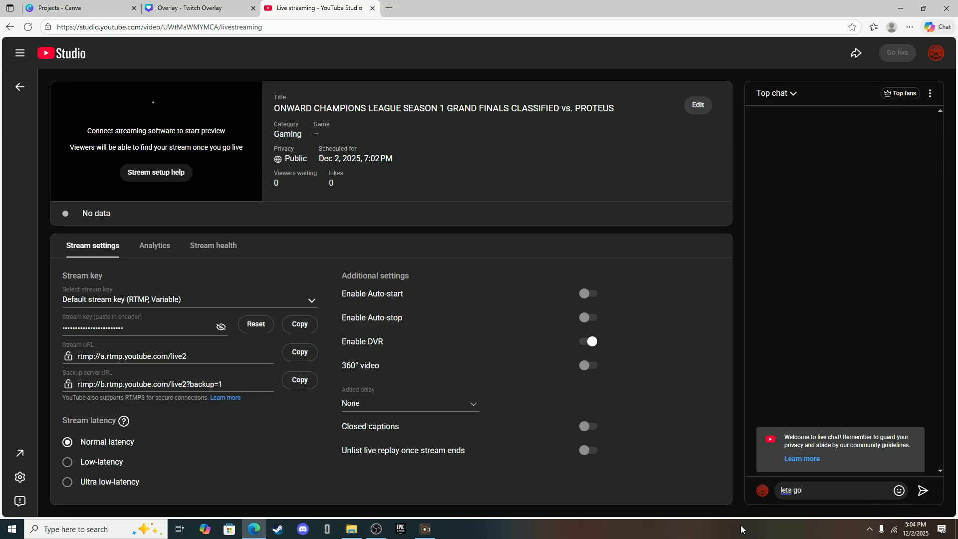
key(Return)
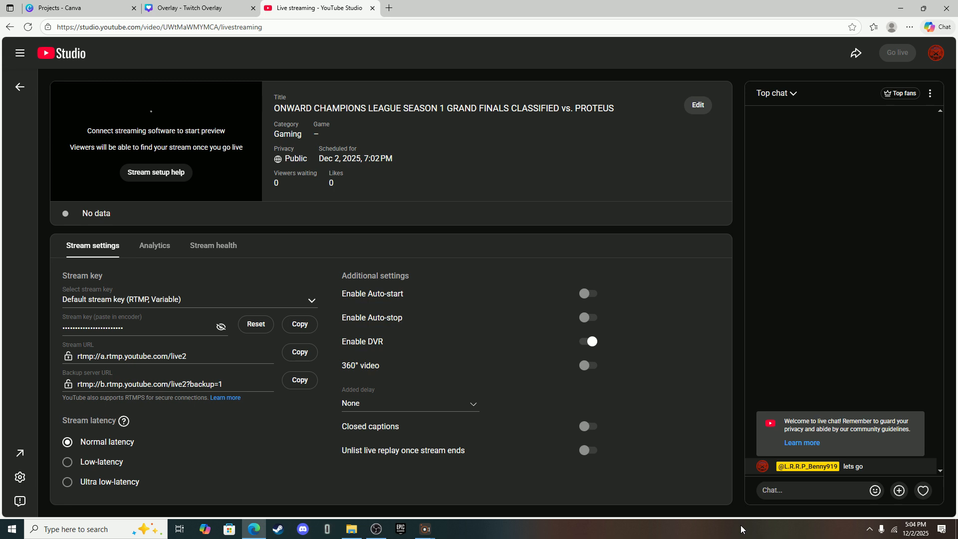
text(d)
key(Return)
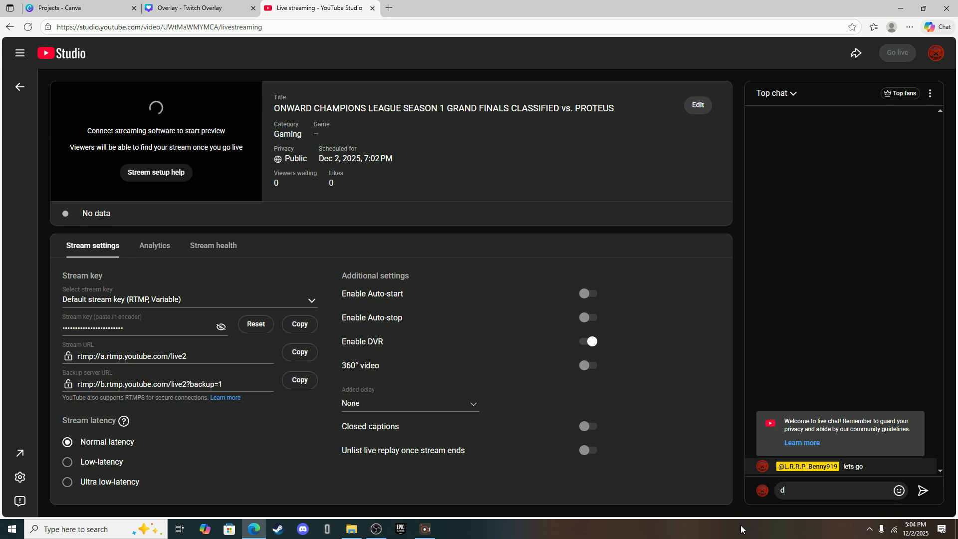
text(d)
key(Return)
text(d)
key(Return)
text(d)
key(Return)
text(d)
key(Return)
text(fg)
key(Return)
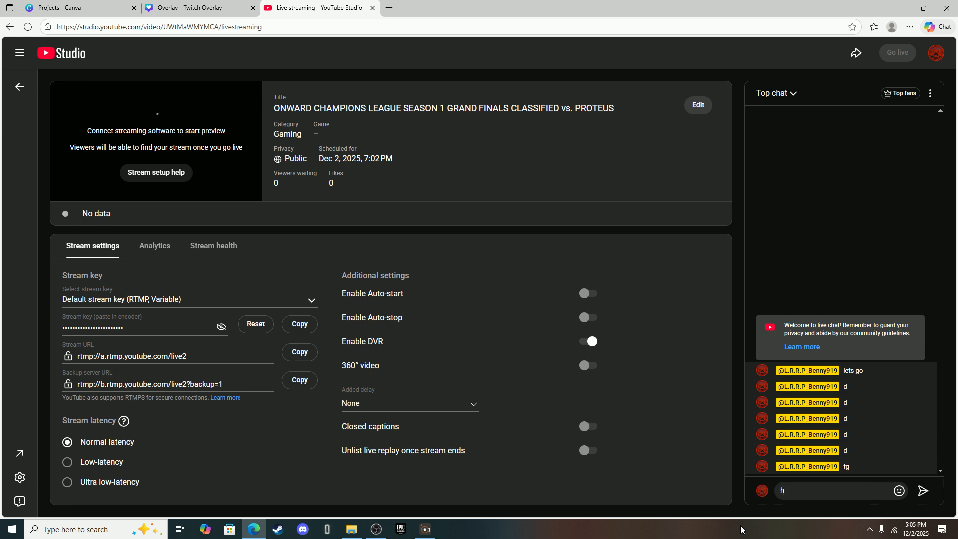
text(h)
key(Return)
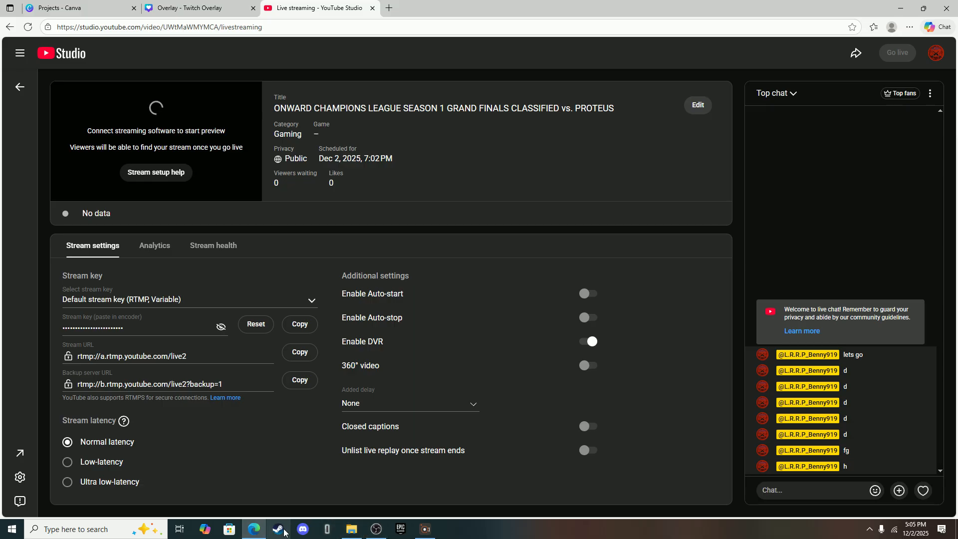
Switch to OBS, bring up the Onward scene and look through the sources in its Audio and Game Images groups.
mouse_move(374, 529)
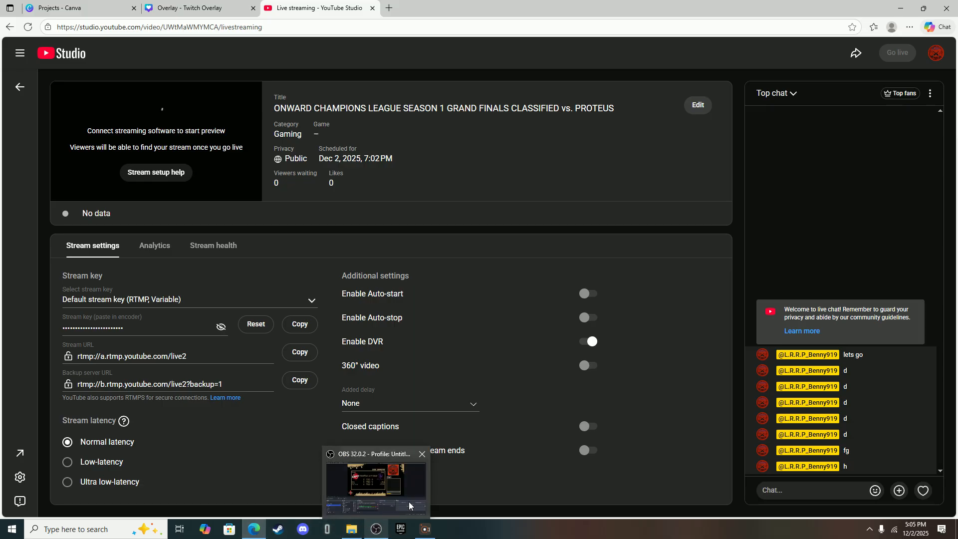
click(386, 525)
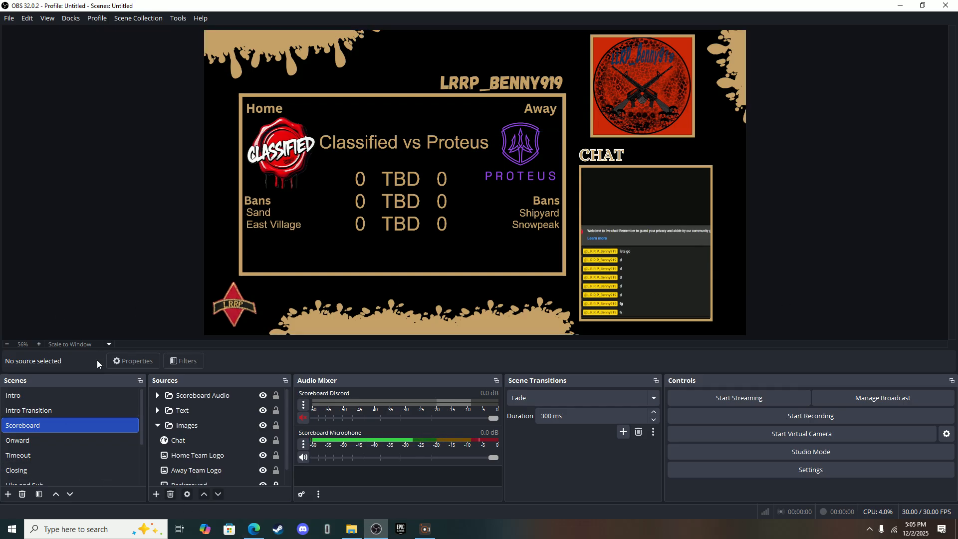
click(97, 436)
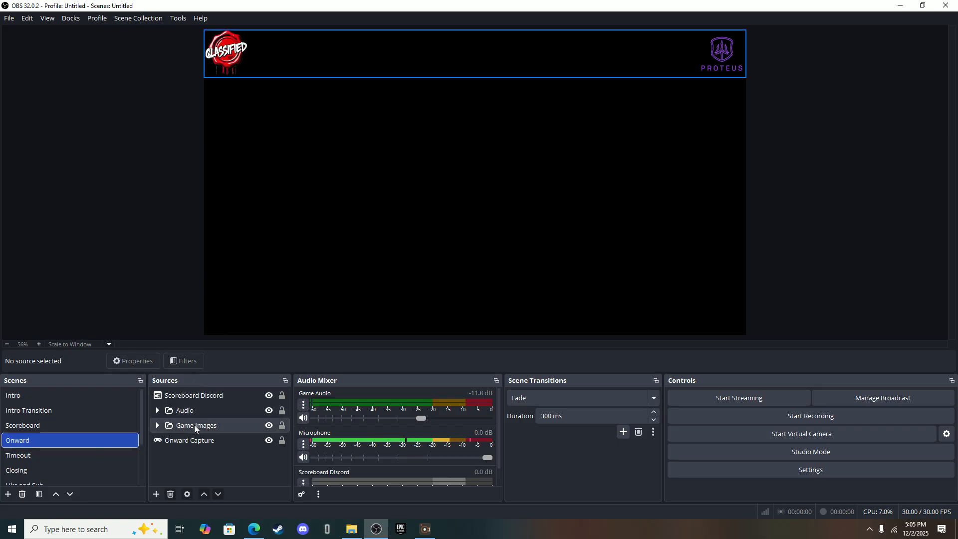
click(158, 411)
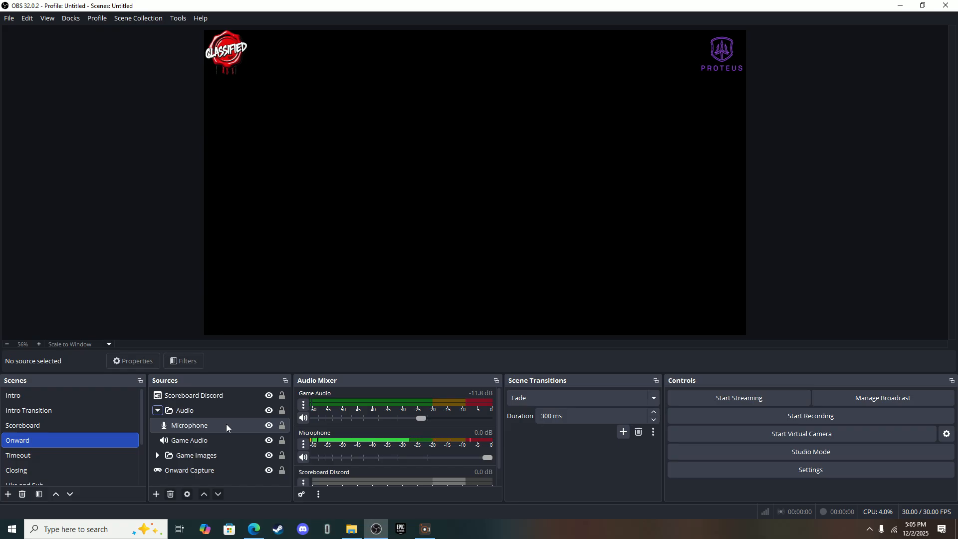
click(158, 456)
scroll(185, 456, down, 1)
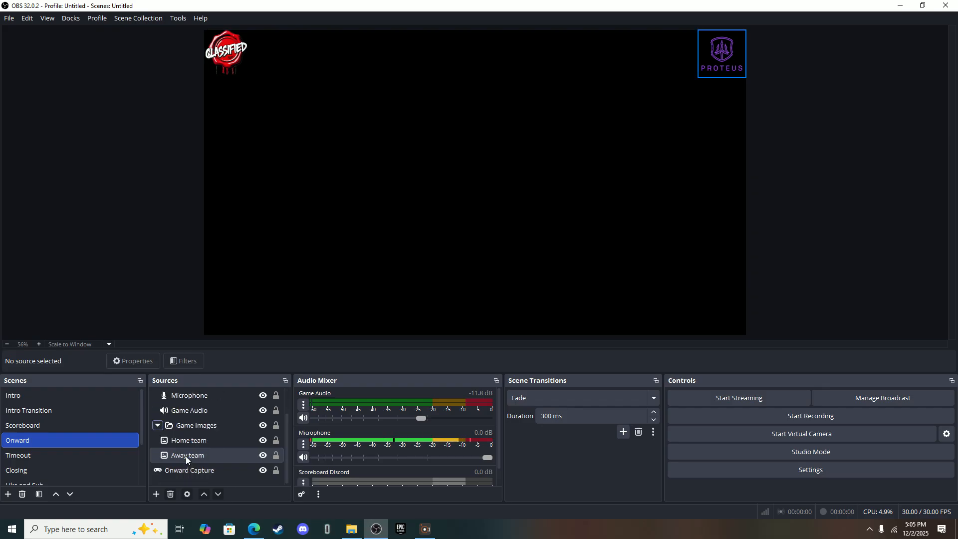
click(158, 425)
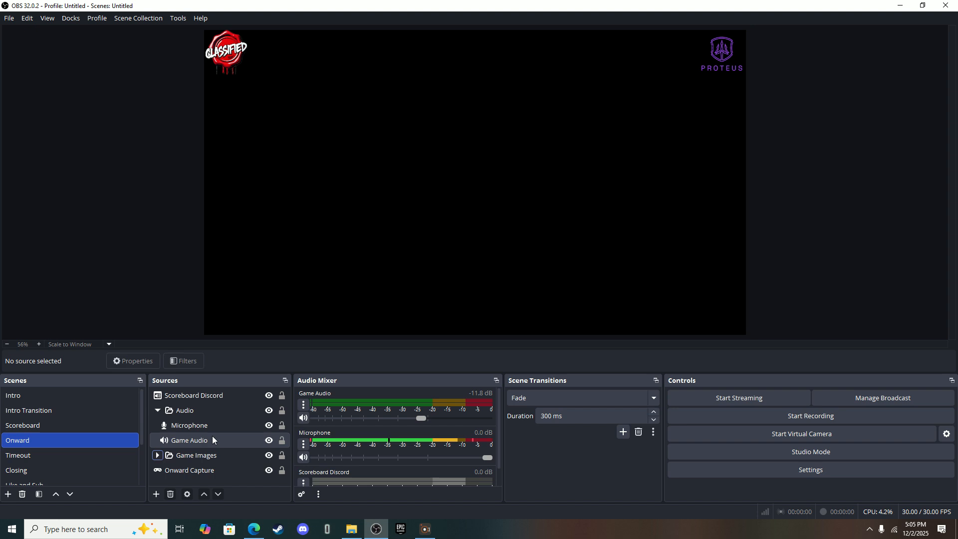
Review the available source types and the output devices offered for the Game Audio source without changing anything, and collapse the Audio group.
click(156, 494)
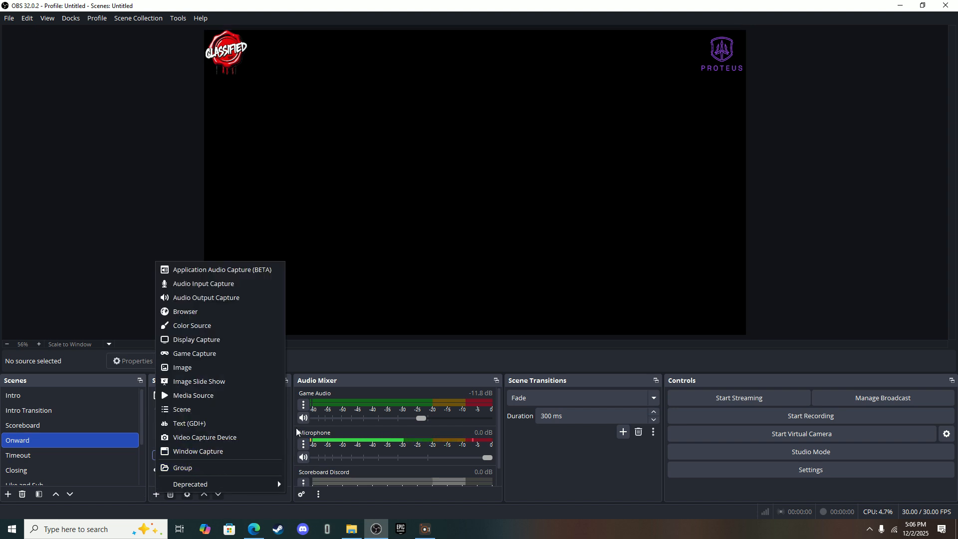
click(111, 308)
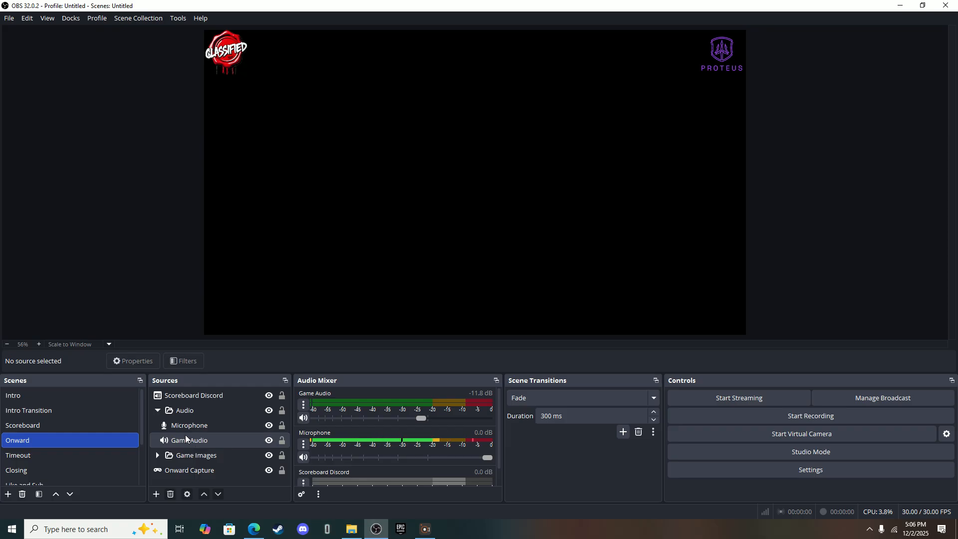
double_click(217, 439)
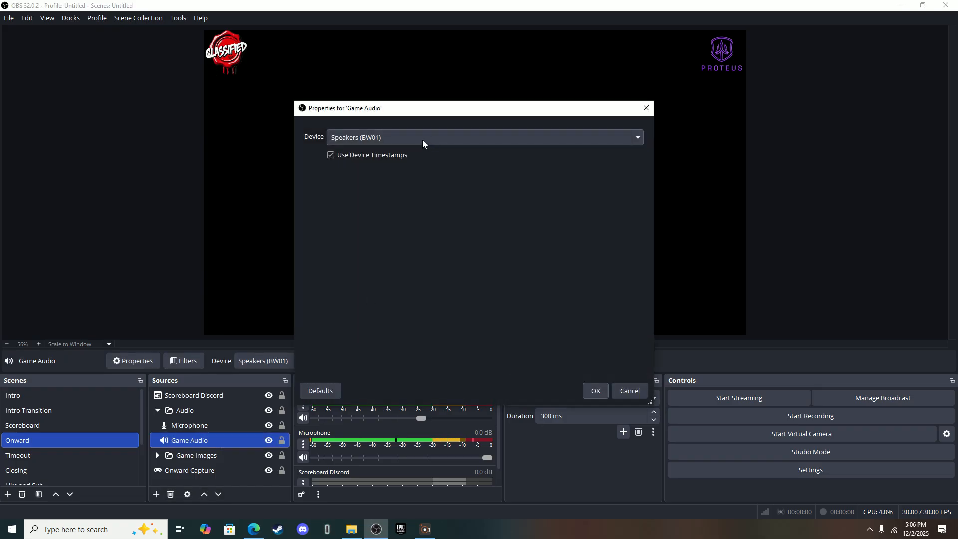
click(436, 142)
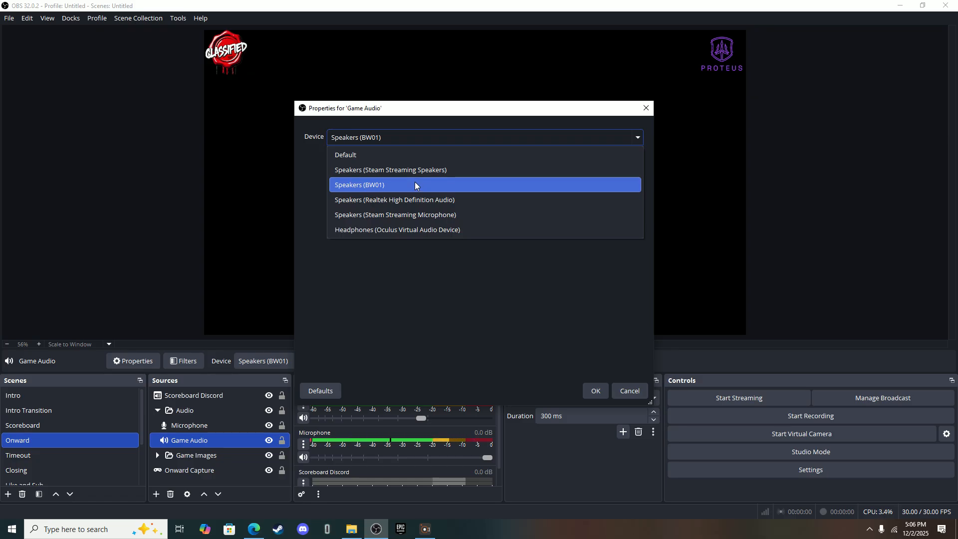
click(624, 385)
click(623, 385)
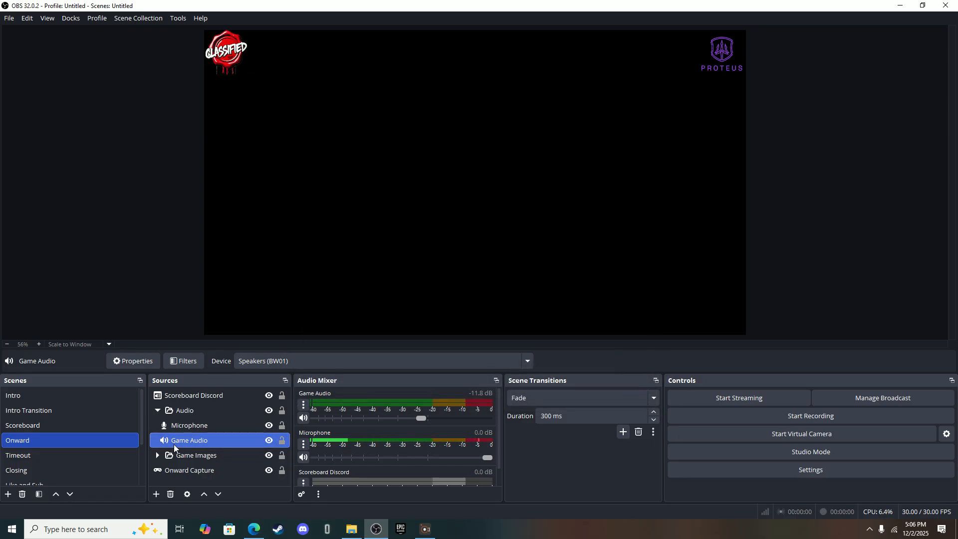
click(158, 410)
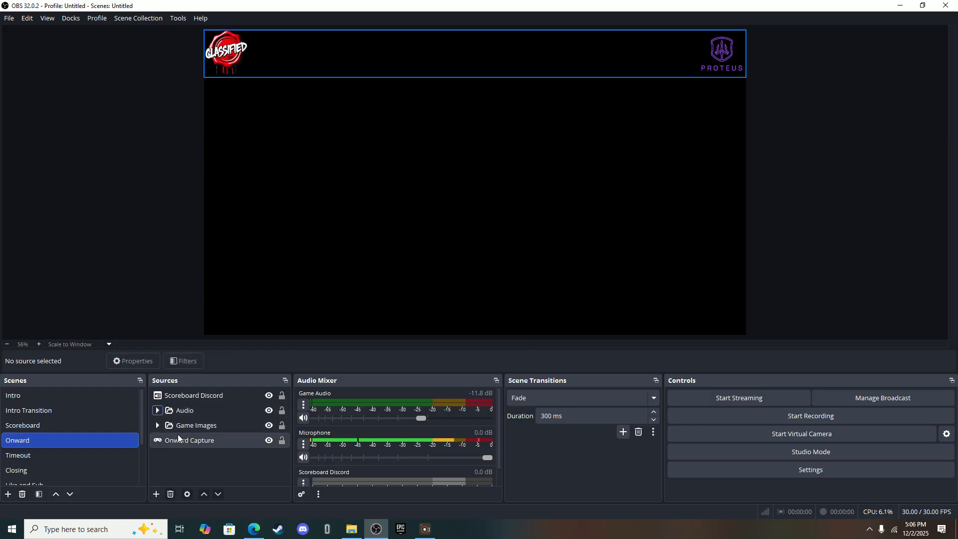
Select the Onward Capture source and look up the Game Capture type among the available source types without adding one.
click(185, 445)
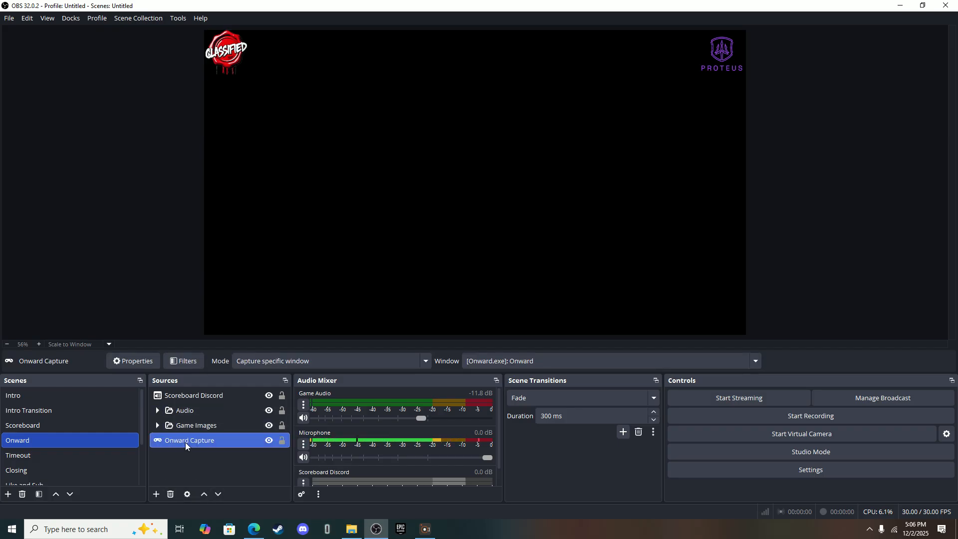
click(156, 494)
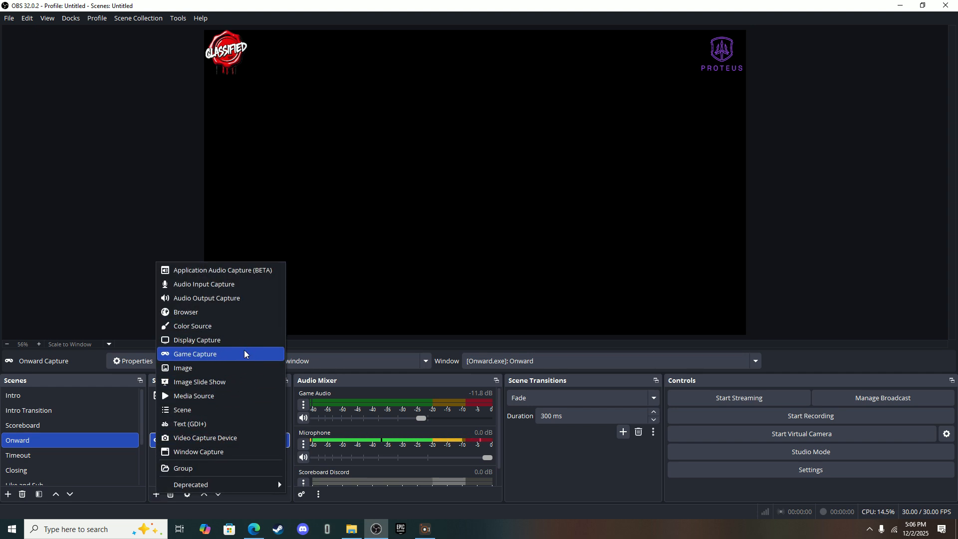
click(87, 307)
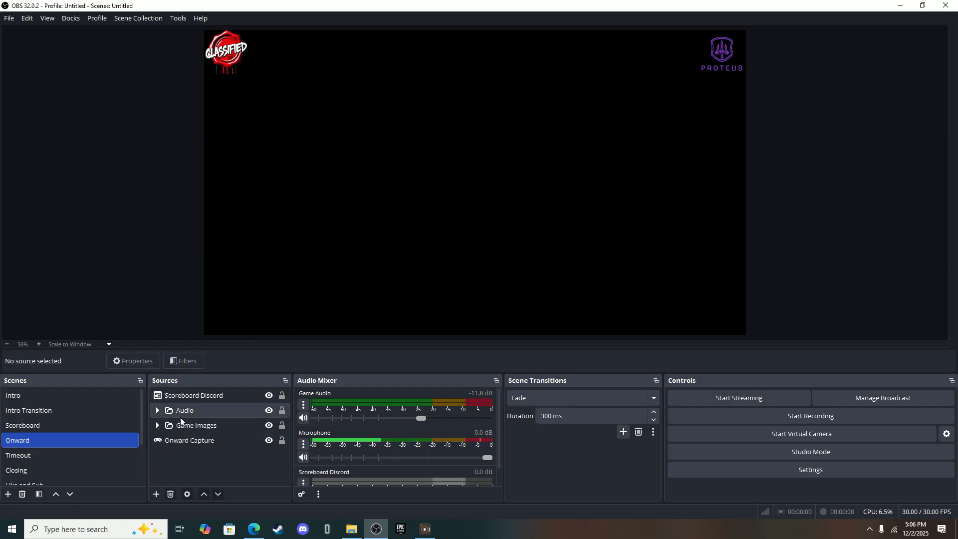
Open the Onward Capture source's properties and check which windows it can capture, keeping the current choice.
double_click(228, 441)
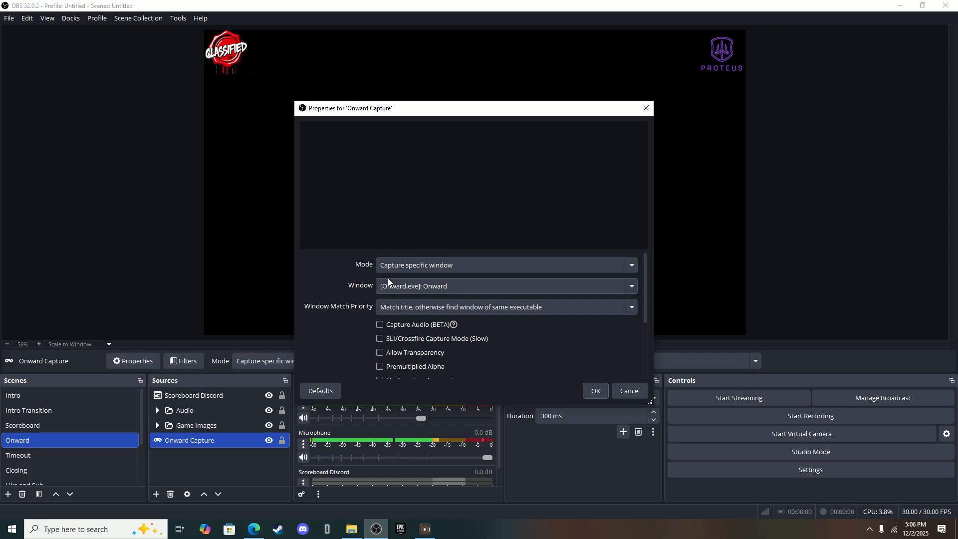
click(531, 287)
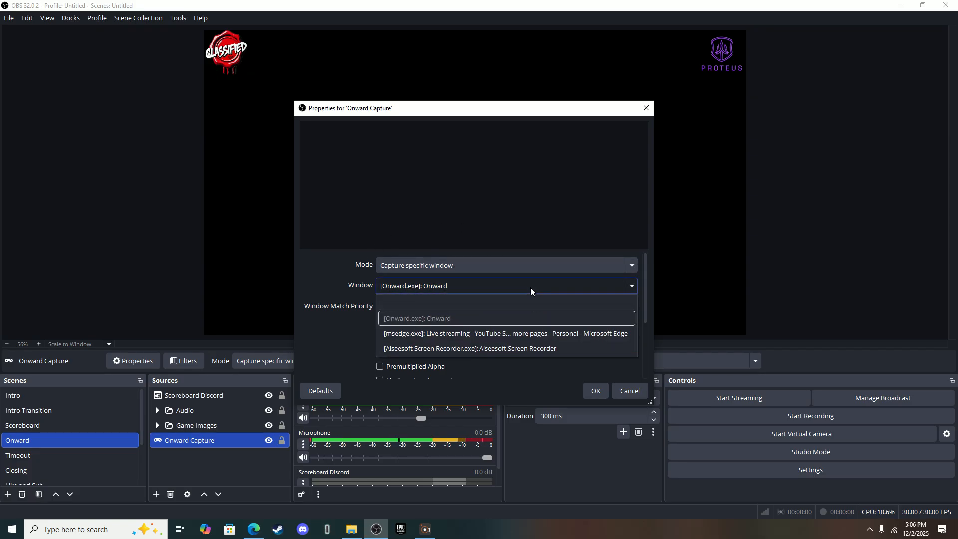
click(530, 286)
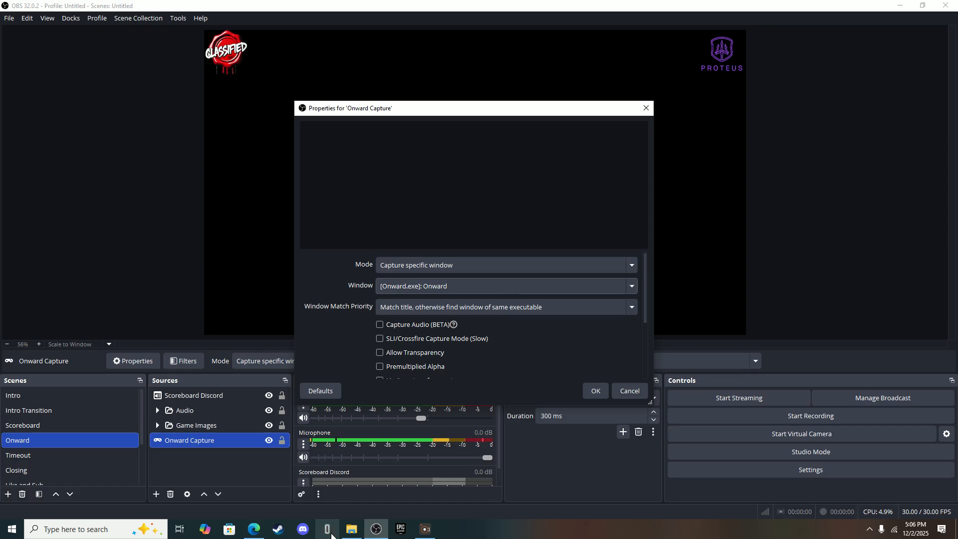
click(492, 280)
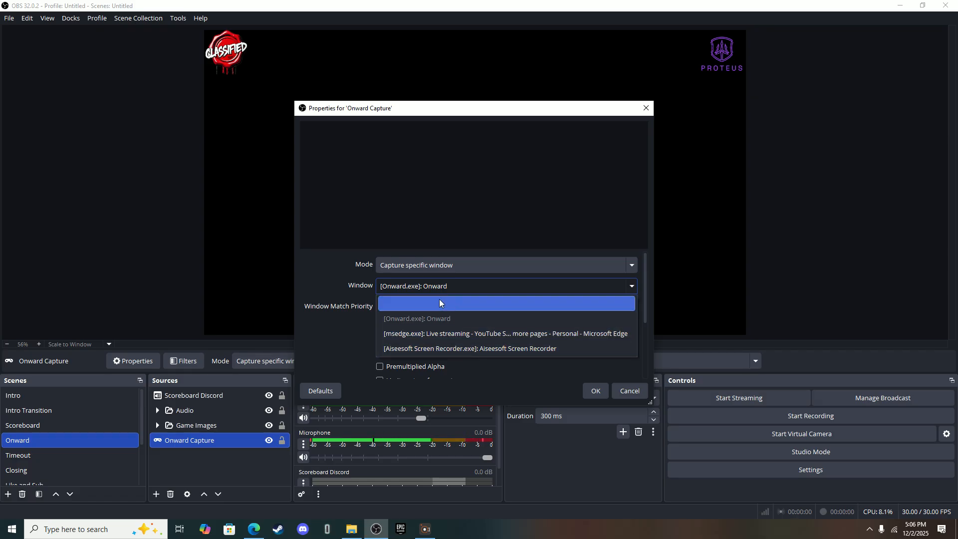
click(482, 286)
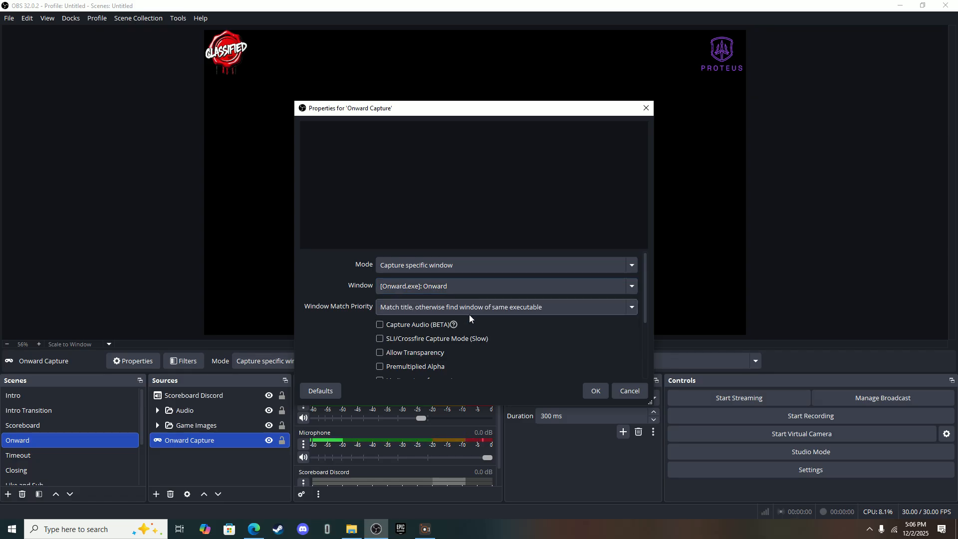
Read through the remaining capture options of the Onward Capture source and close its properties without saving.
scroll(407, 357, down, 3)
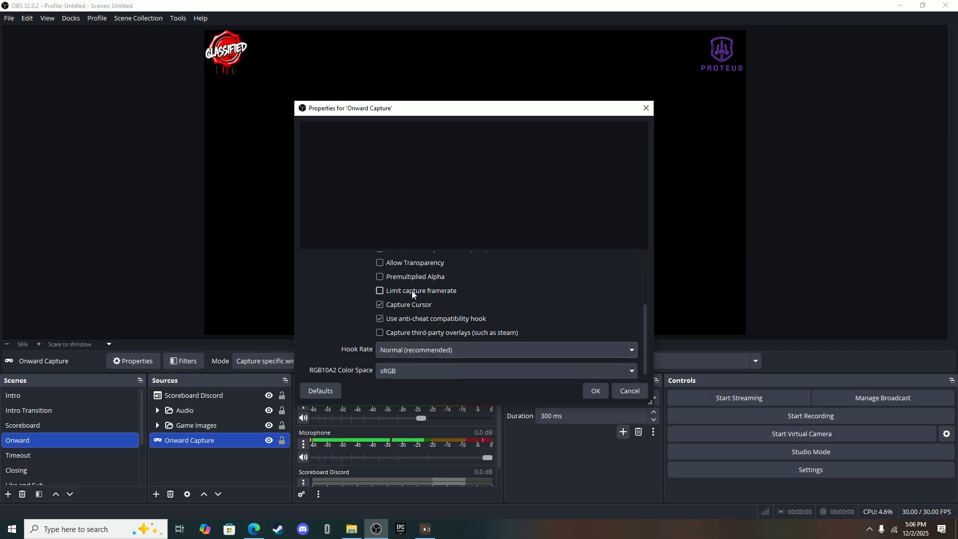
scroll(411, 290, up, 3)
scroll(414, 324, down, 3)
scroll(513, 318, down, 1)
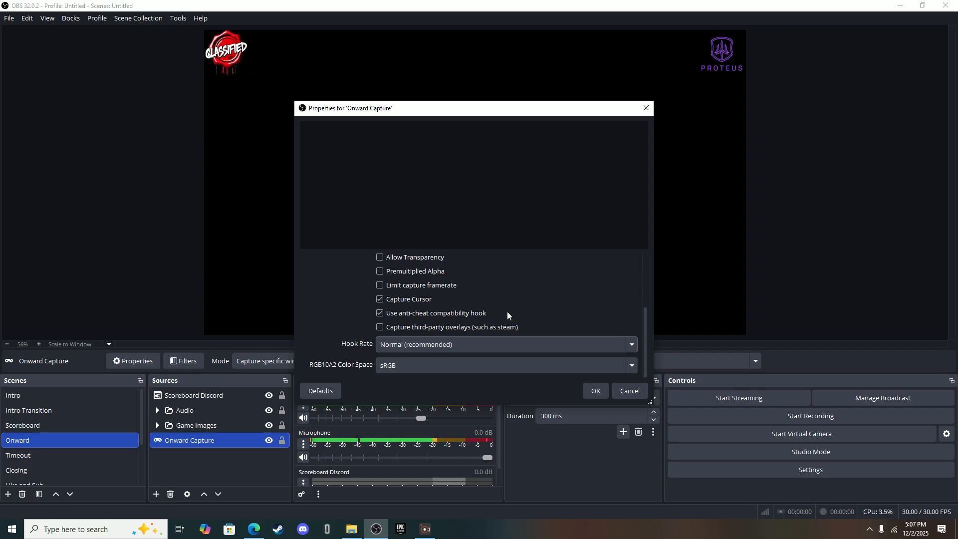
scroll(507, 312, up, 3)
scroll(507, 311, up, 2)
scroll(501, 324, down, 5)
click(631, 391)
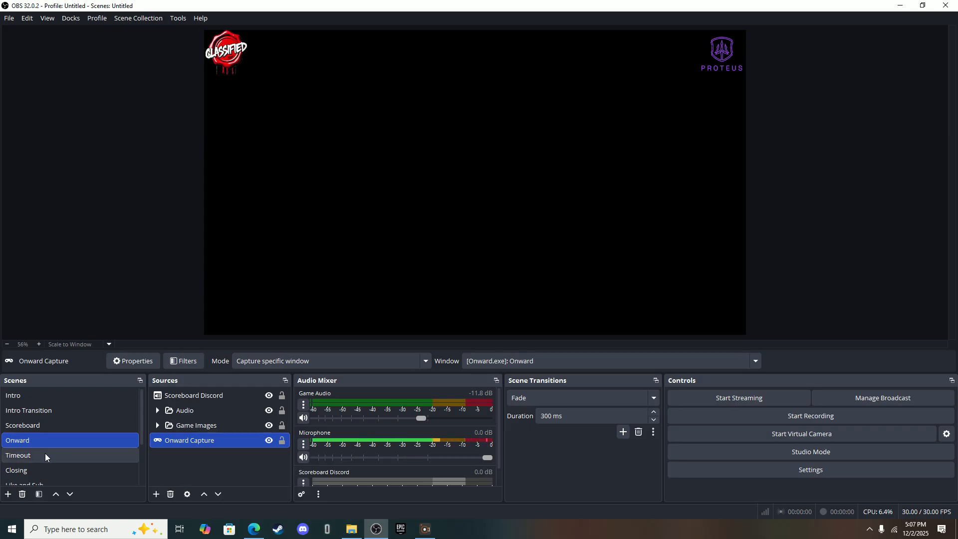
Look through the scene list, bring up the Timeout scene and review the available source types without adding one.
scroll(45, 425, down, 2)
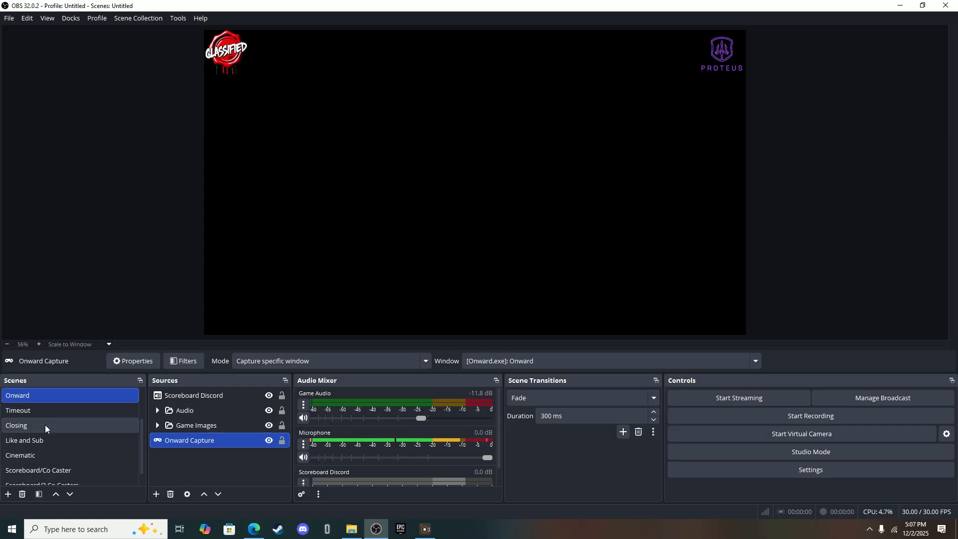
scroll(45, 420, up, 1)
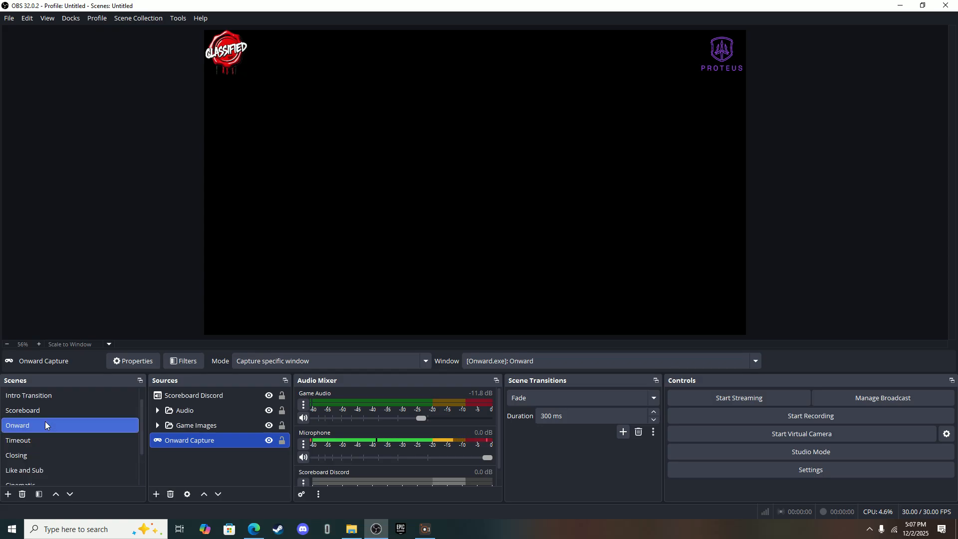
scroll(40, 444, down, 2)
scroll(39, 445, up, 1)
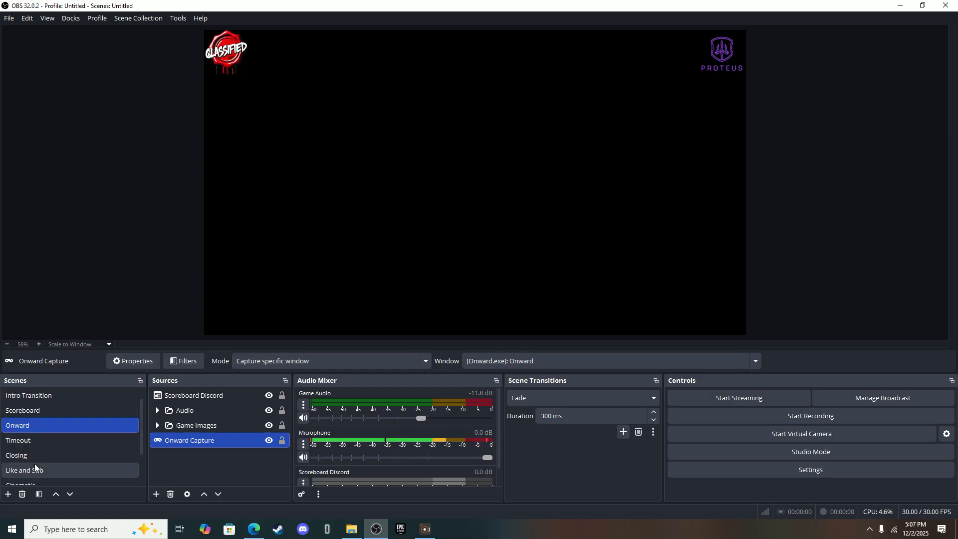
click(25, 440)
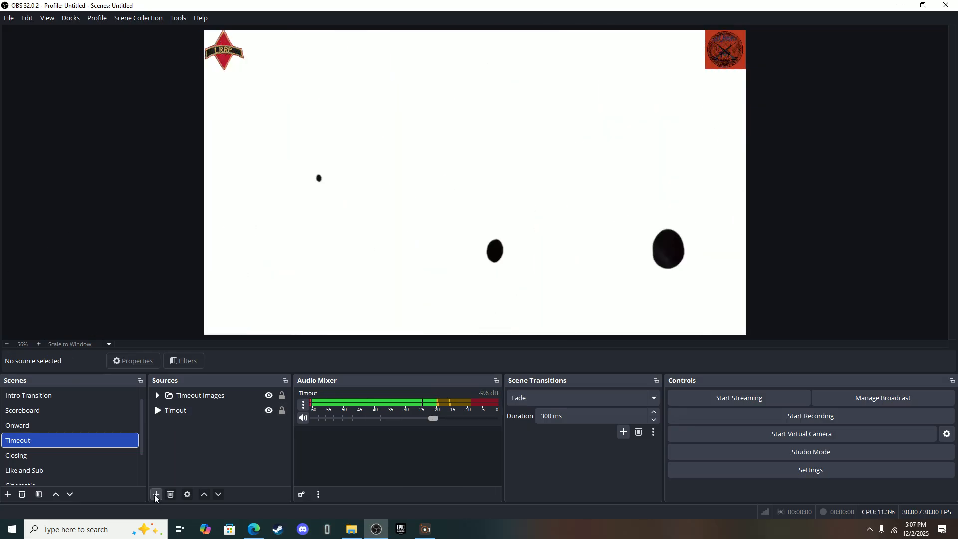
click(155, 494)
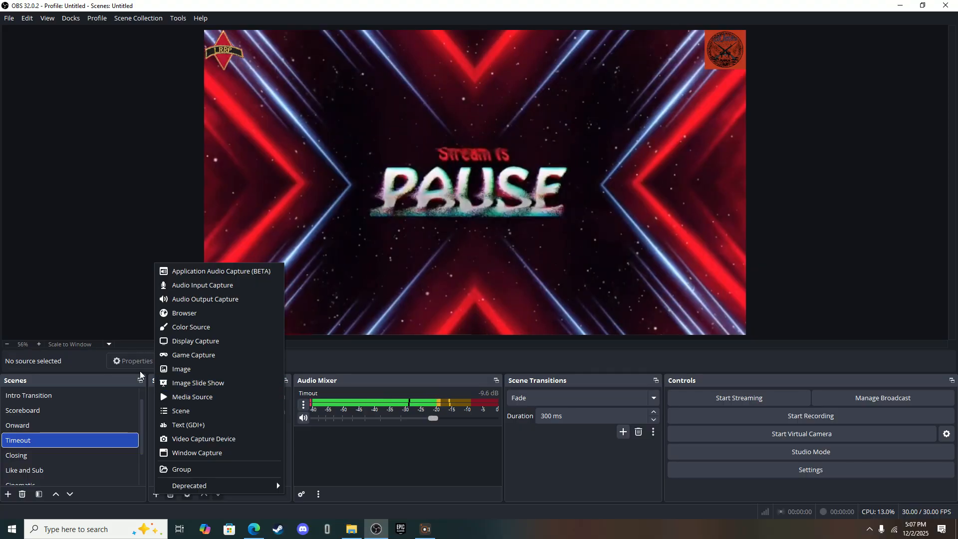
click(58, 282)
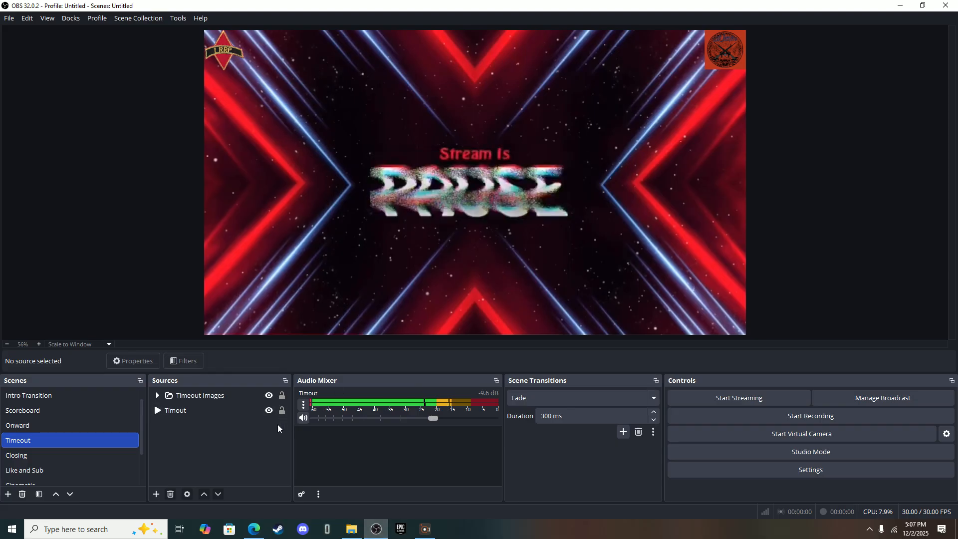
Examine the logo images inside the Timeout scene's Timeout Images group and collapse the group again.
click(158, 395)
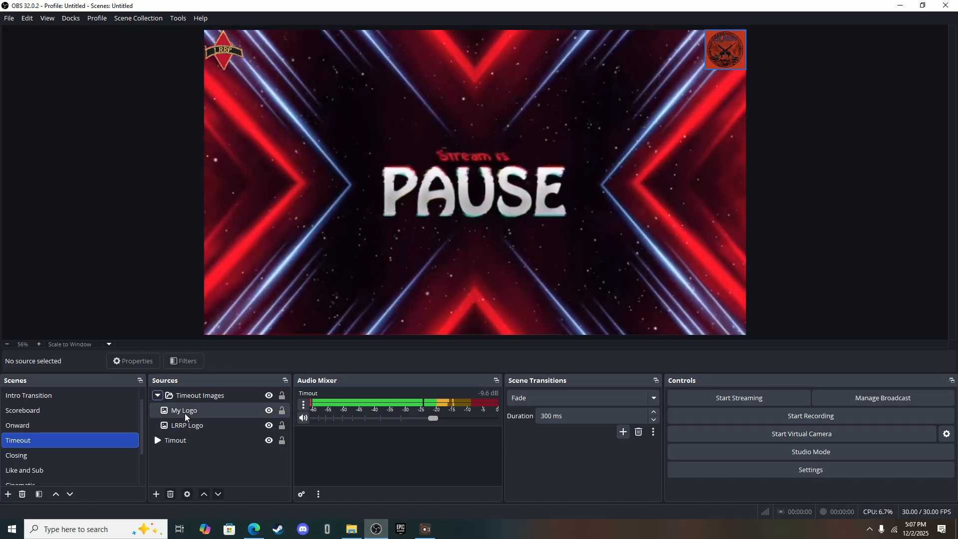
click(167, 399)
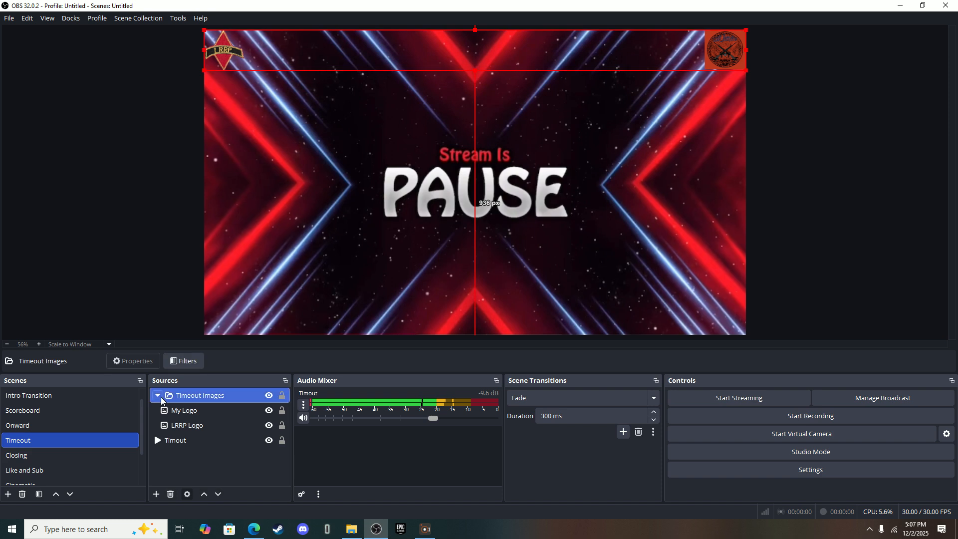
click(157, 396)
click(82, 271)
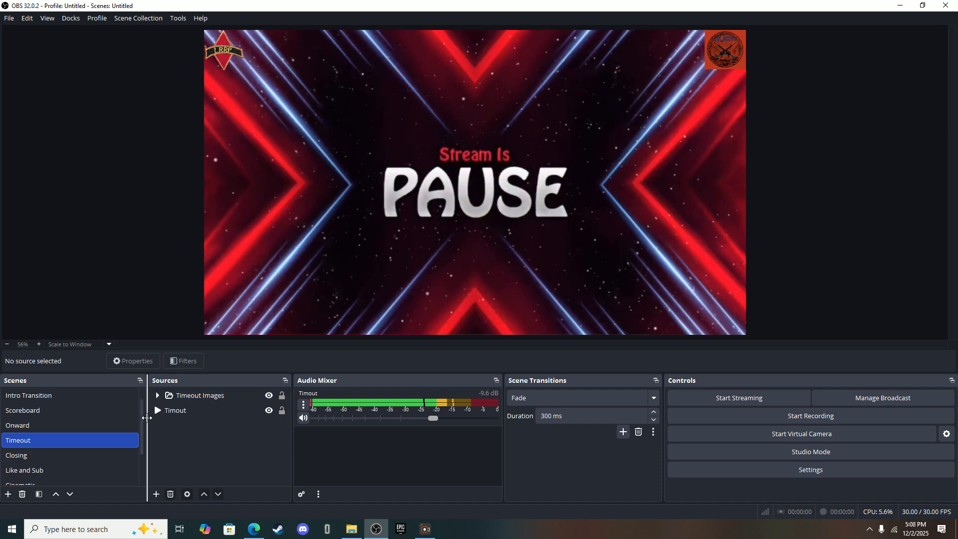
click(156, 397)
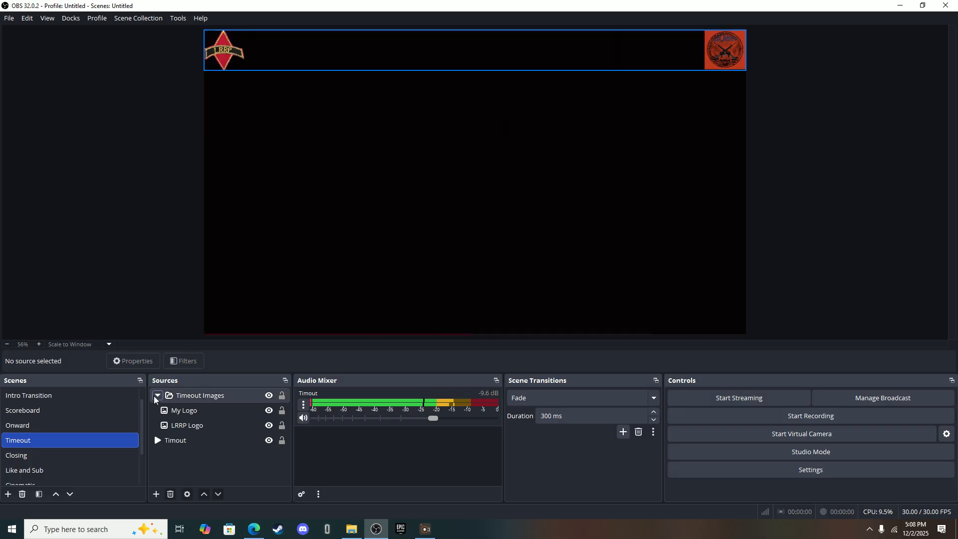
click(158, 396)
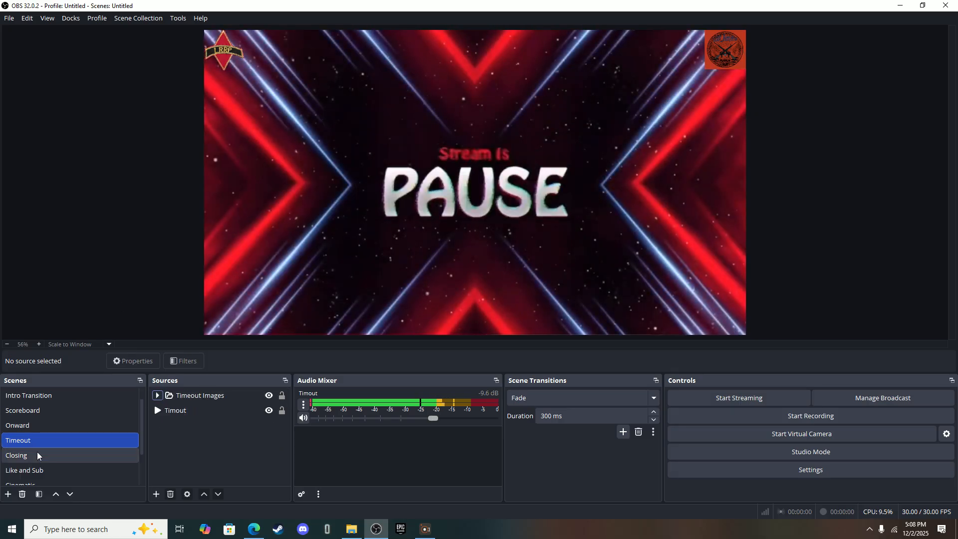
Hide the Timout media source in the Timeout scene.
click(269, 409)
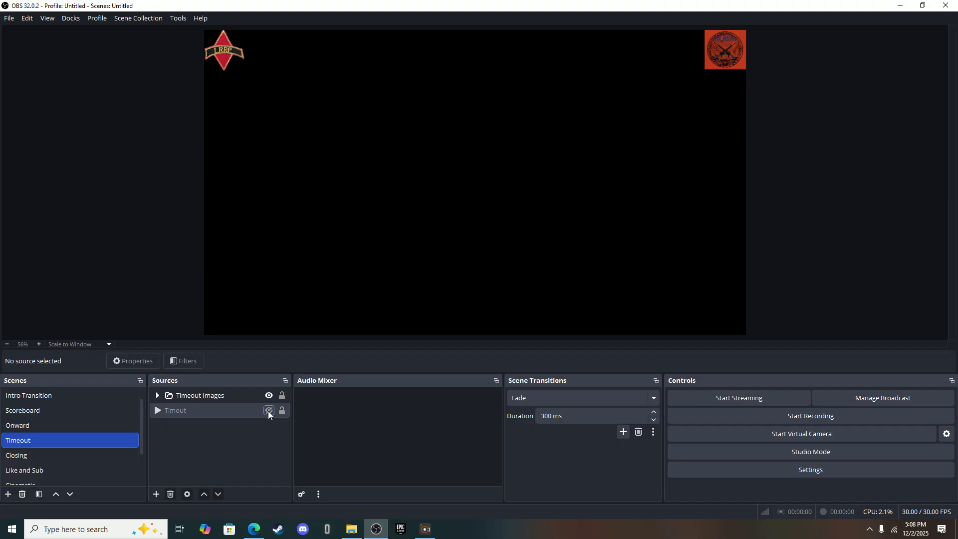
Show the Timout media source again, and switch to the Closing scene and toggle its Closing media source off and back on.
click(268, 410)
click(100, 451)
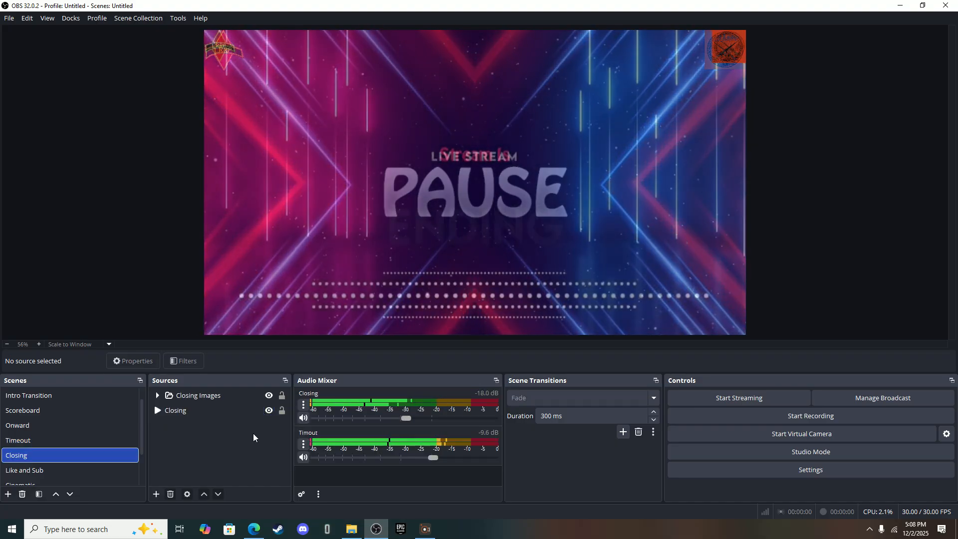
click(269, 410)
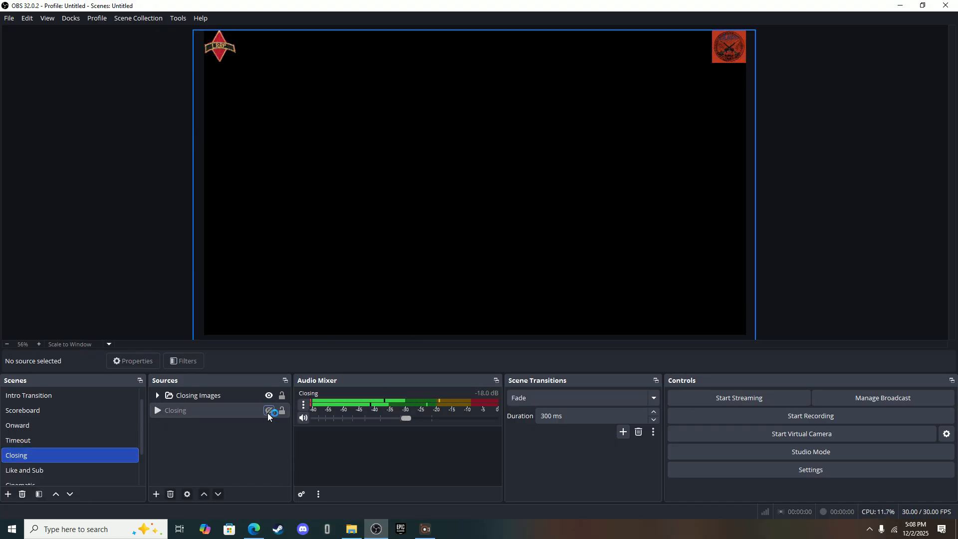
click(268, 410)
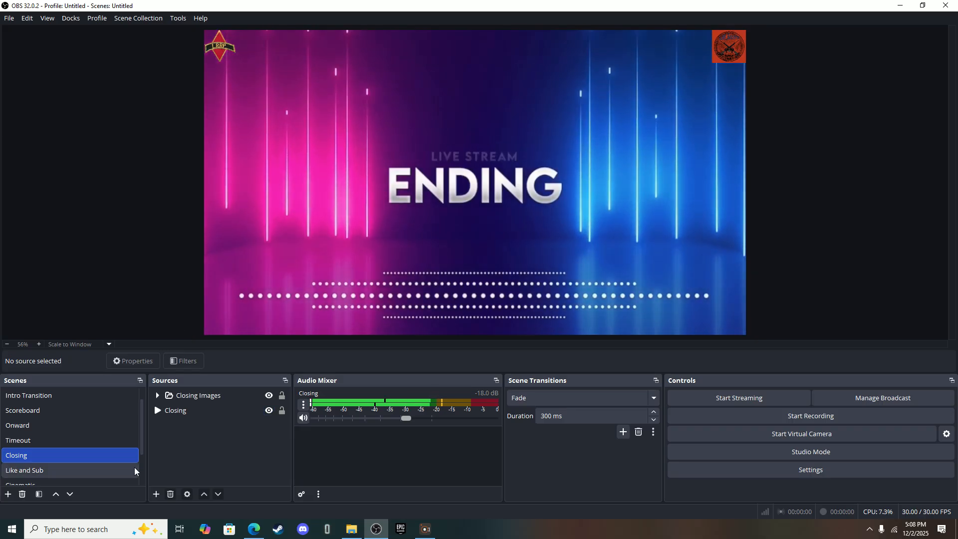
Preview the Like and Sub and Cinematic scenes, and go back through the Closing scene to the Timeout scene.
scroll(106, 459, down, 2)
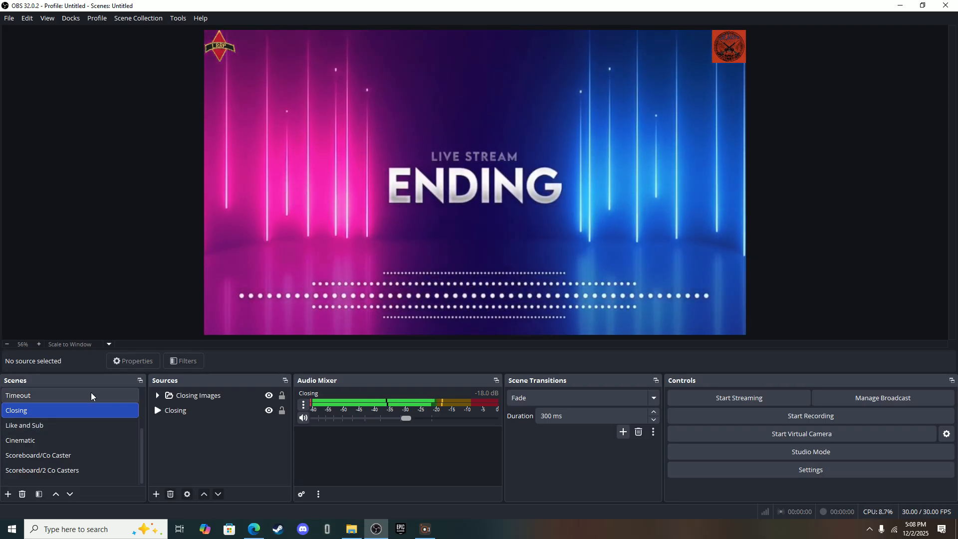
click(69, 428)
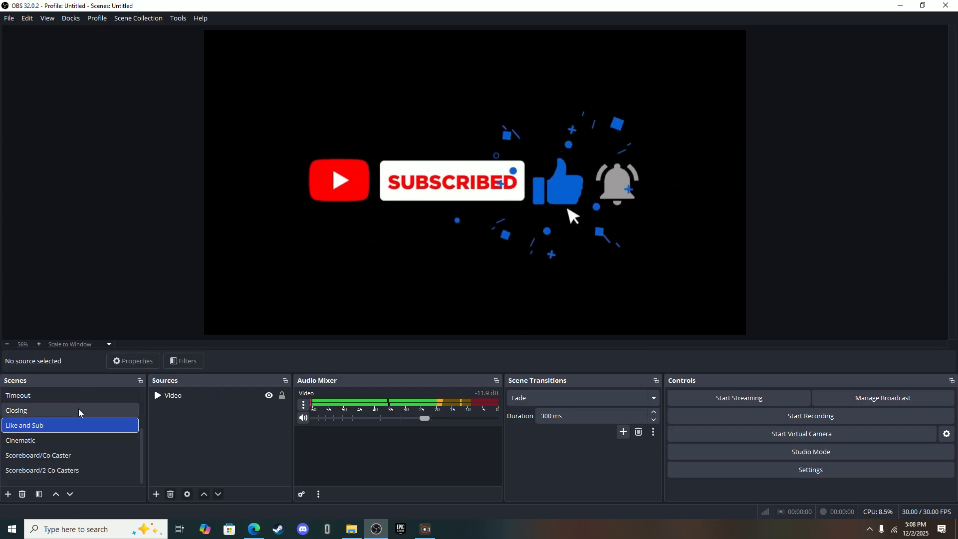
click(73, 440)
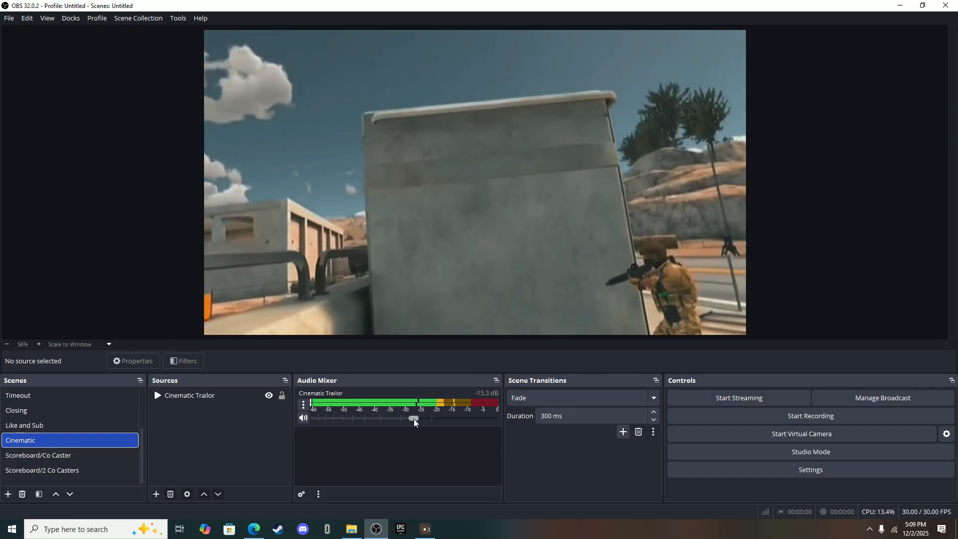
click(50, 425)
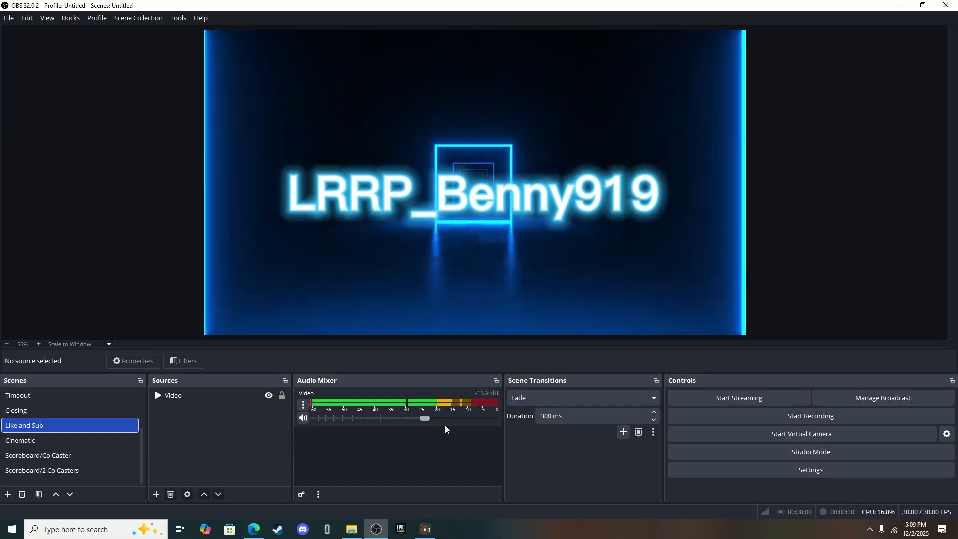
click(41, 413)
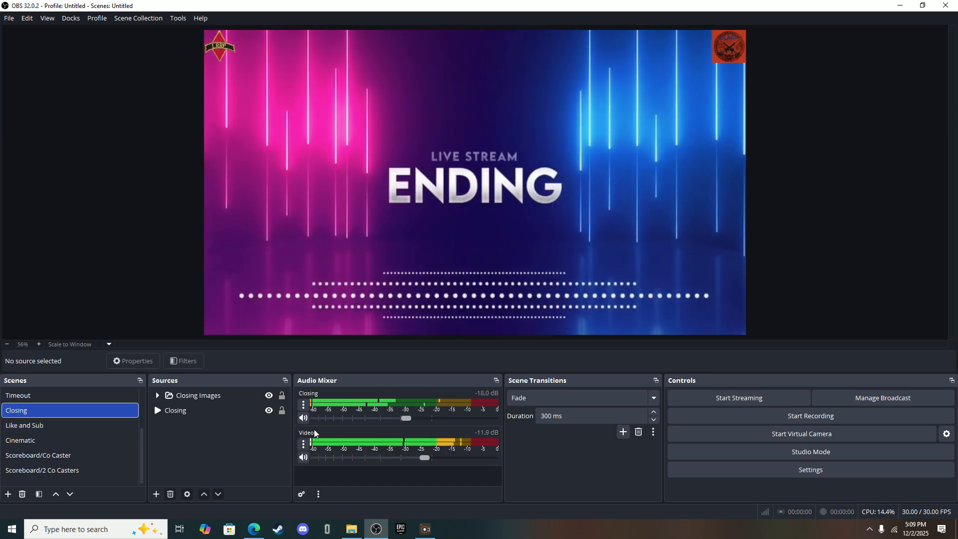
scroll(64, 428, up, 2)
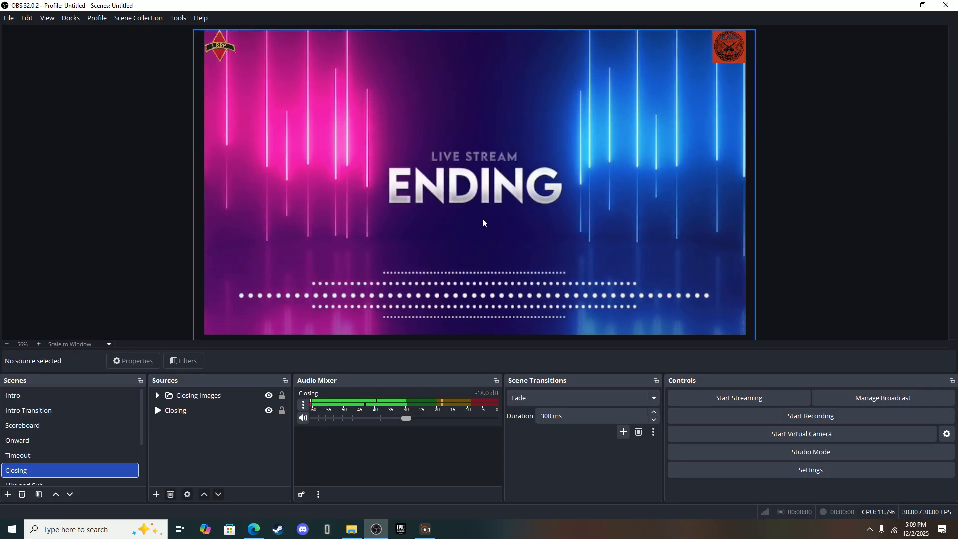
click(84, 462)
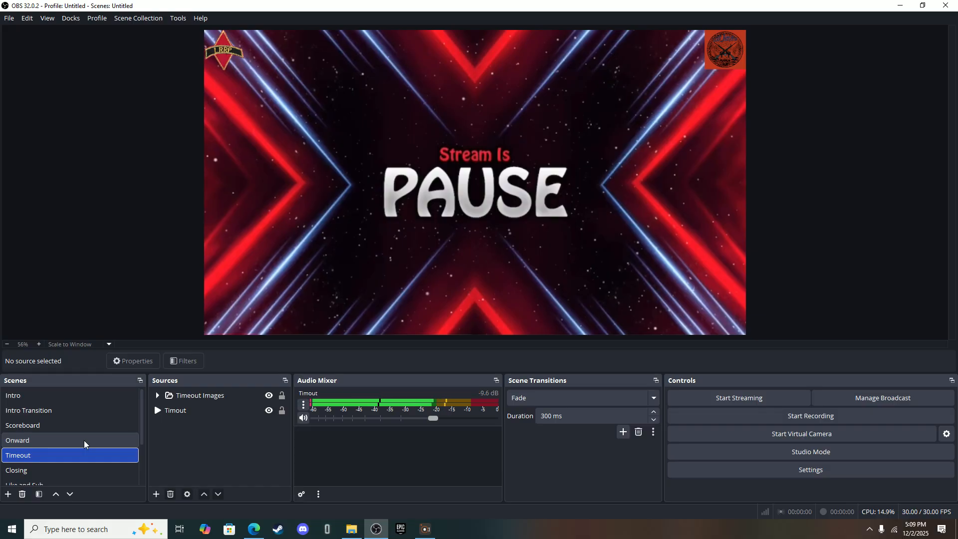
Preview the layouts of the Scoreboard/Co Caster and Scoreboard/2 Co Casters scenes.
scroll(85, 444, down, 1)
click(77, 470)
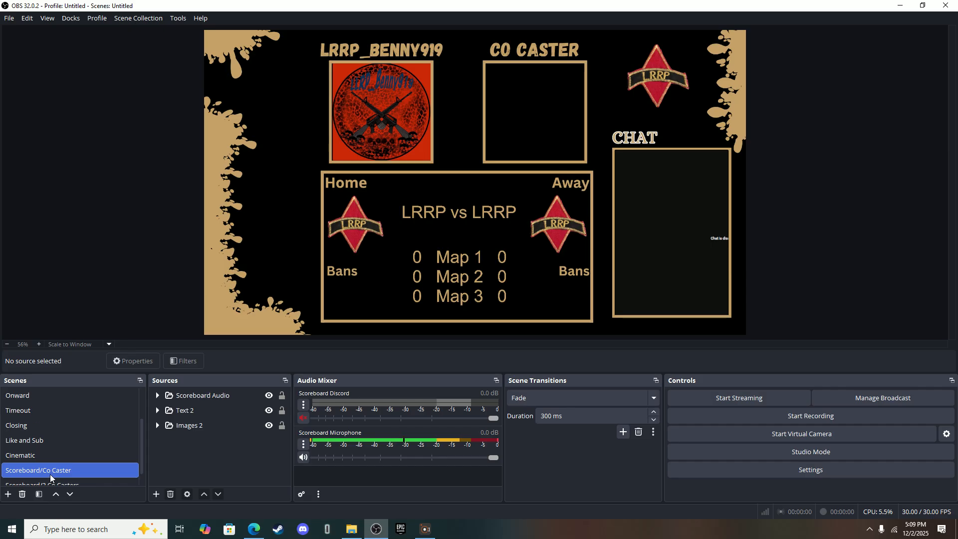
scroll(50, 474, down, 1)
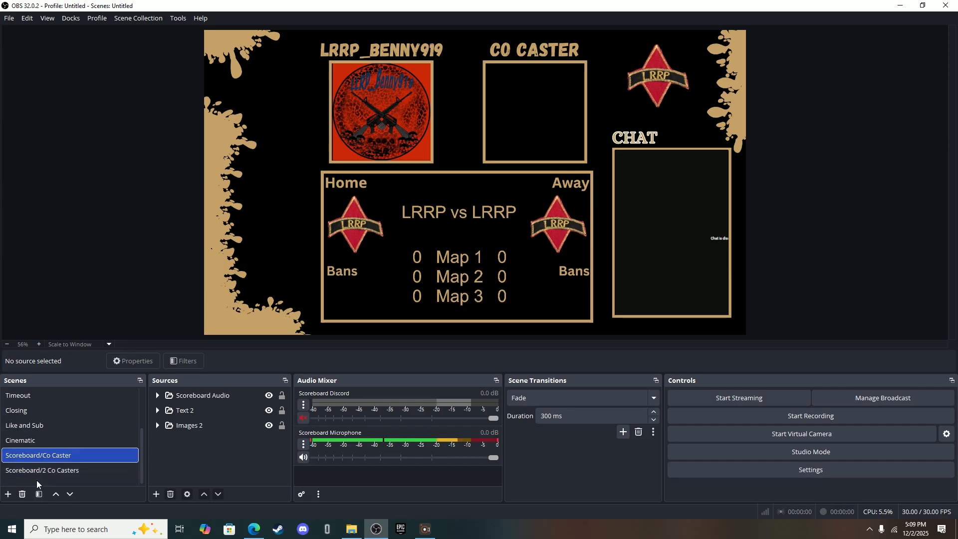
click(46, 471)
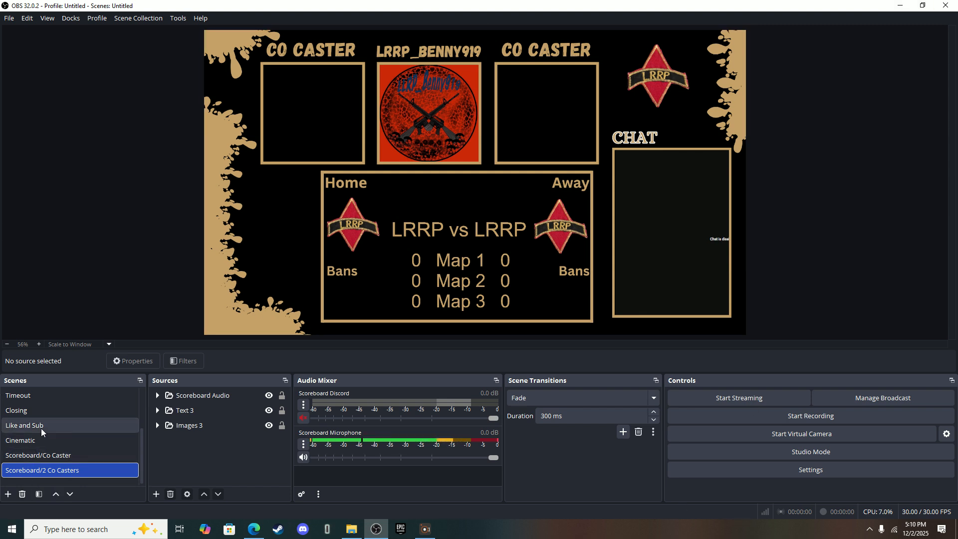
Make Scoreboard the active scene again.
scroll(41, 429, up, 2)
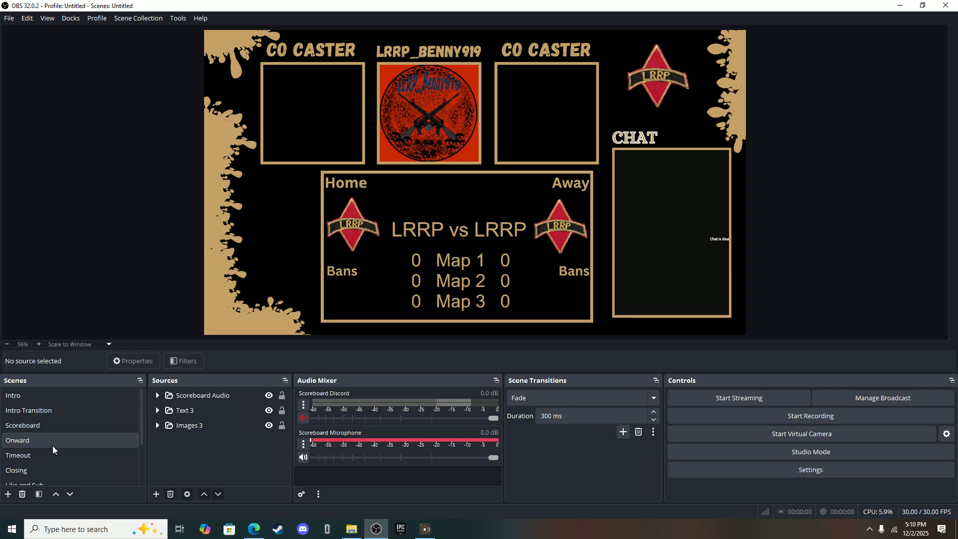
click(52, 445)
click(58, 431)
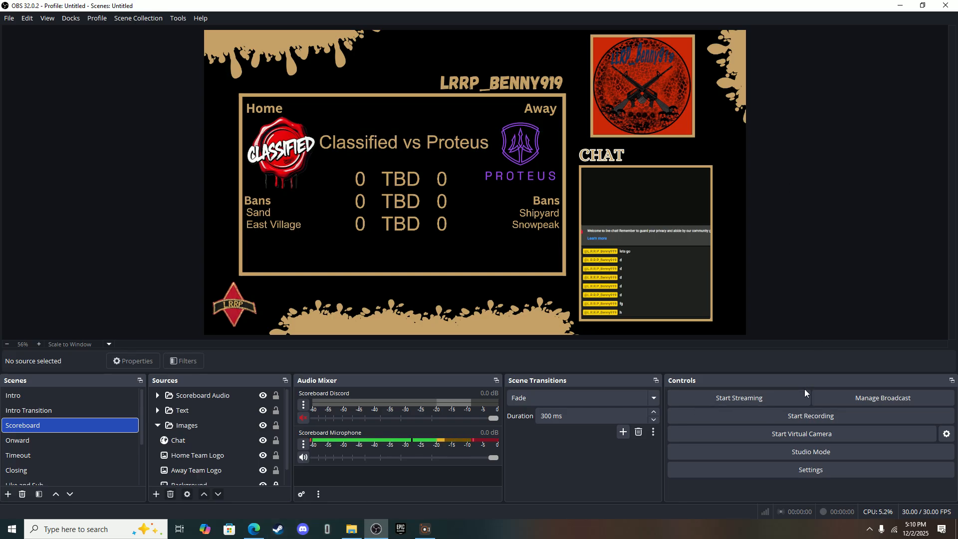
Review the new and existing YouTube broadcast options, highlight the scheduled CLASSIFIED vs. PROTEUS grand finals broadcast, and close the setup without applying it.
click(817, 397)
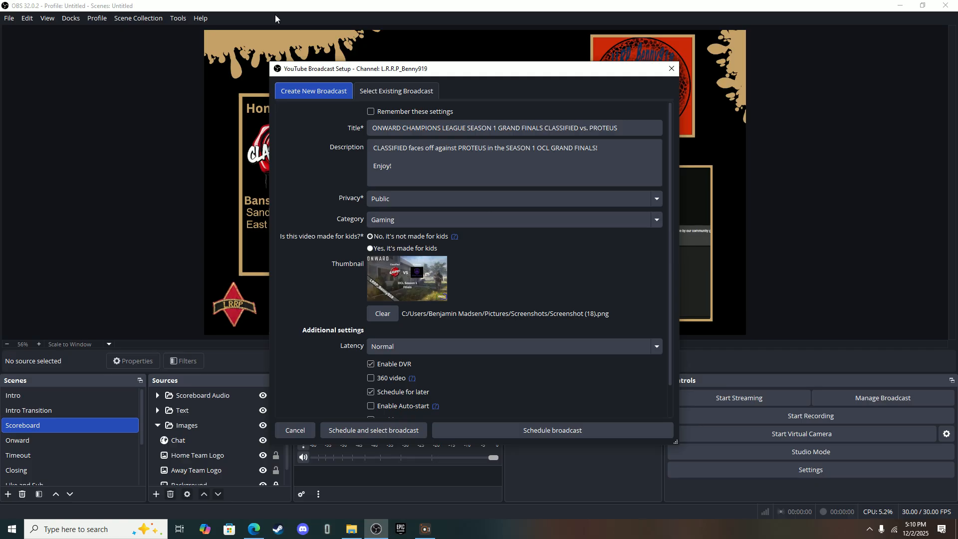
click(400, 91)
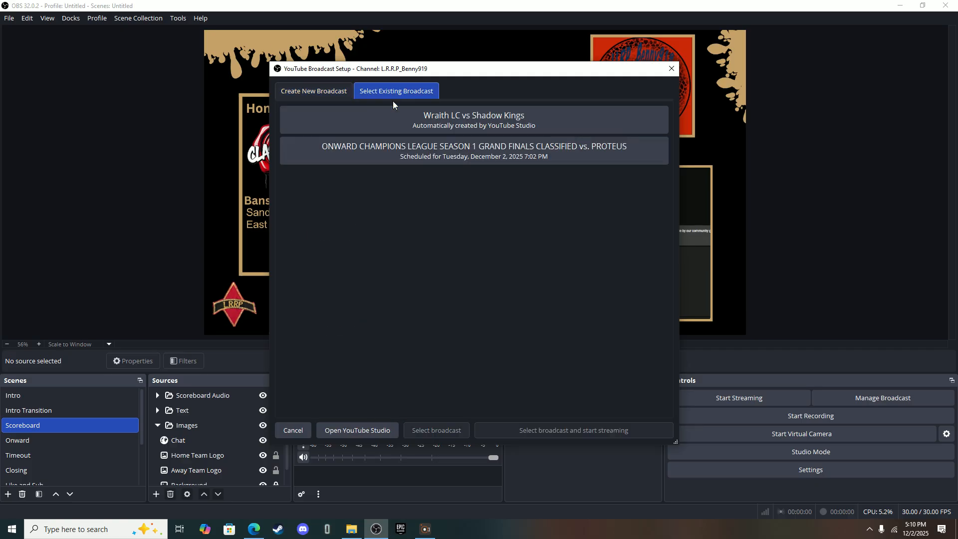
click(308, 96)
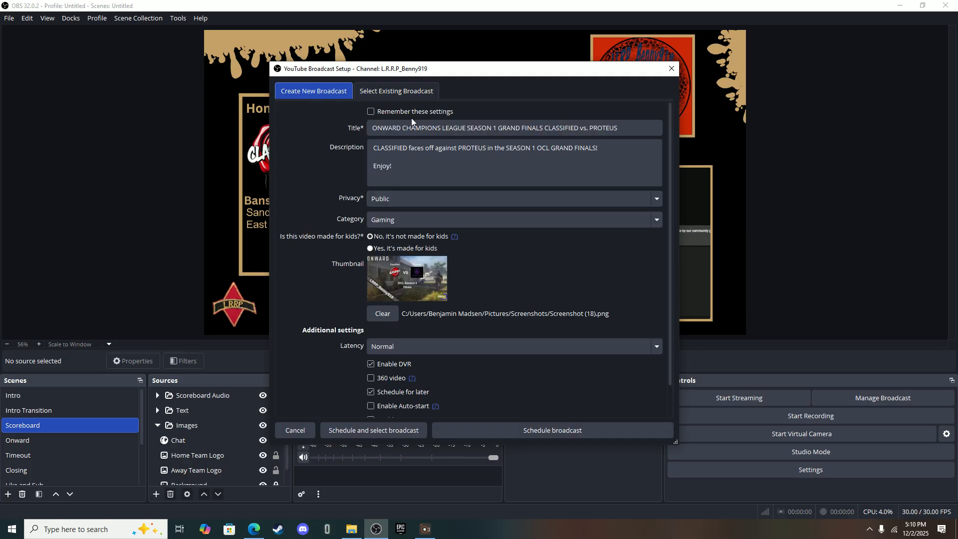
click(379, 94)
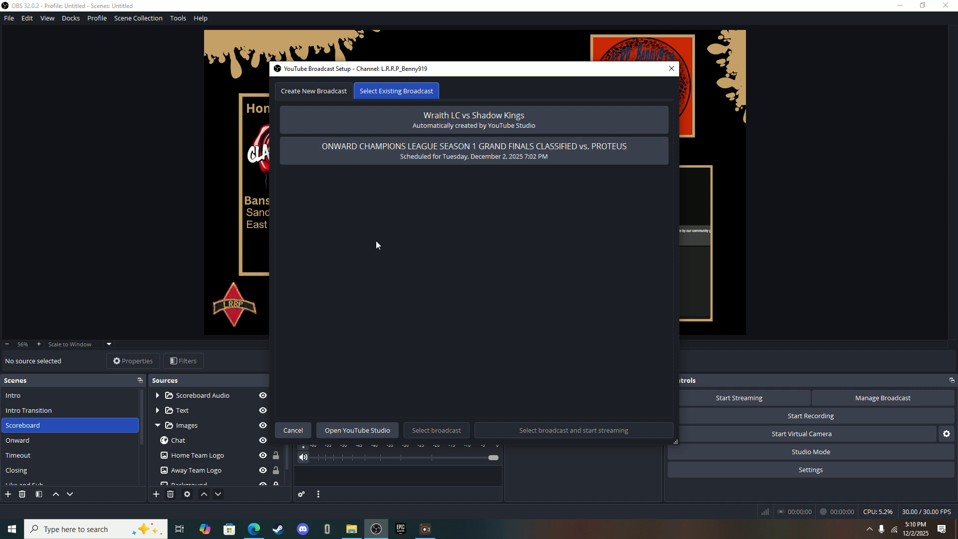
click(423, 161)
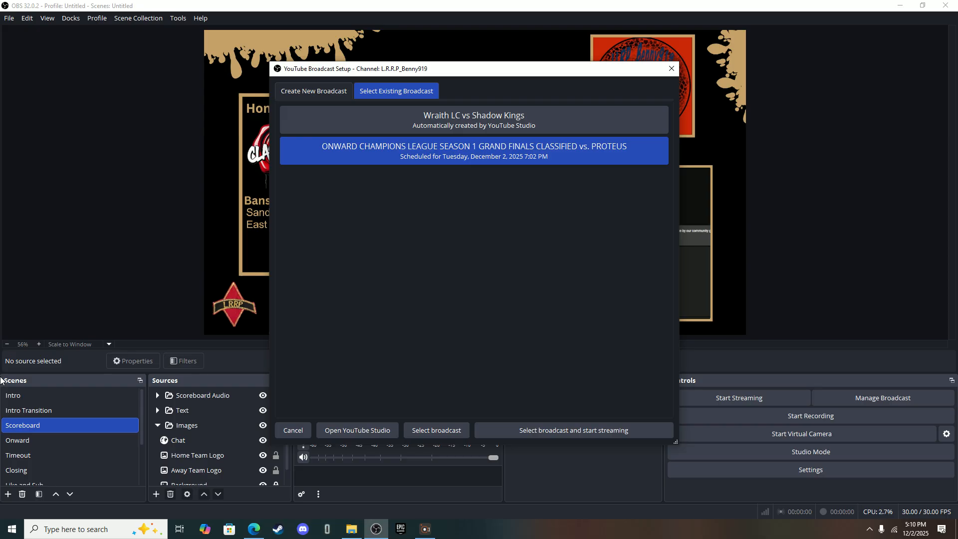
click(671, 68)
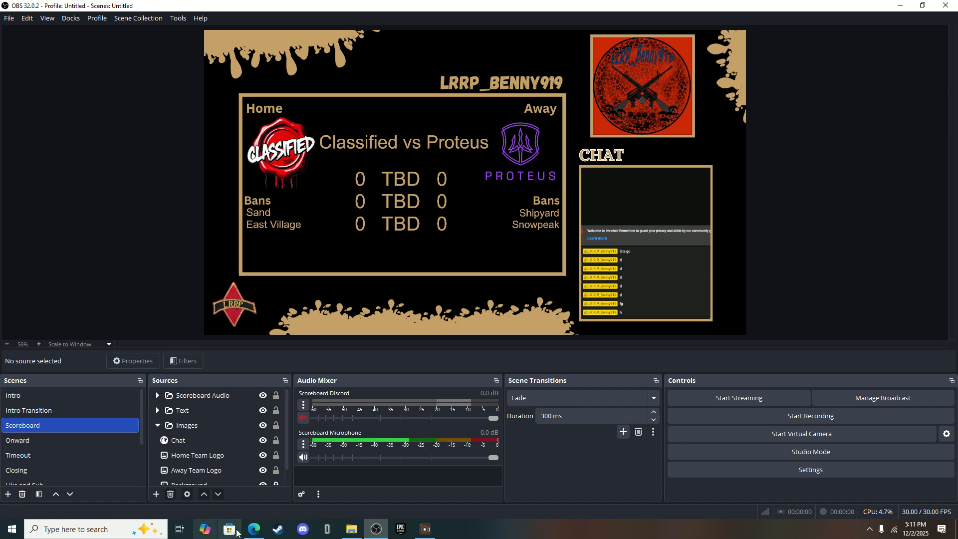
mouse_move(423, 535)
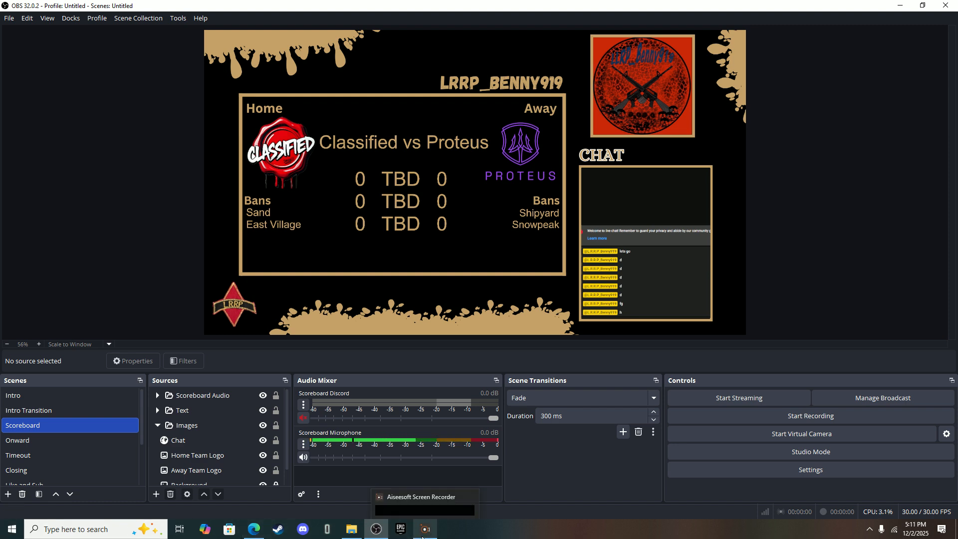